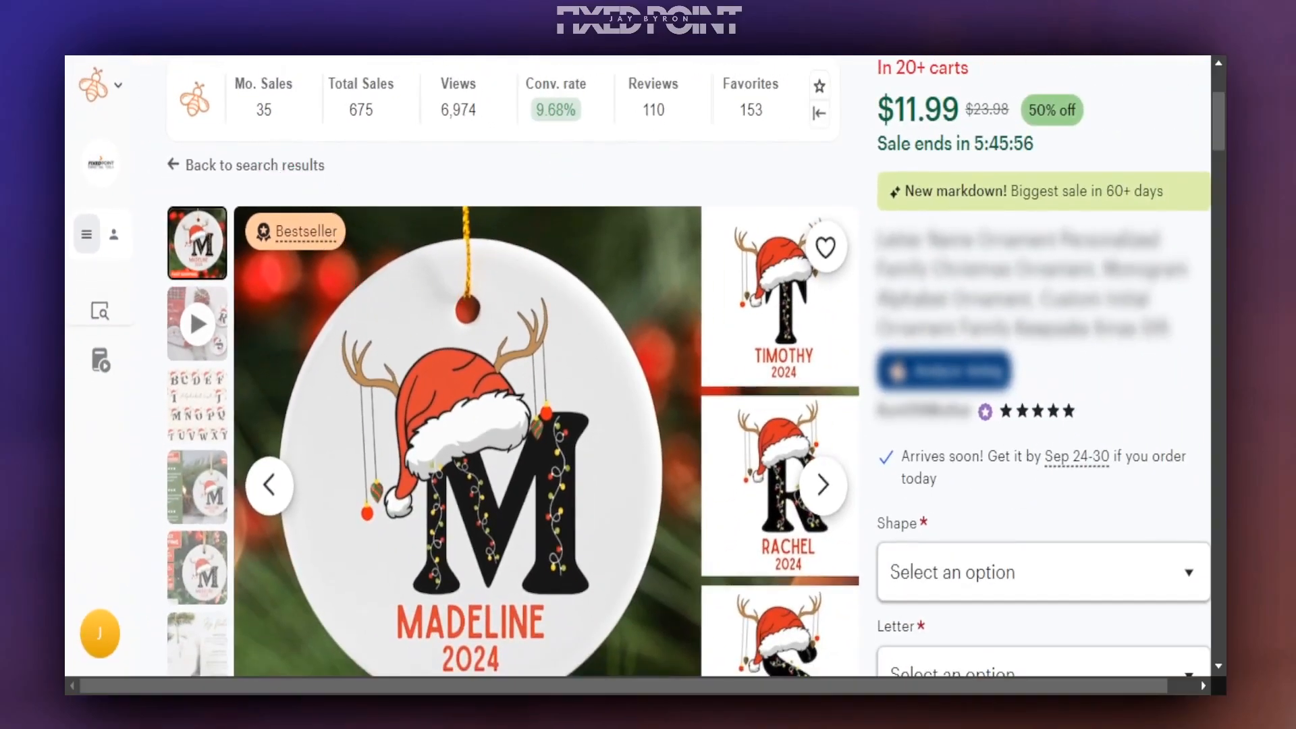
Step: Return to the Etsy search results and examine the personalized letter ornament listings for design styles, ratings and prices
key(alt+Left)
scroll(608, 324, down, 5)
scroll(628, 385, down, 10)
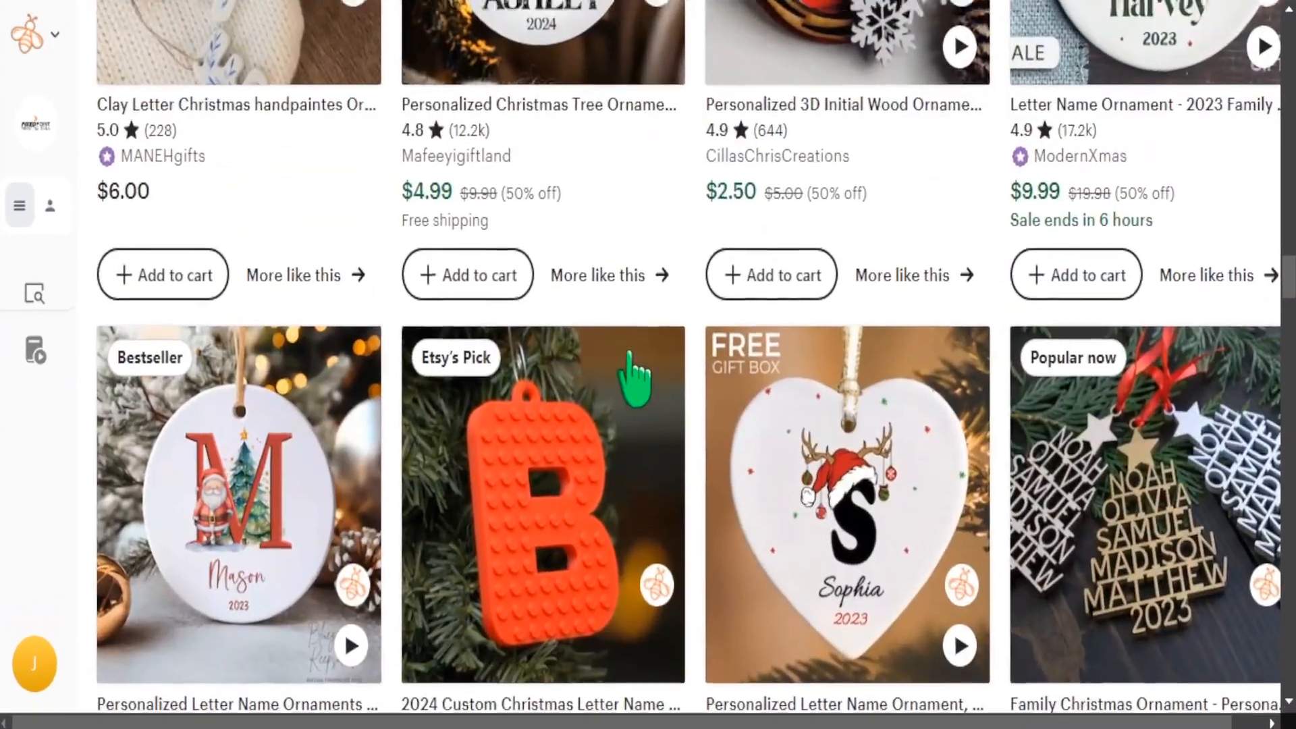
scroll(630, 378, up, 5)
scroll(634, 378, up, 5)
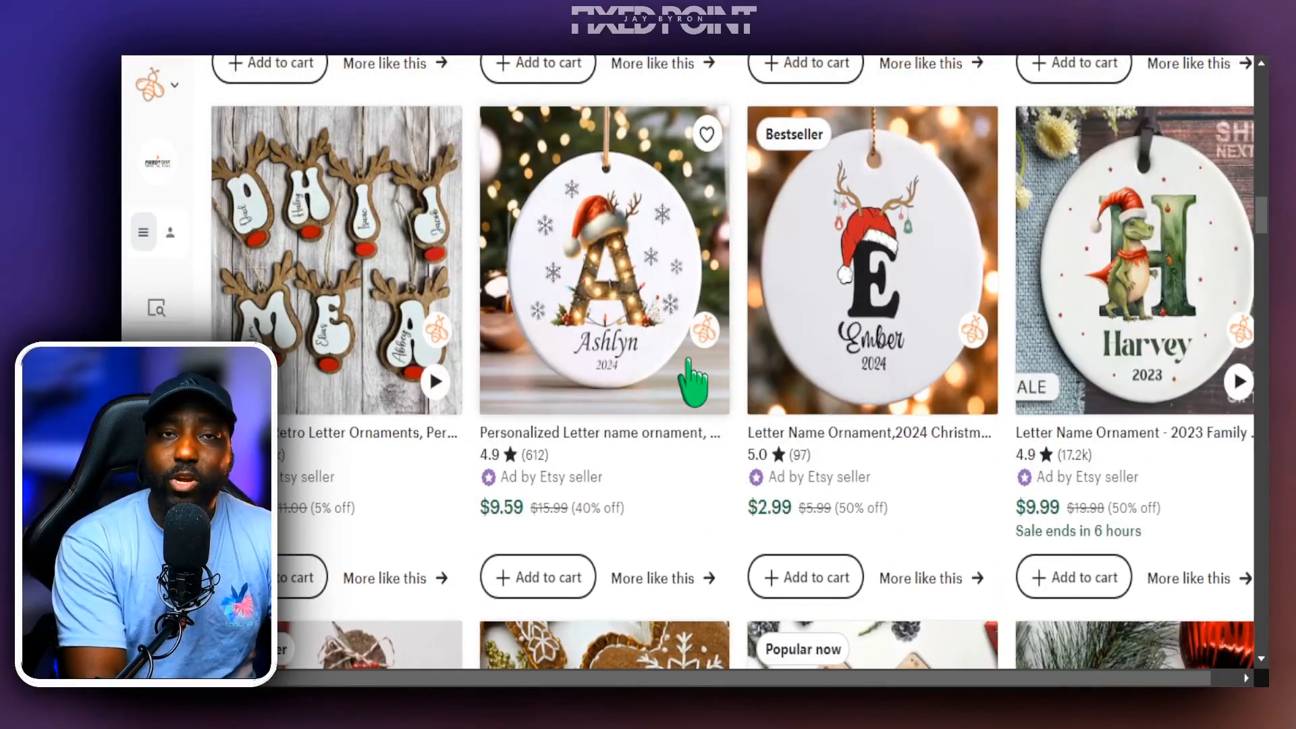
scroll(694, 365, down, 3)
scroll(702, 388, down, 3)
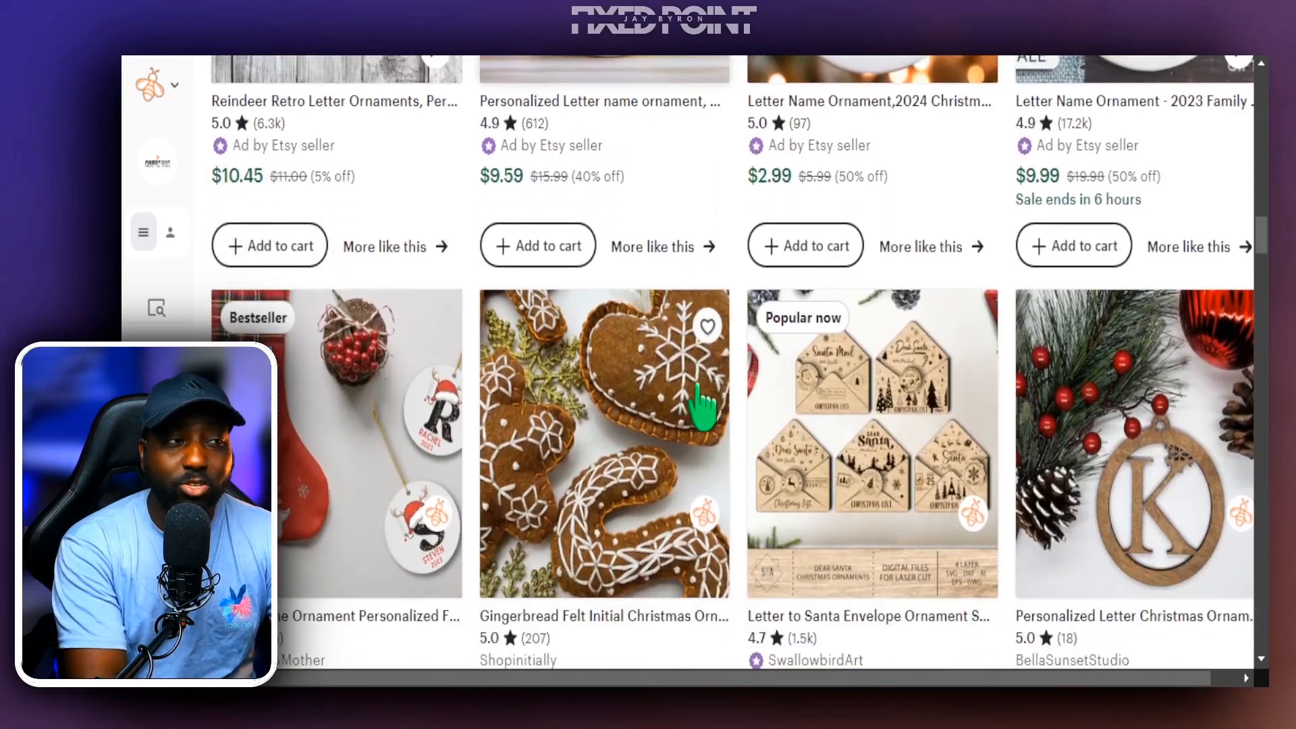
scroll(734, 422, up, 6)
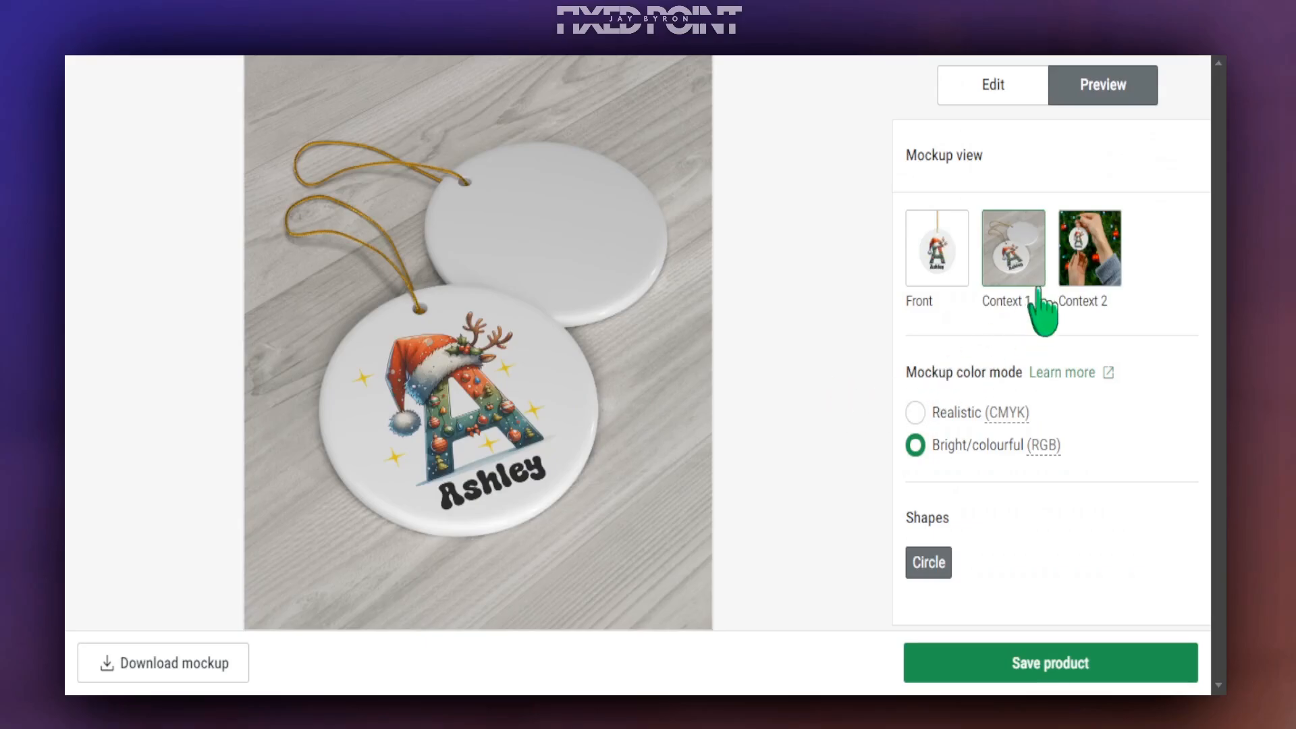
Step: Switch to the ornament design's product preview and view its Context 2 and Context 1 mockups
click(1073, 269)
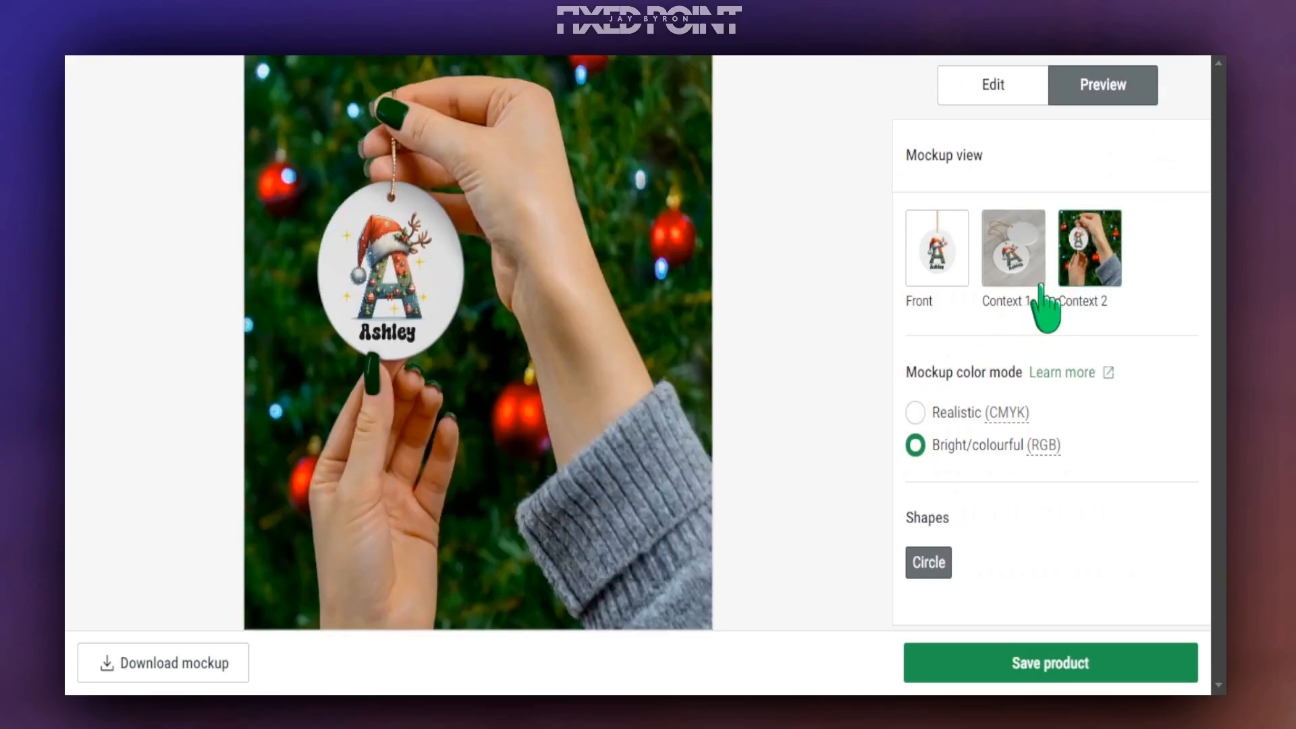
click(1009, 256)
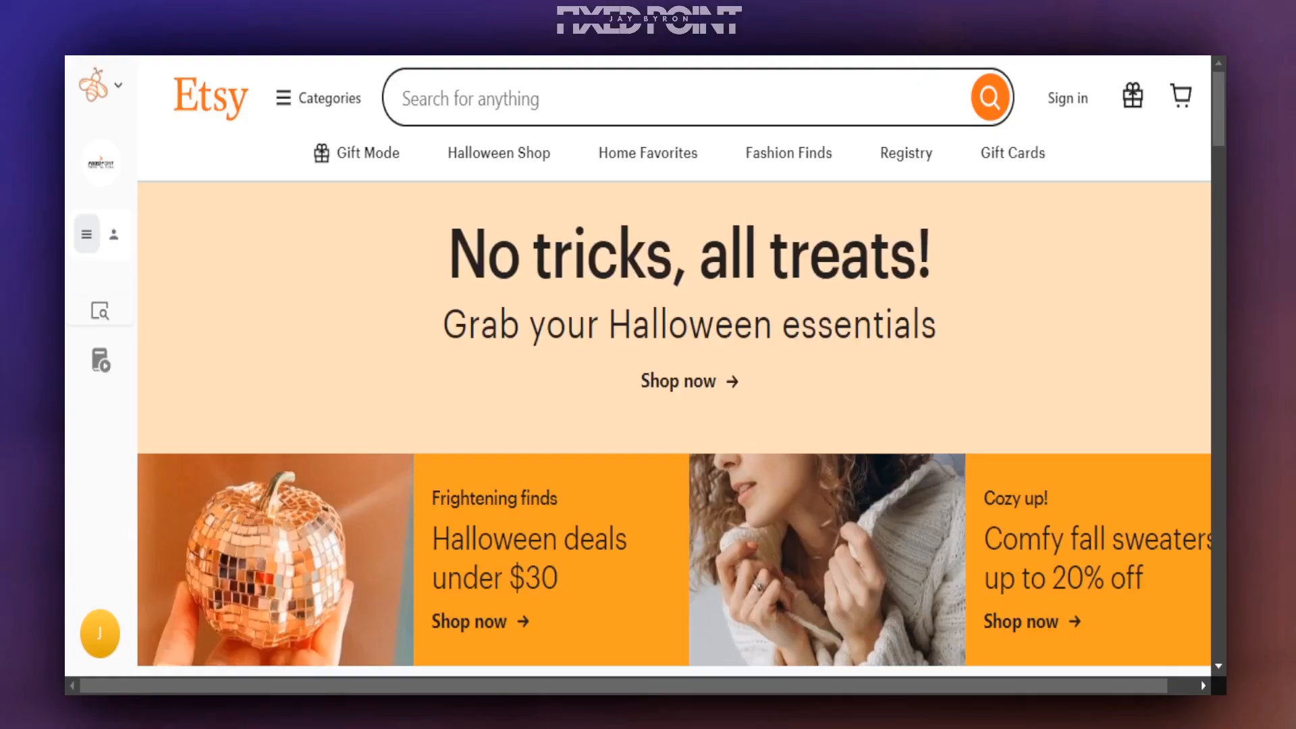
Step: Search Etsy for "christmas ornaments" using the suggested search term
click(468, 106)
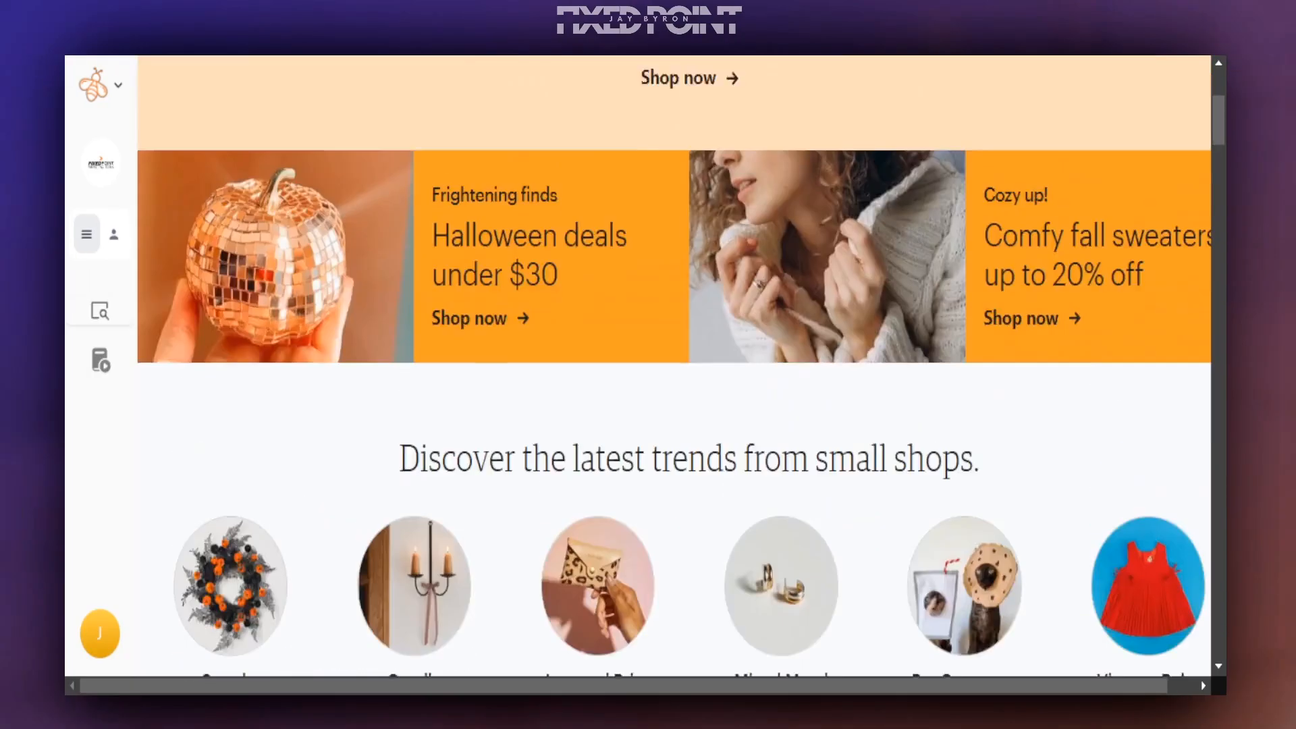
text(Christmas o)
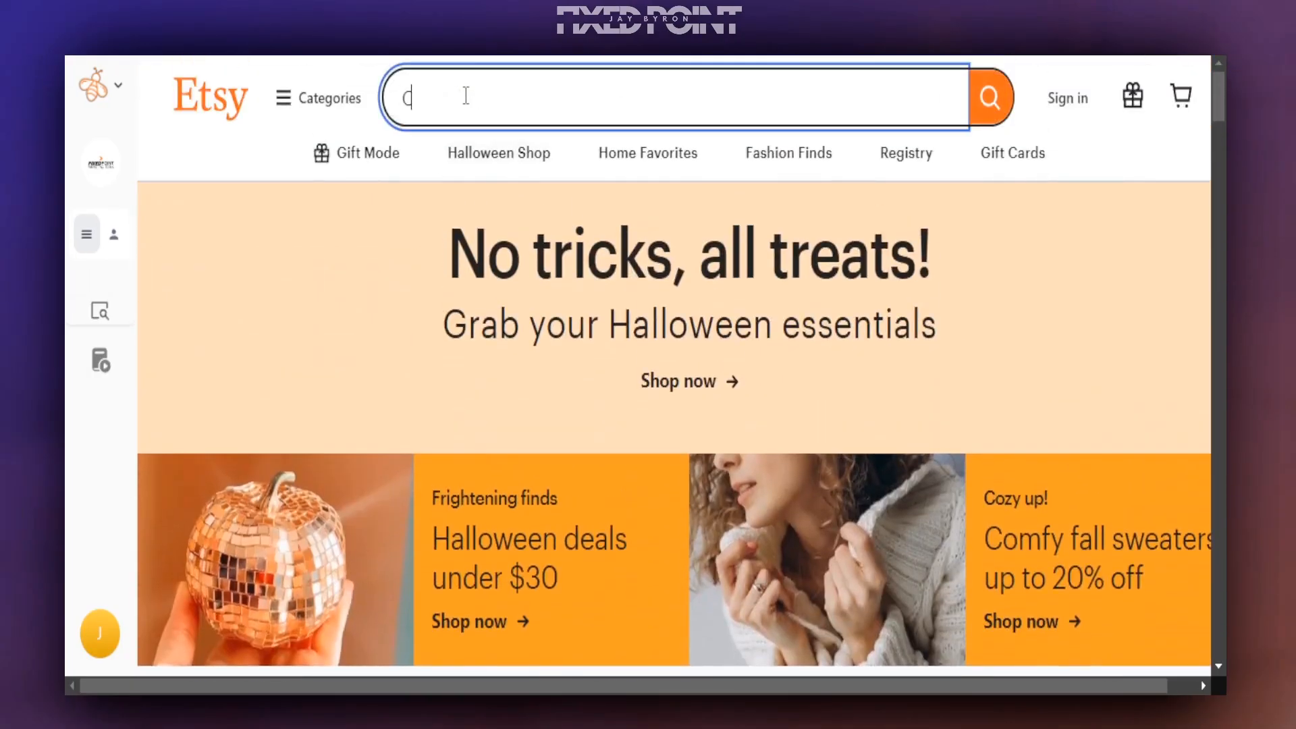
text(r)
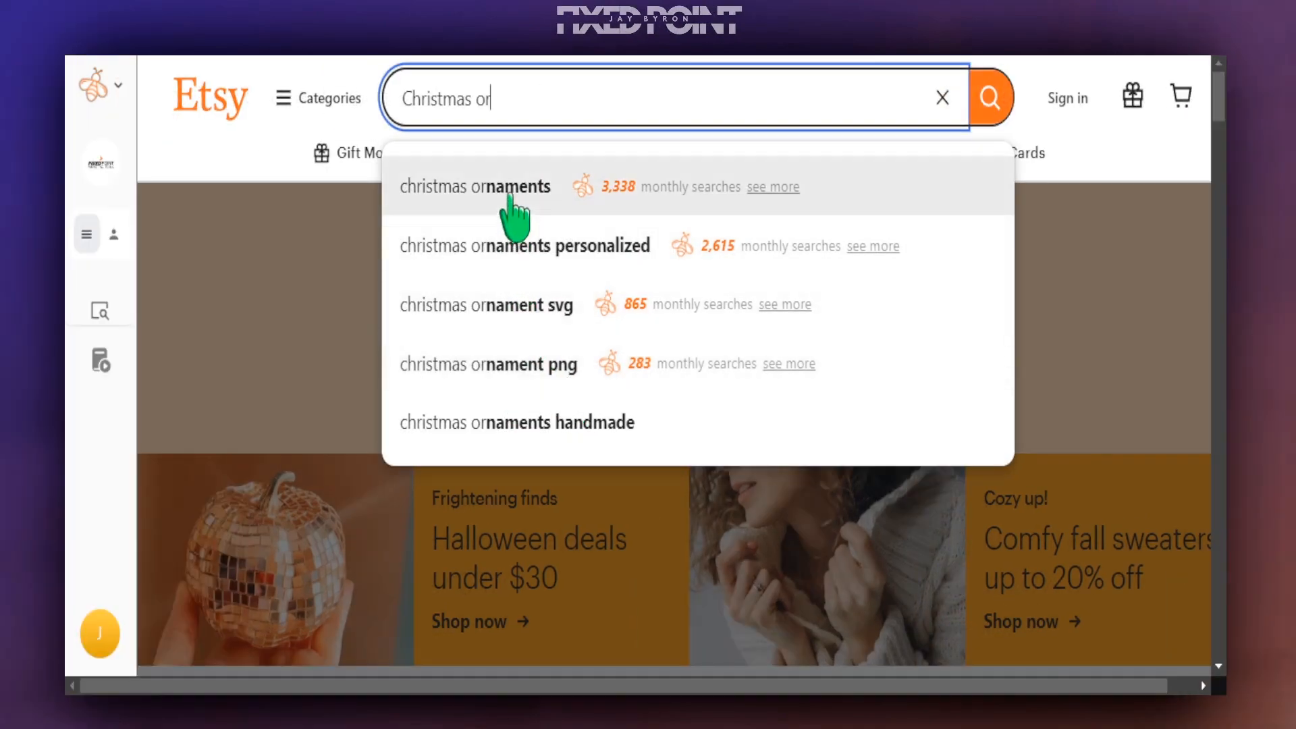
click(564, 194)
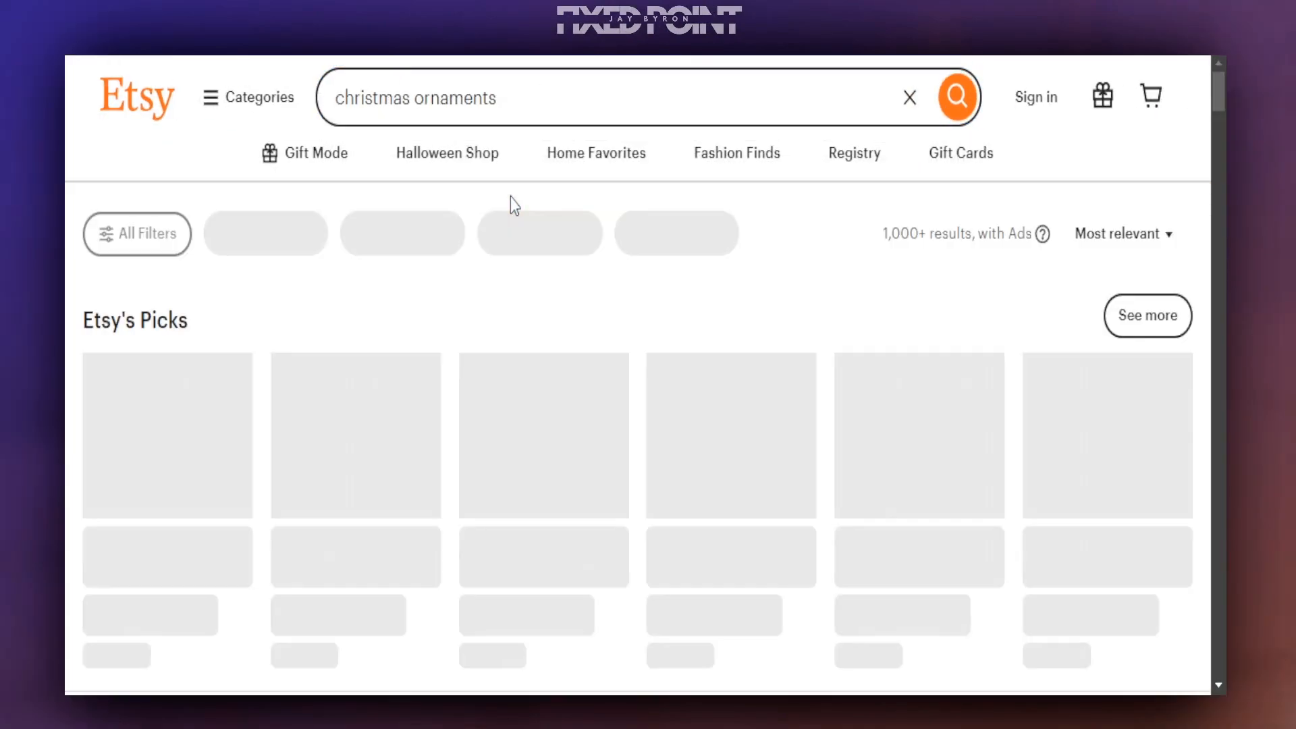
Step: Examine the ratings, review counts and prices of the Christmas ornament listings marked Popular now
scroll(580, 378, down, 10)
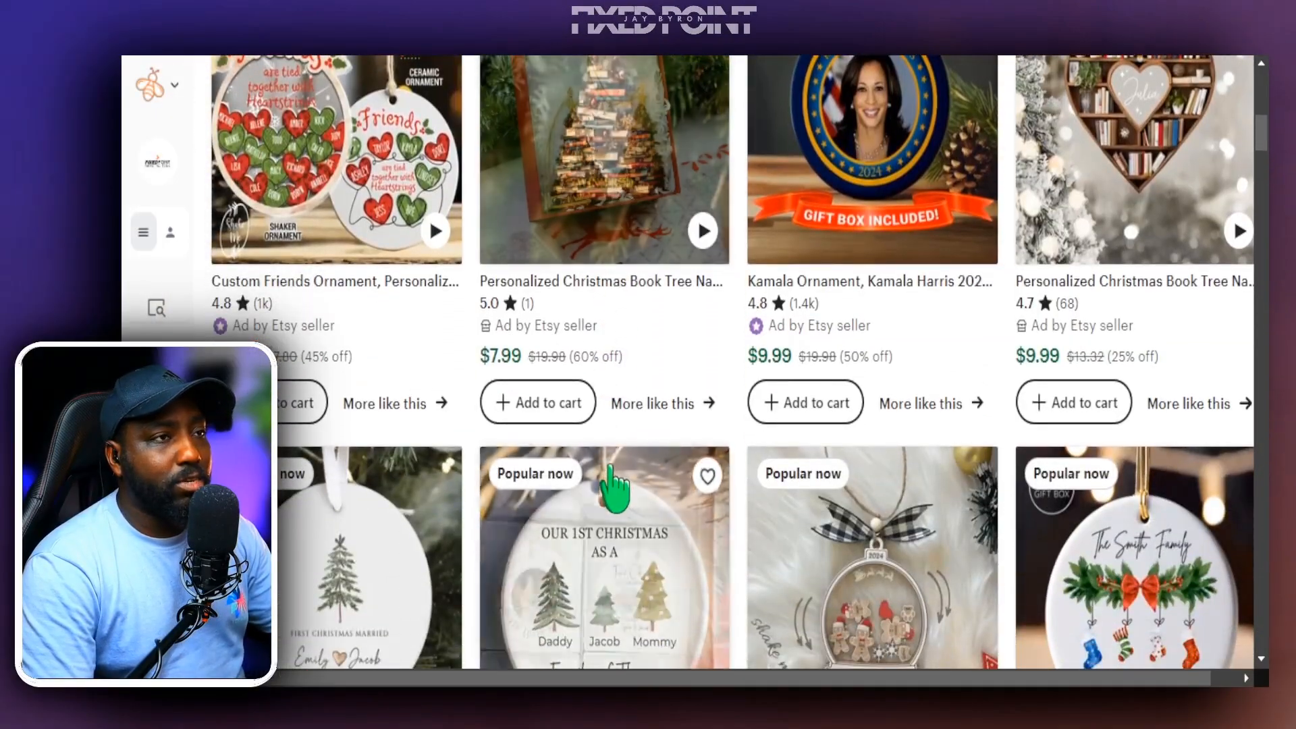
scroll(614, 483, down, 3)
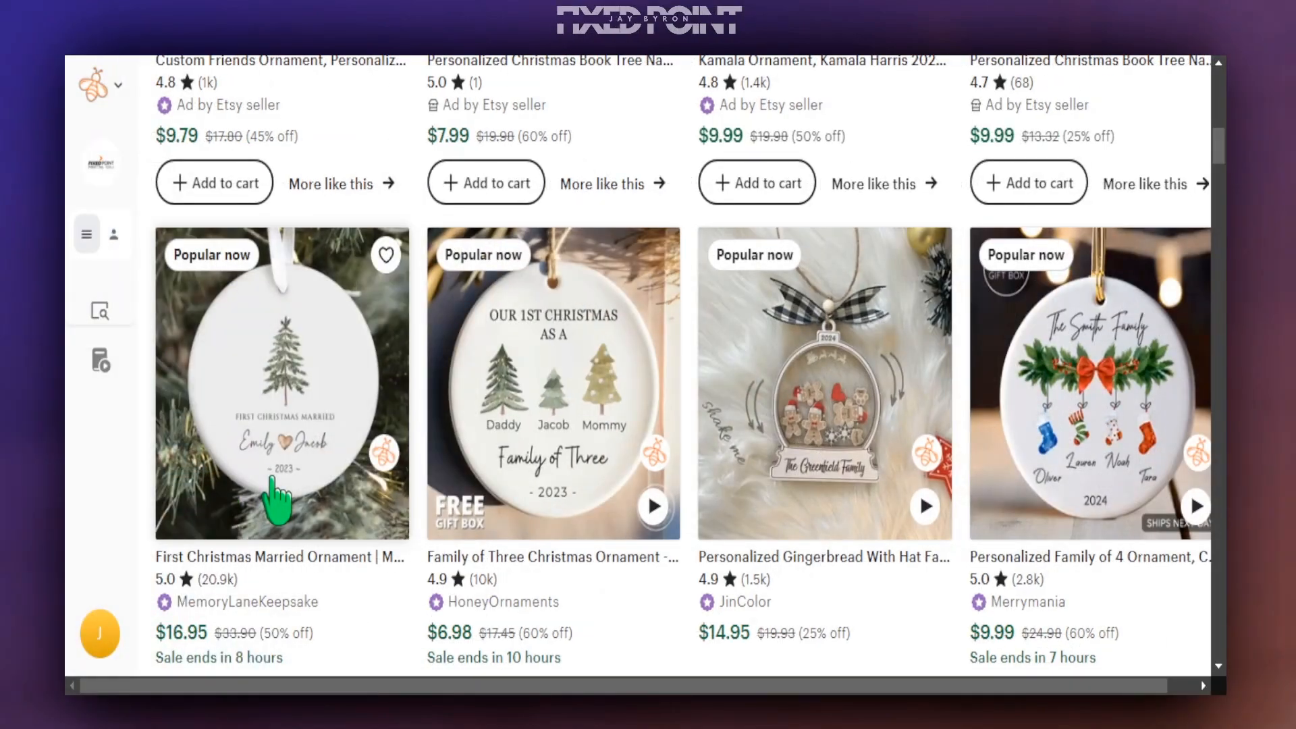
mouse_move(558, 514)
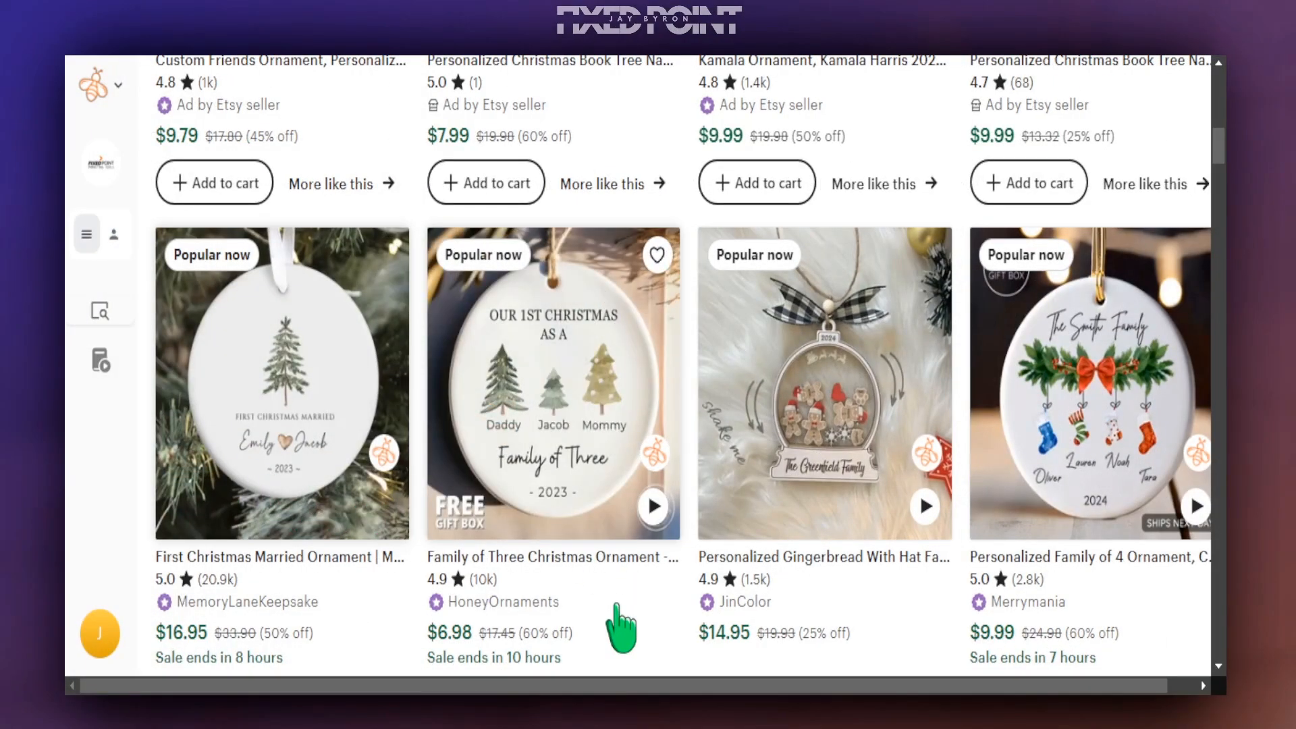
mouse_move(825, 591)
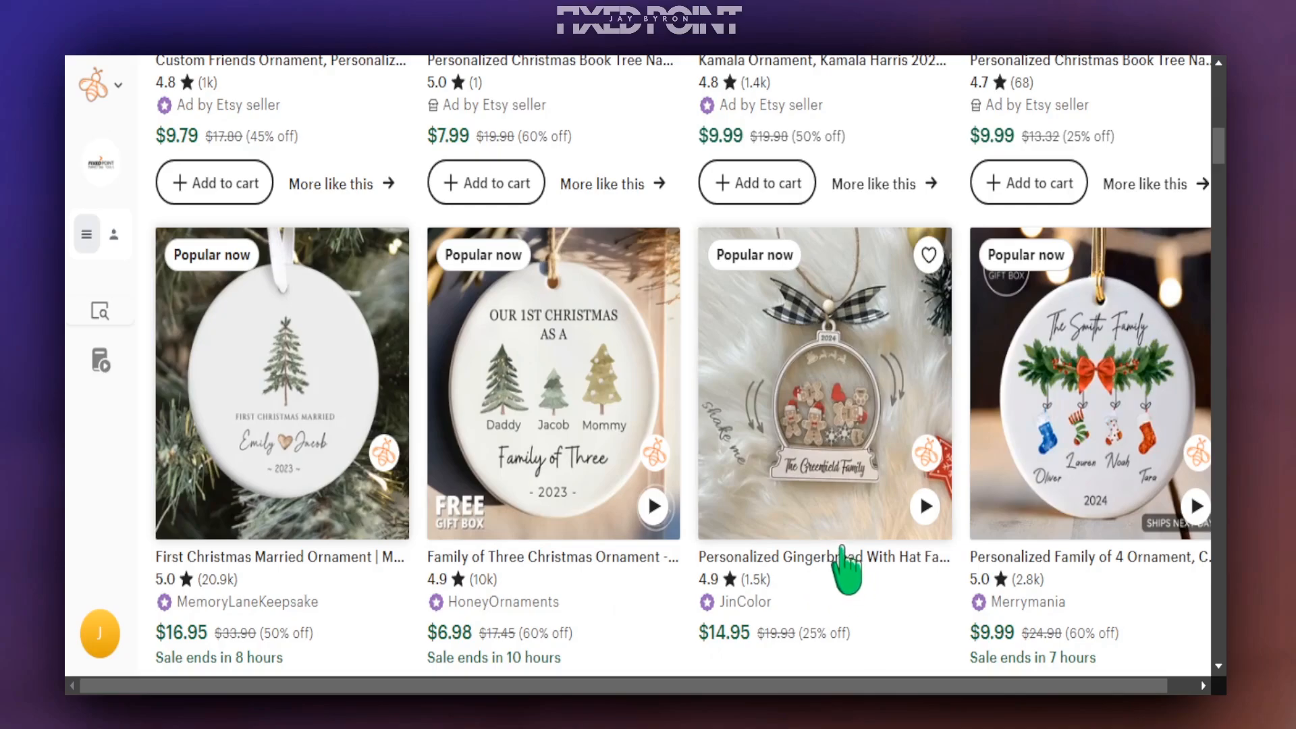
mouse_move(402, 603)
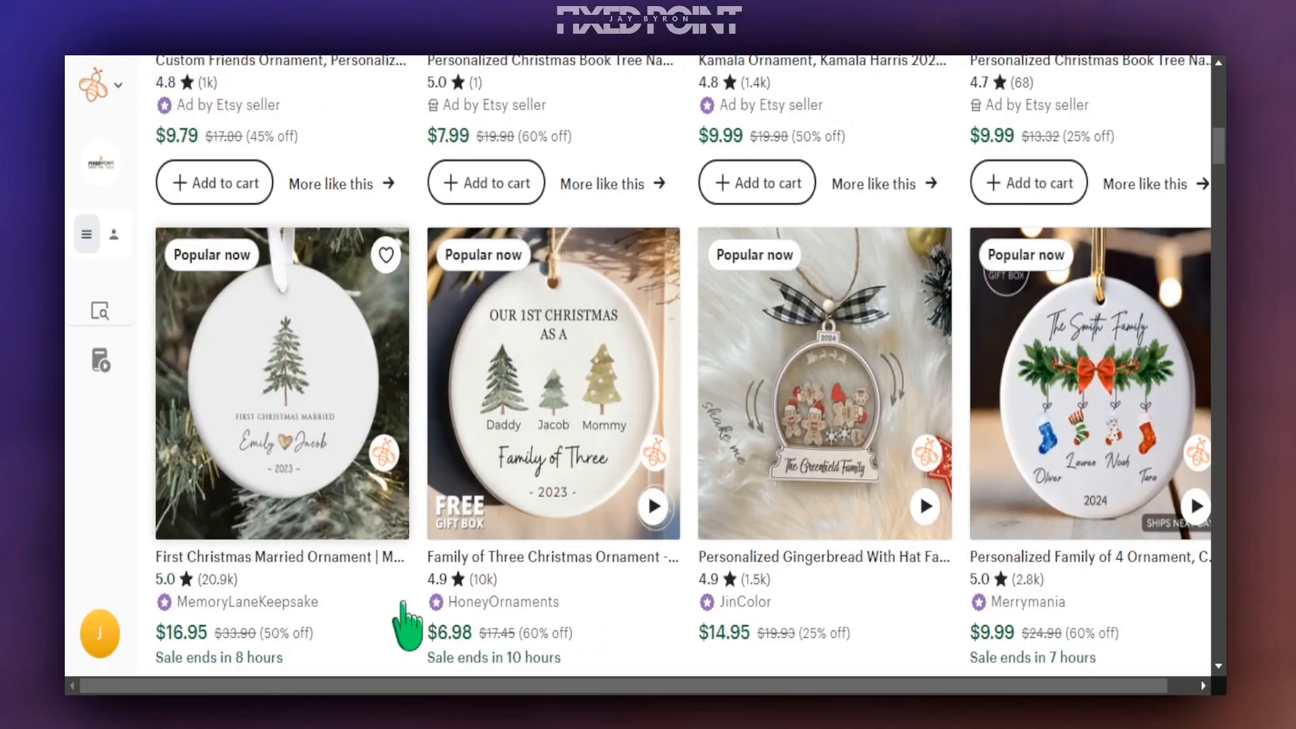
mouse_move(840, 260)
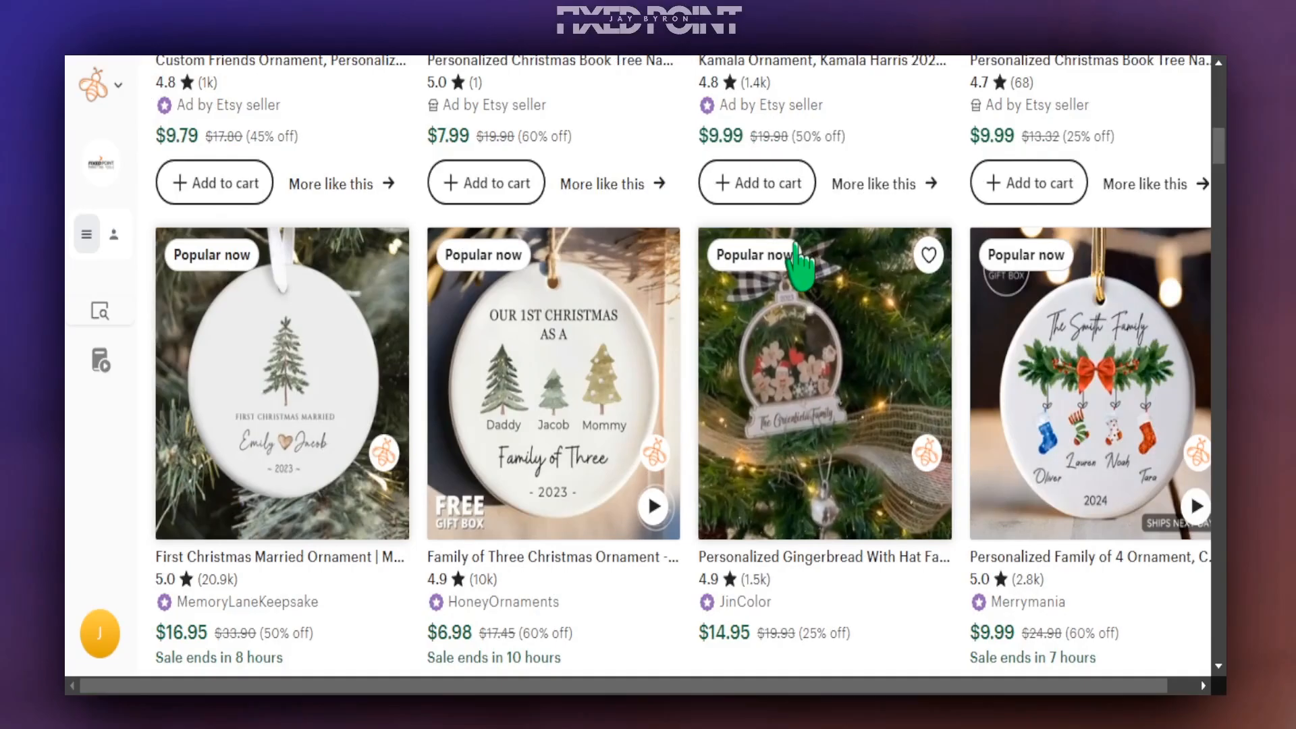
Step: Browse further through the Christmas ornament results, examining the personalized designs, bestseller badges and prices
scroll(797, 255, down, 8)
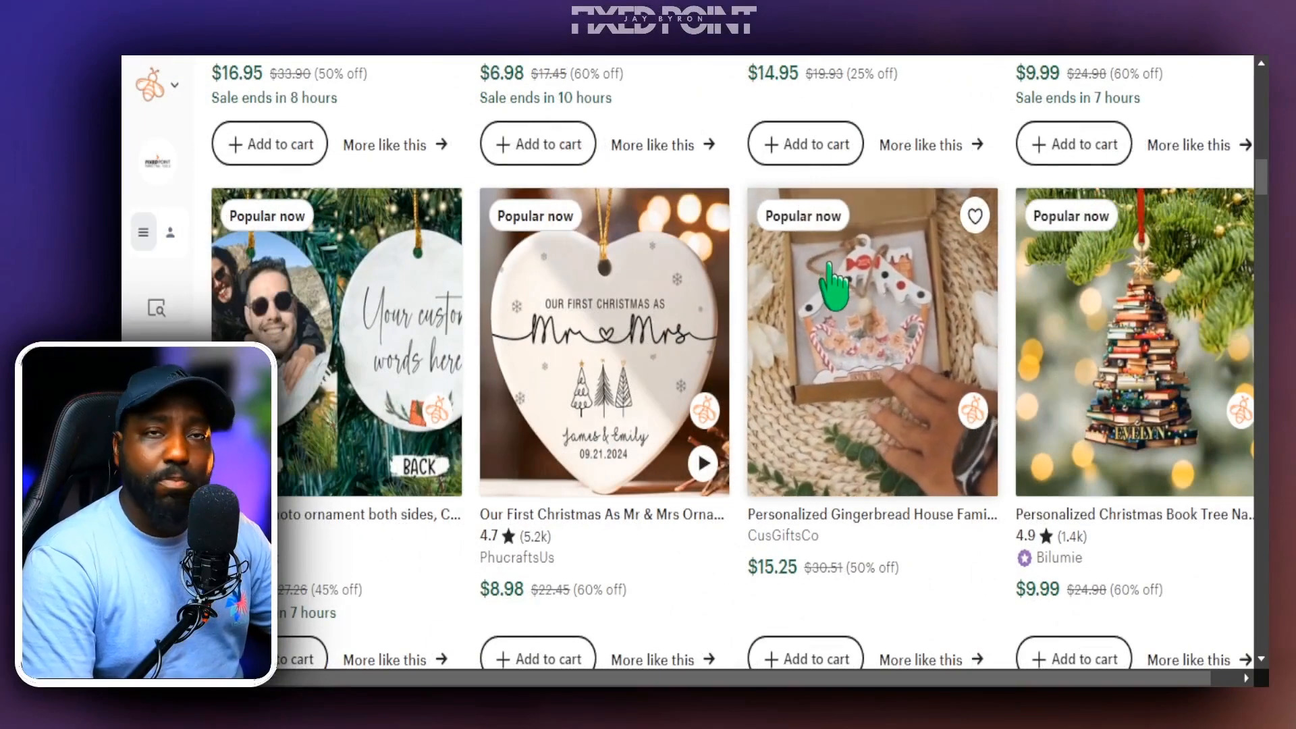
scroll(781, 266, down, 1)
scroll(830, 290, down, 12)
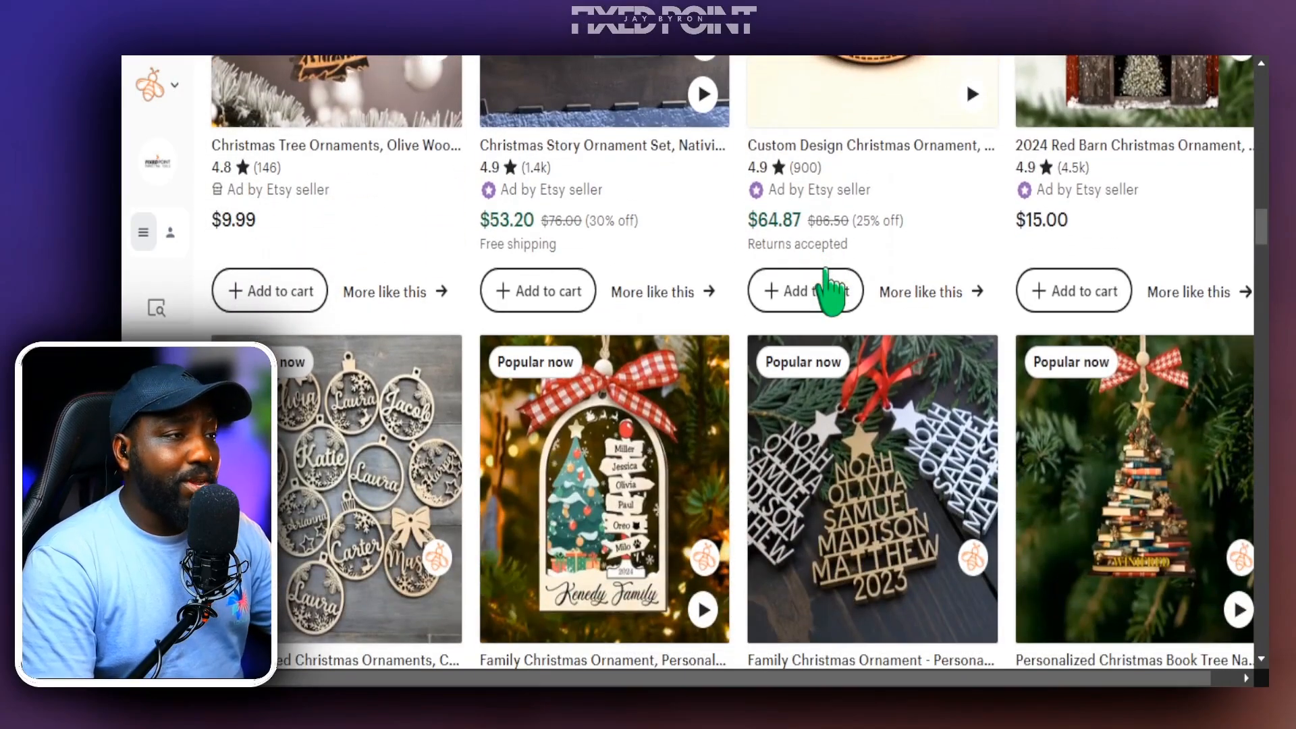
scroll(830, 290, down, 3)
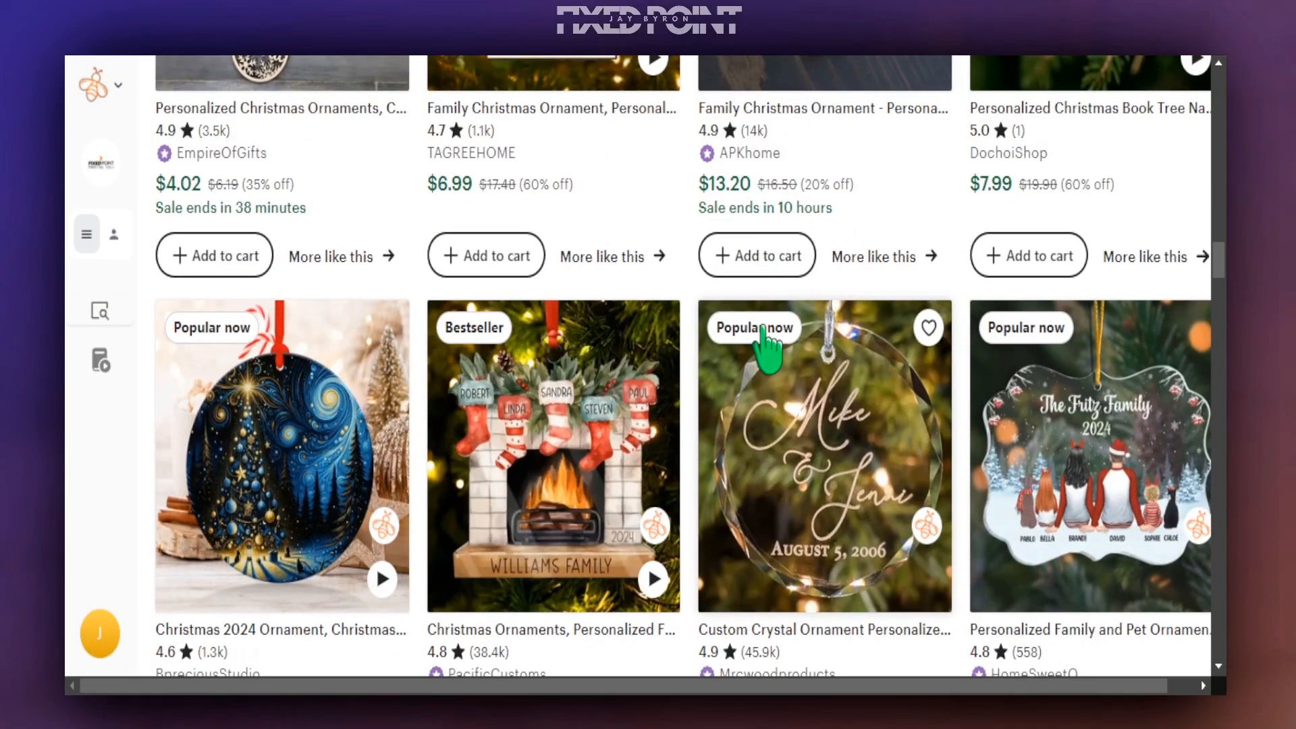
scroll(770, 362, down, 2)
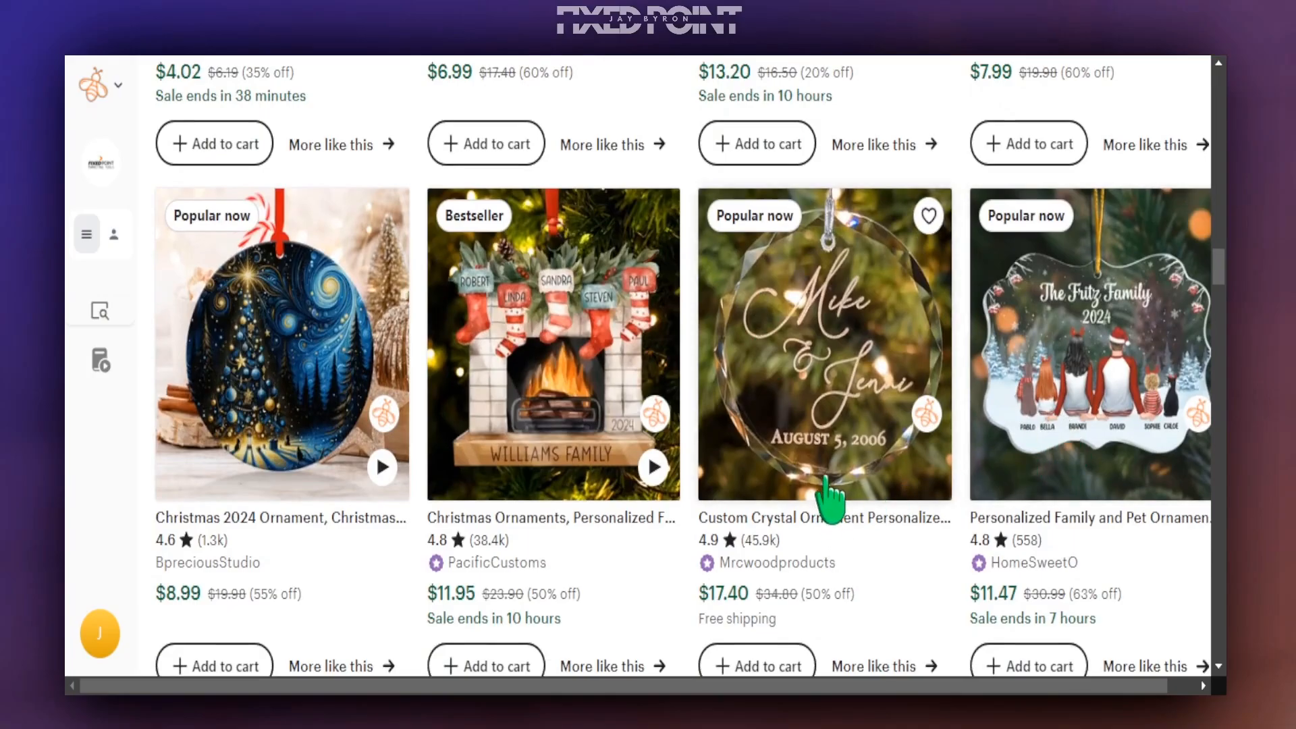
scroll(825, 481, down, 8)
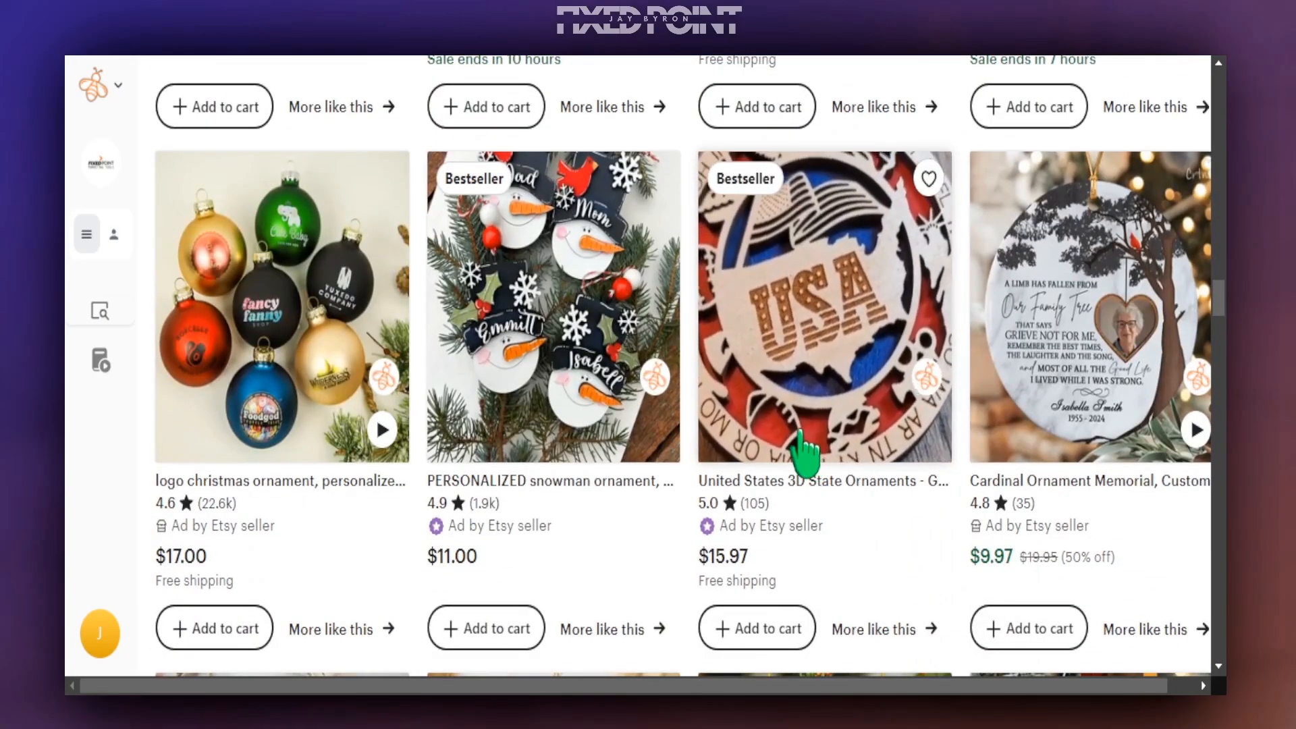
scroll(803, 451, down, 5)
scroll(844, 432, down, 3)
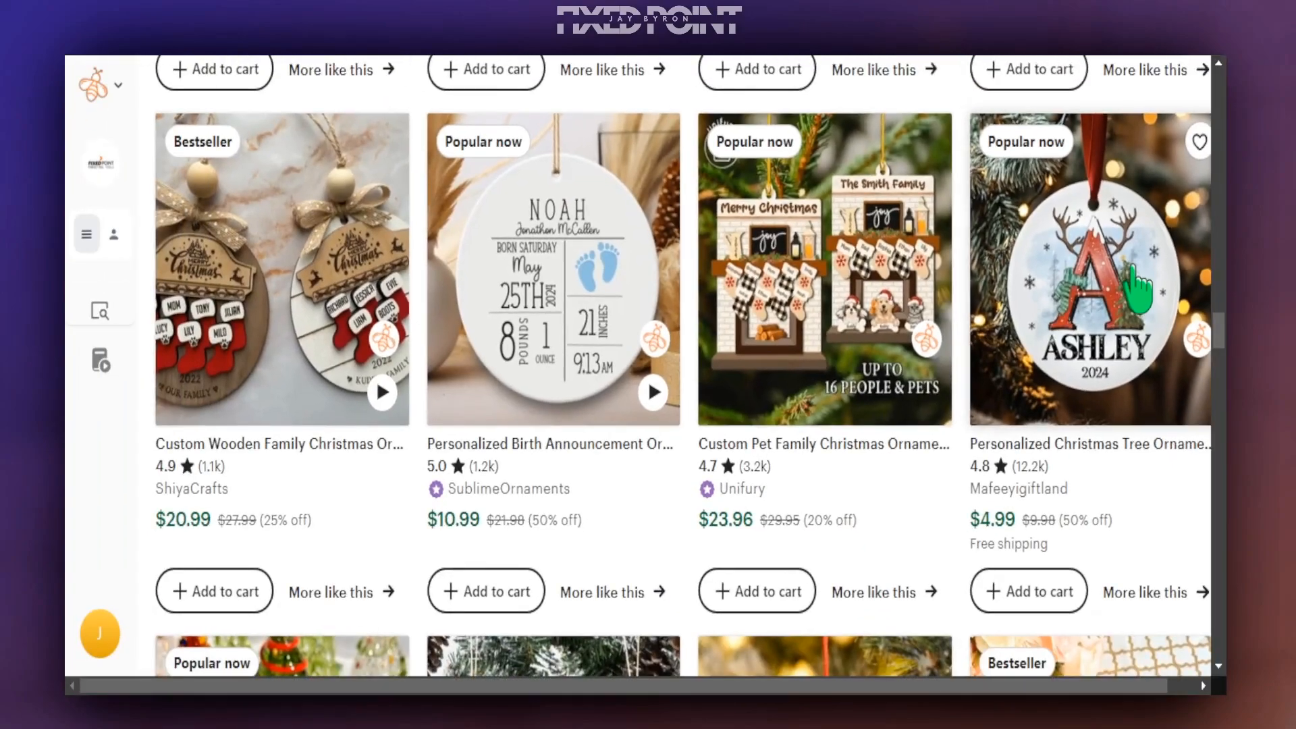
scroll(1136, 292, down, 3)
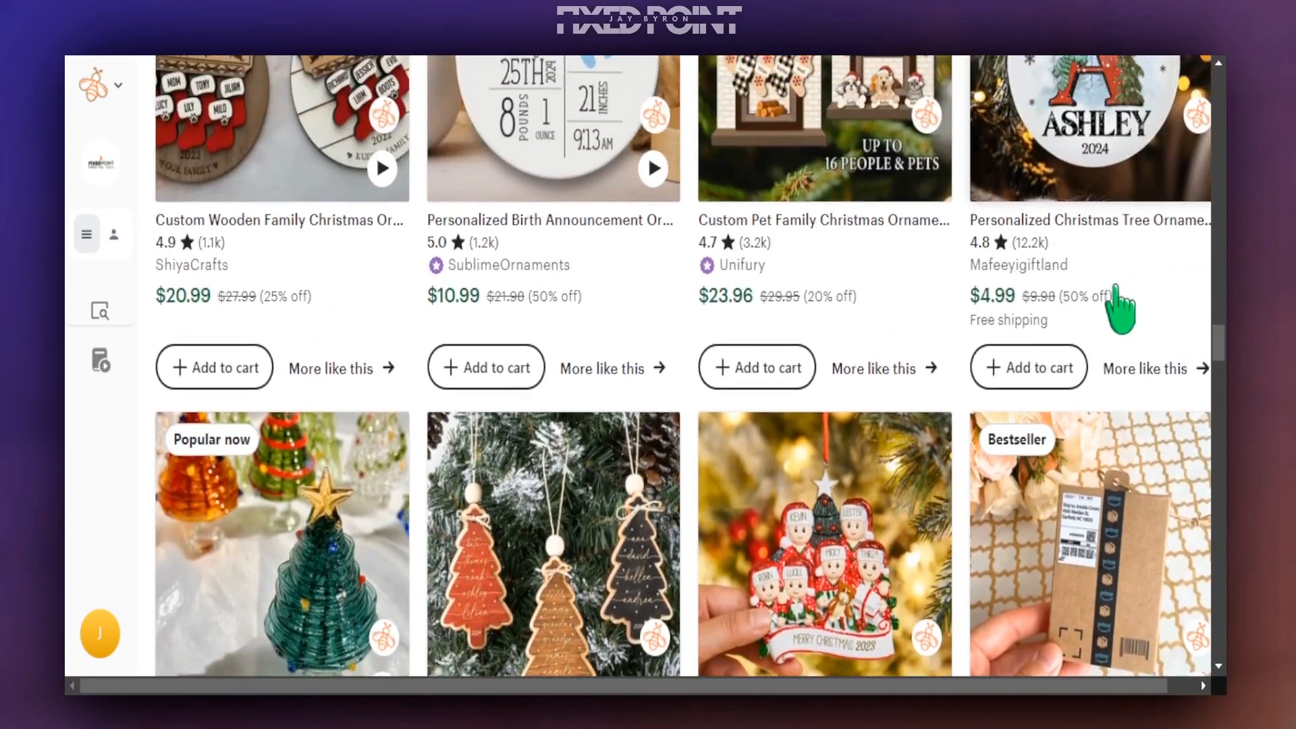
scroll(1114, 285, up, 5)
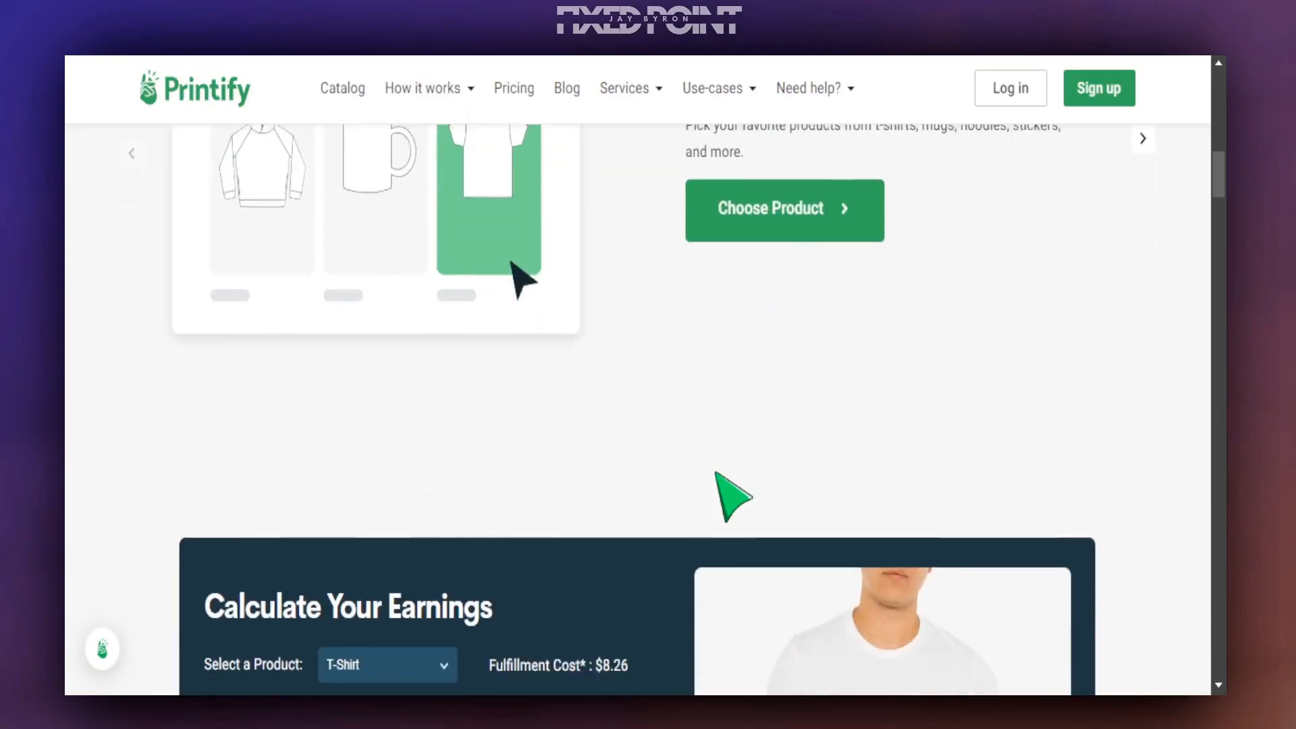
Step: Switch to the Printify home page and review its earnings calculator, benefits, shipping map and pricing plans
scroll(729, 492, down, 8)
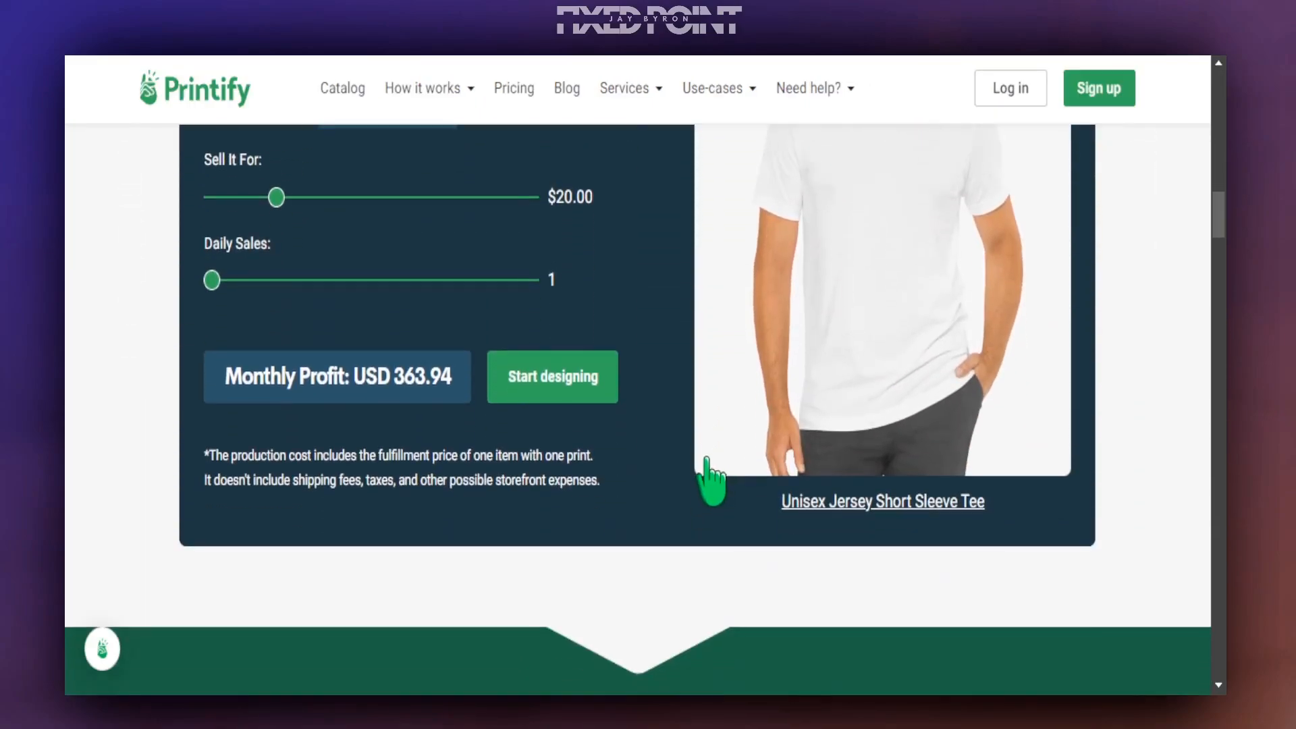
scroll(702, 466, down, 10)
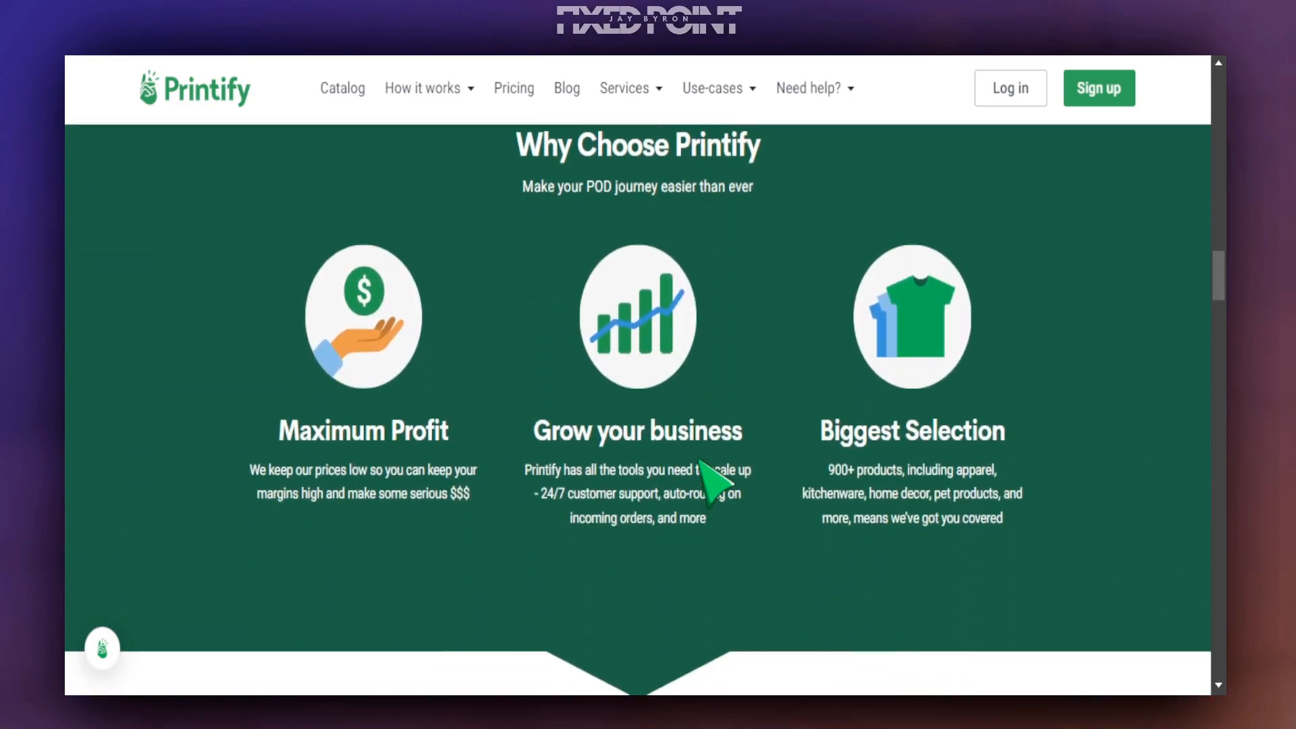
scroll(702, 465, down, 10)
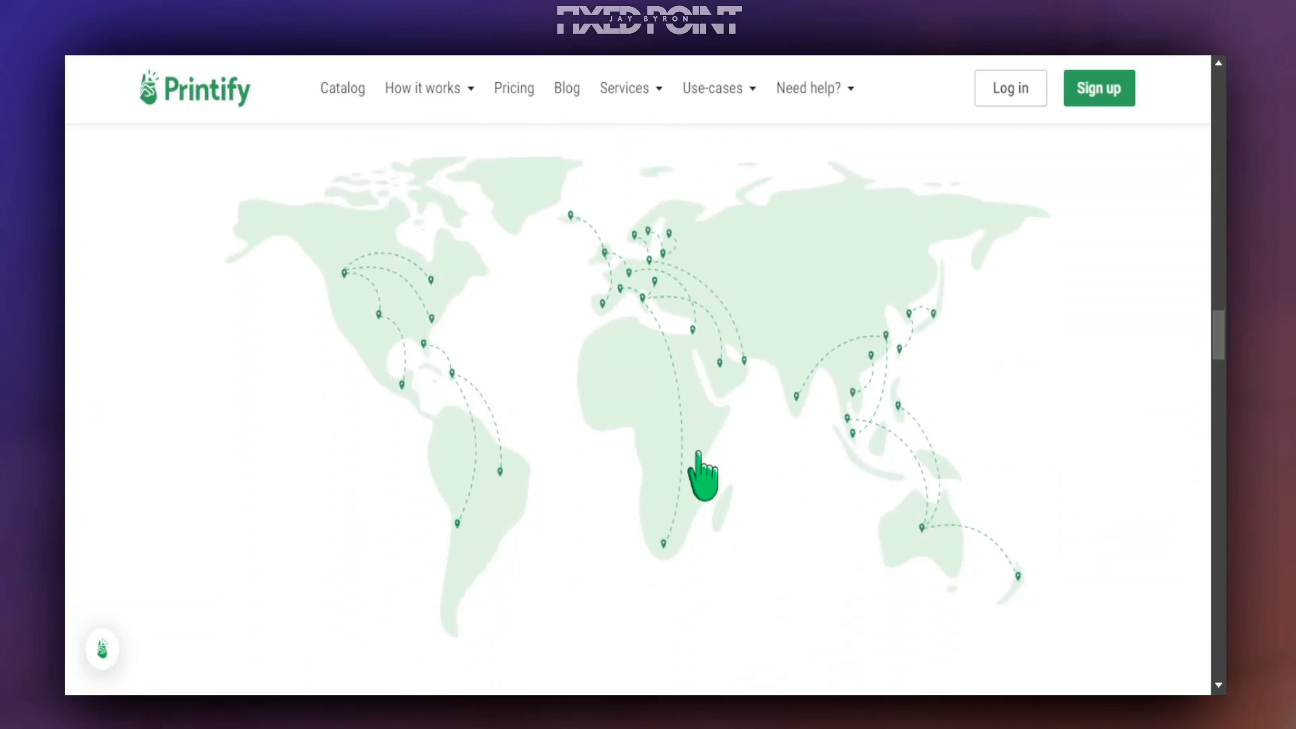
scroll(699, 452, down, 10)
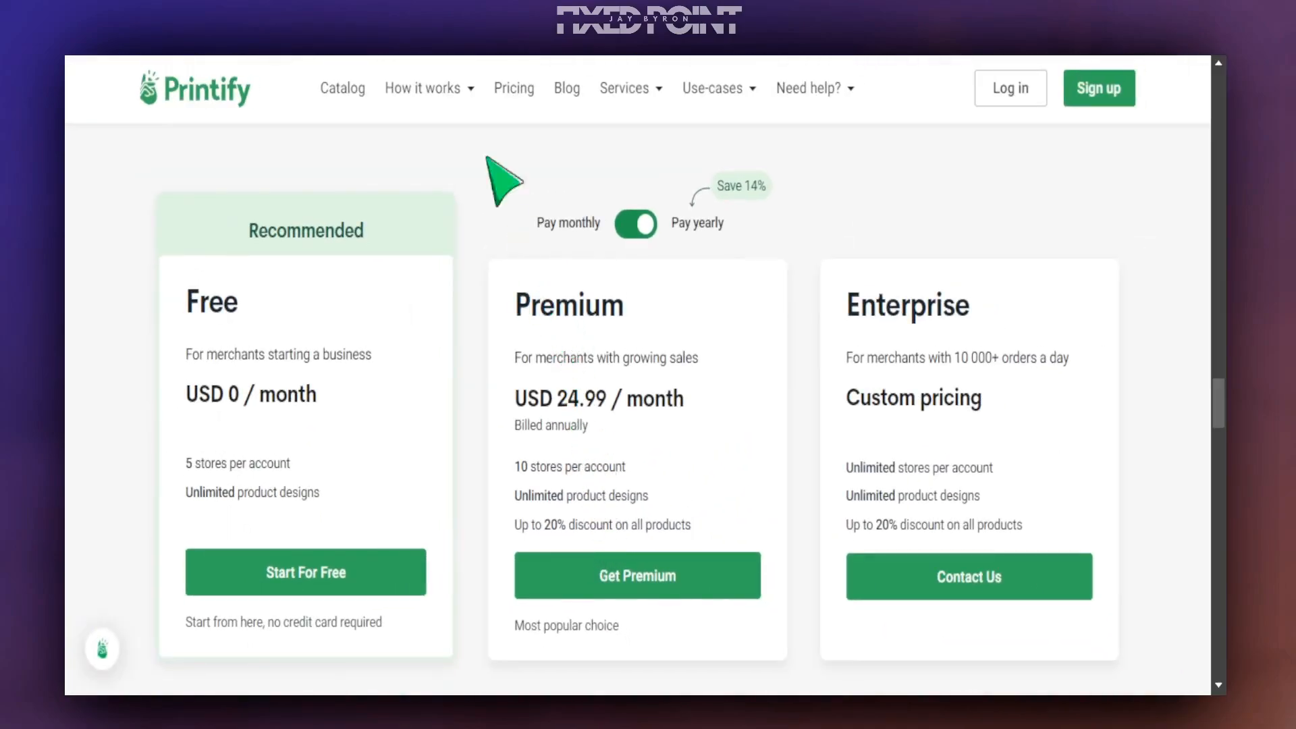
Step: Open the Printify product catalog and browse to its ornament products
click(347, 91)
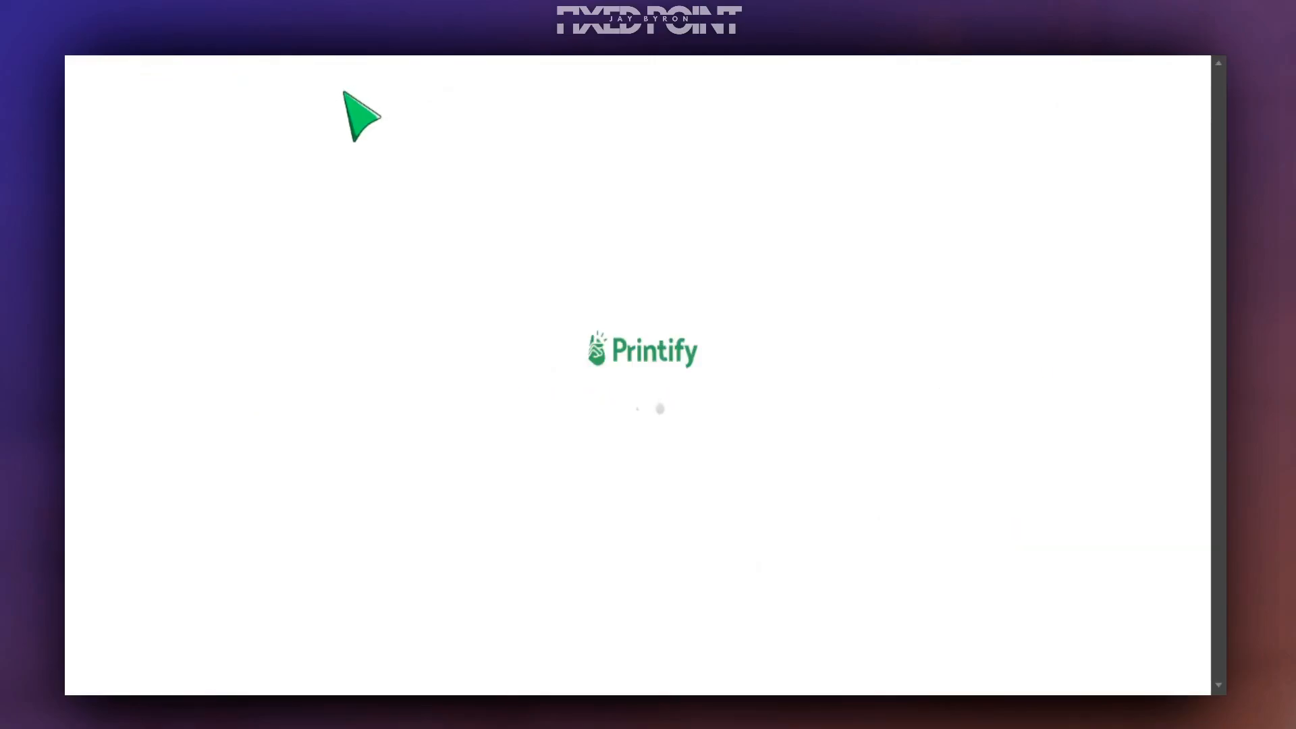
mouse_move(344, 94)
click(998, 359)
scroll(776, 396, down, 5)
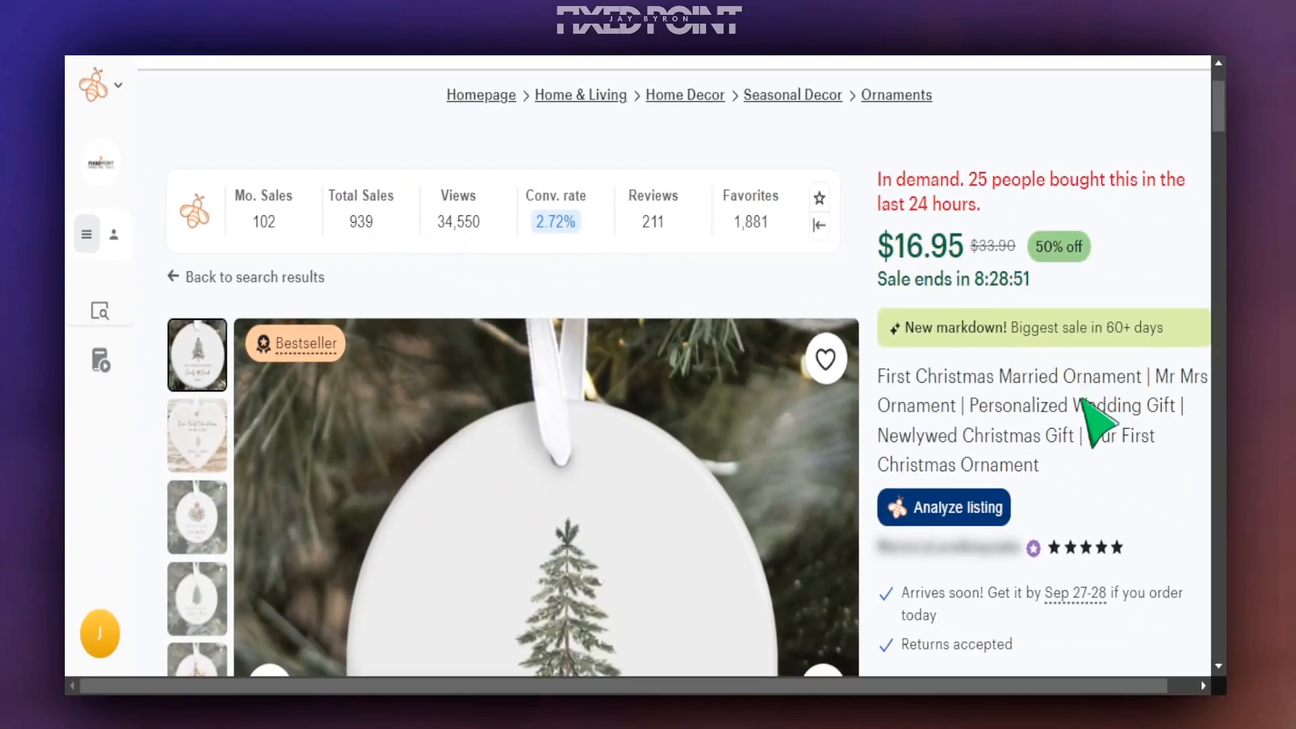
Step: Compare the First Christmas Married Ornament listing's price and sales data on Etsy with the base prices of Printify's ornaments
scroll(884, 445, down, 3)
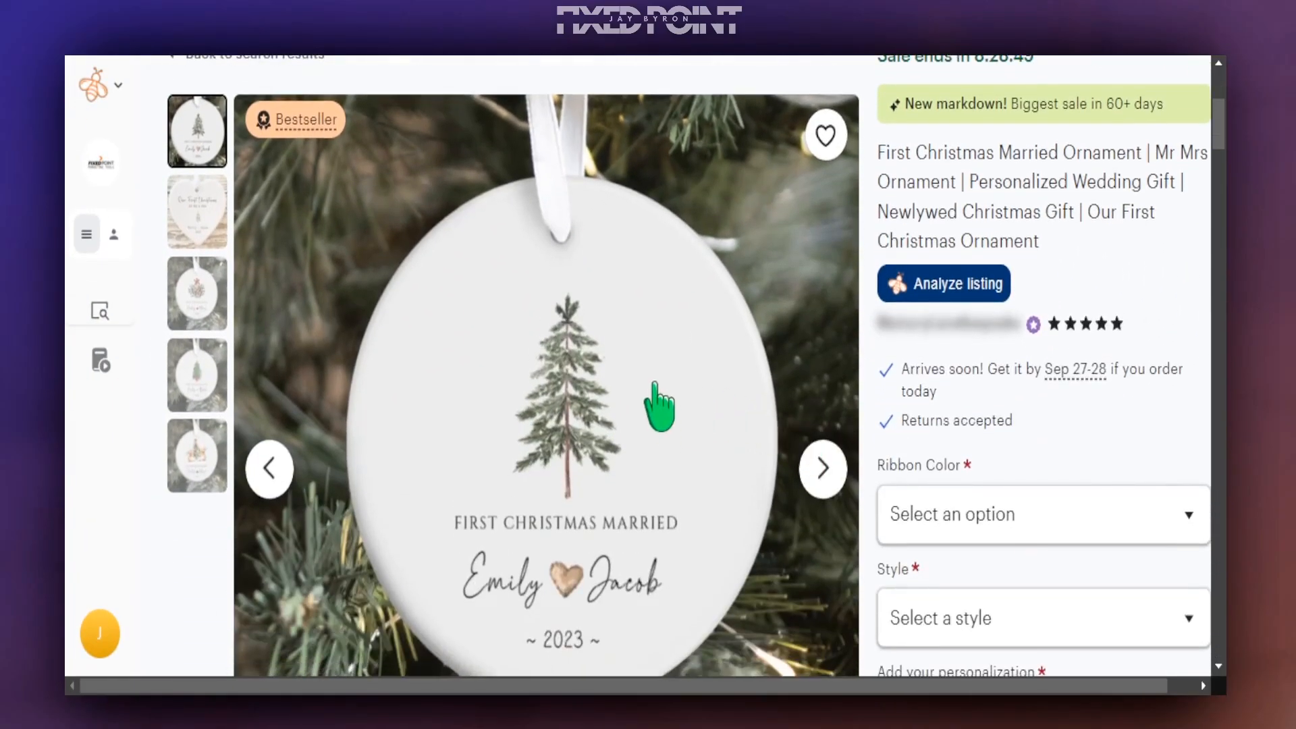
scroll(556, 454, up, 1)
scroll(556, 454, down, 1)
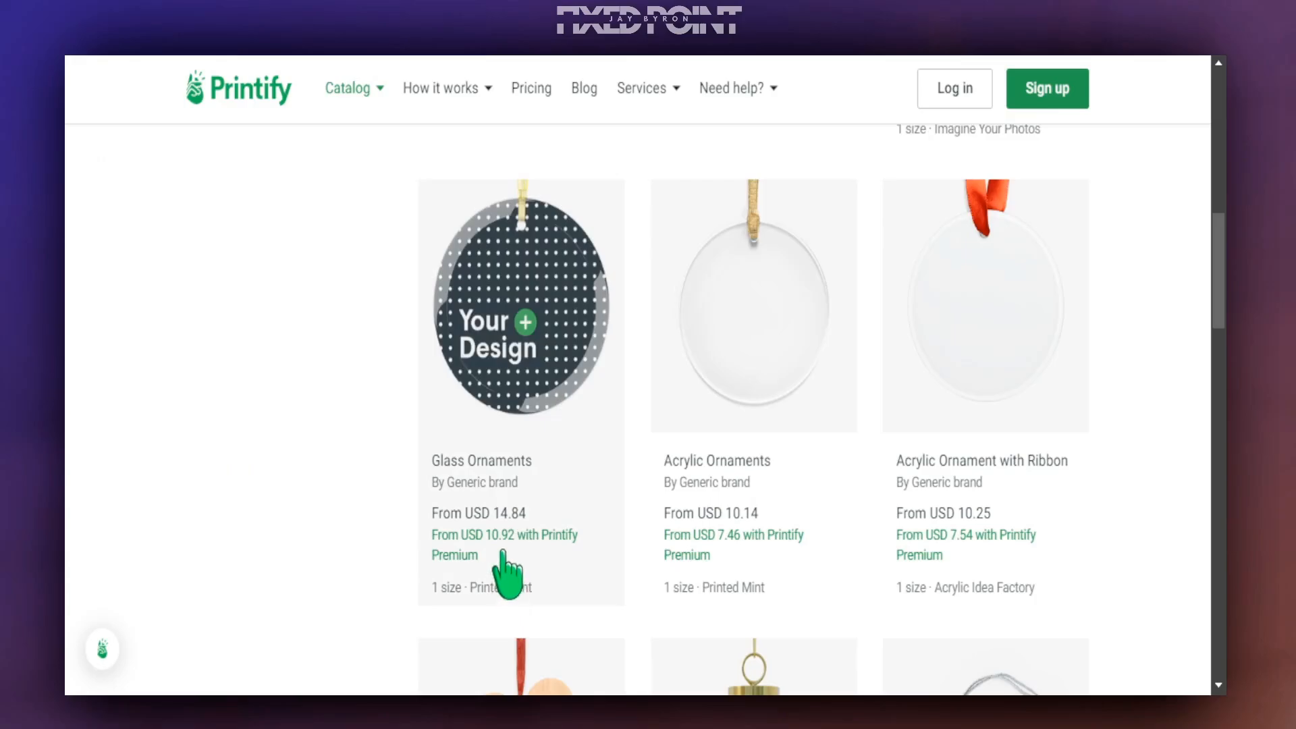
scroll(569, 585, up, 7)
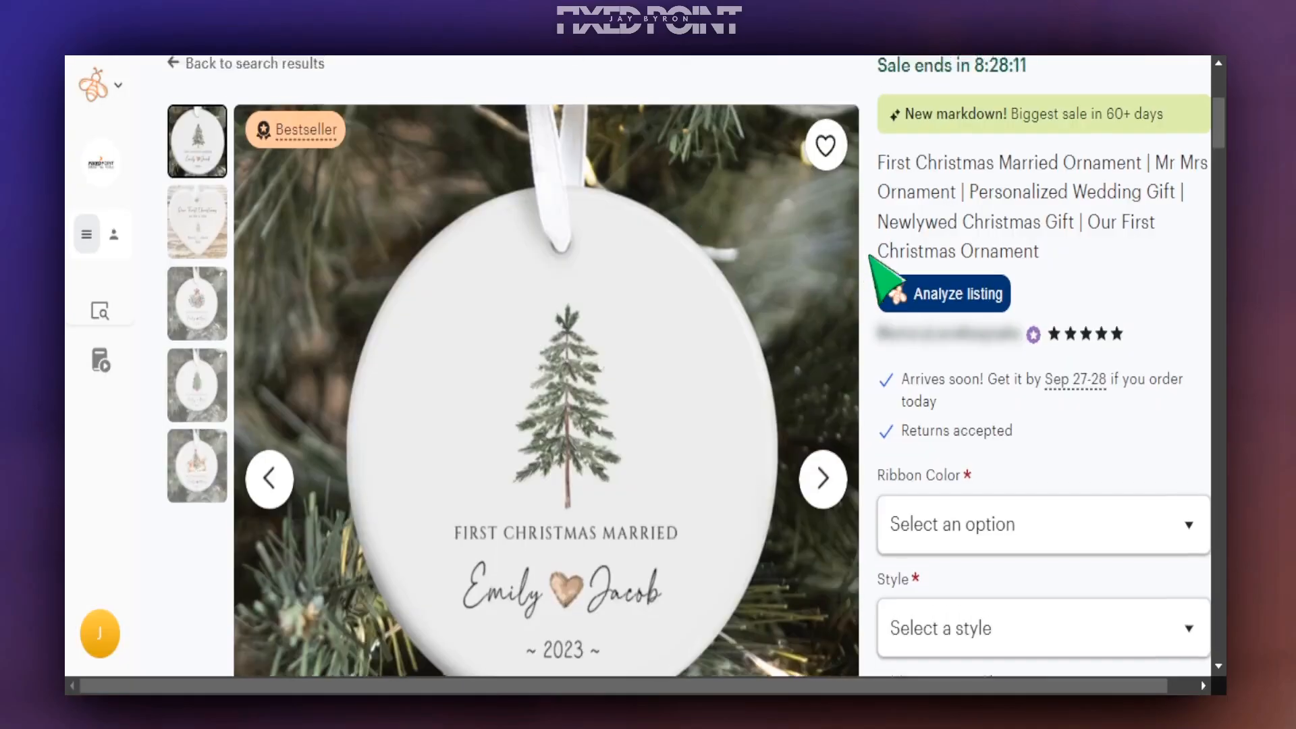
scroll(871, 274, up, 3)
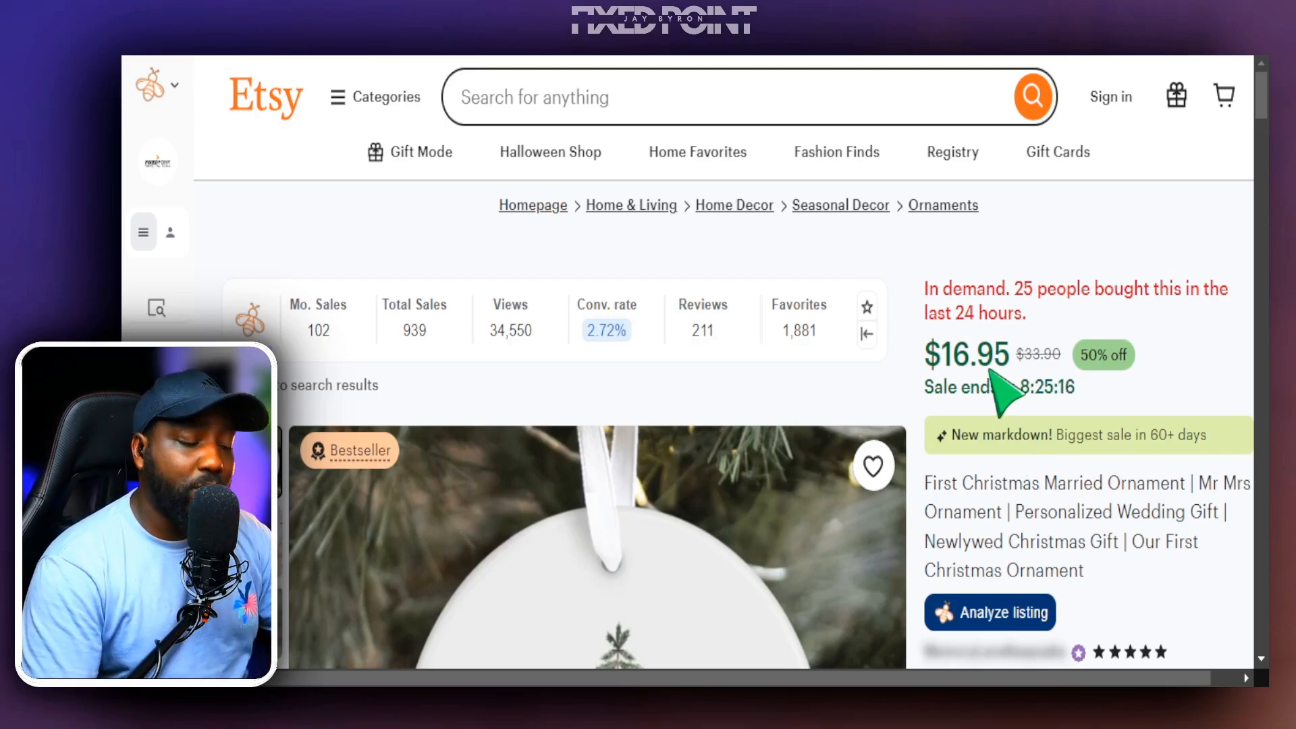
scroll(1043, 514, down, 7)
scroll(1003, 536, down, 10)
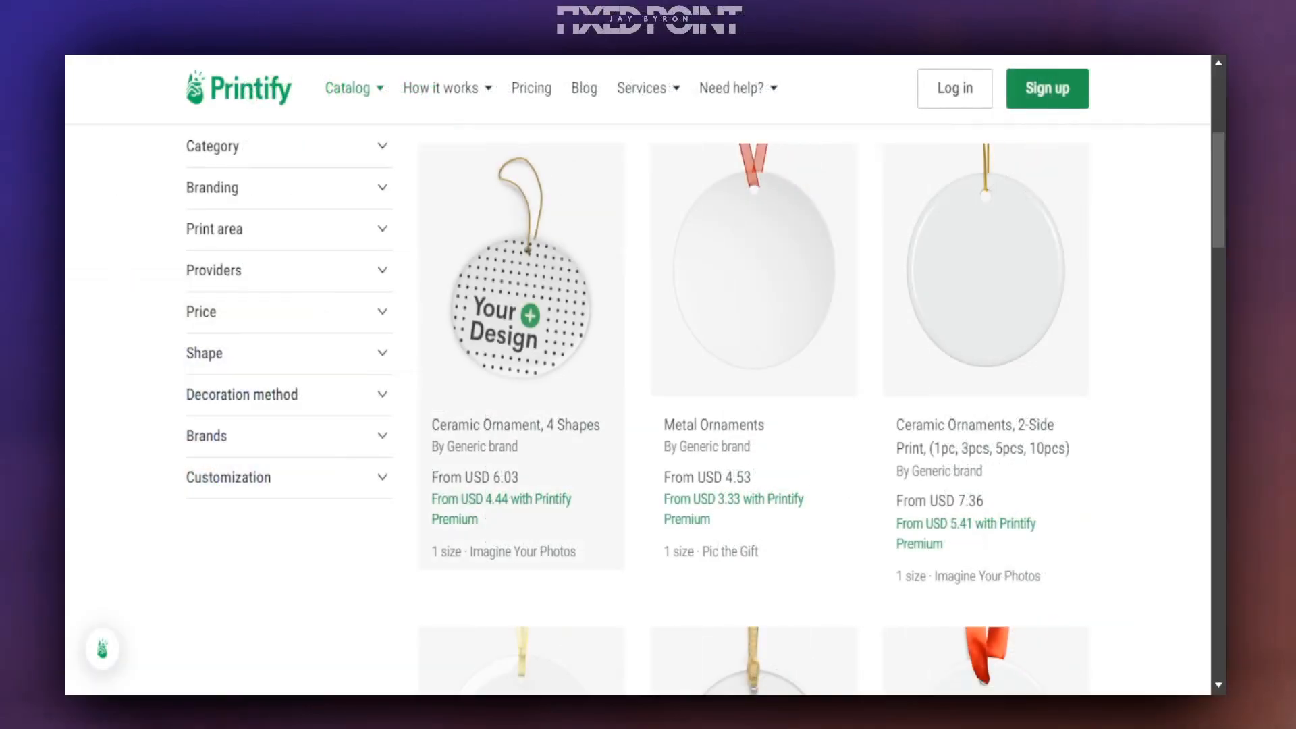
Step: Open the Ceramic Ornament, 4 Shapes product, and calculate Etsy fees in Alura's calculator for a selling price of 21.90 and cost of 11.92
click(434, 390)
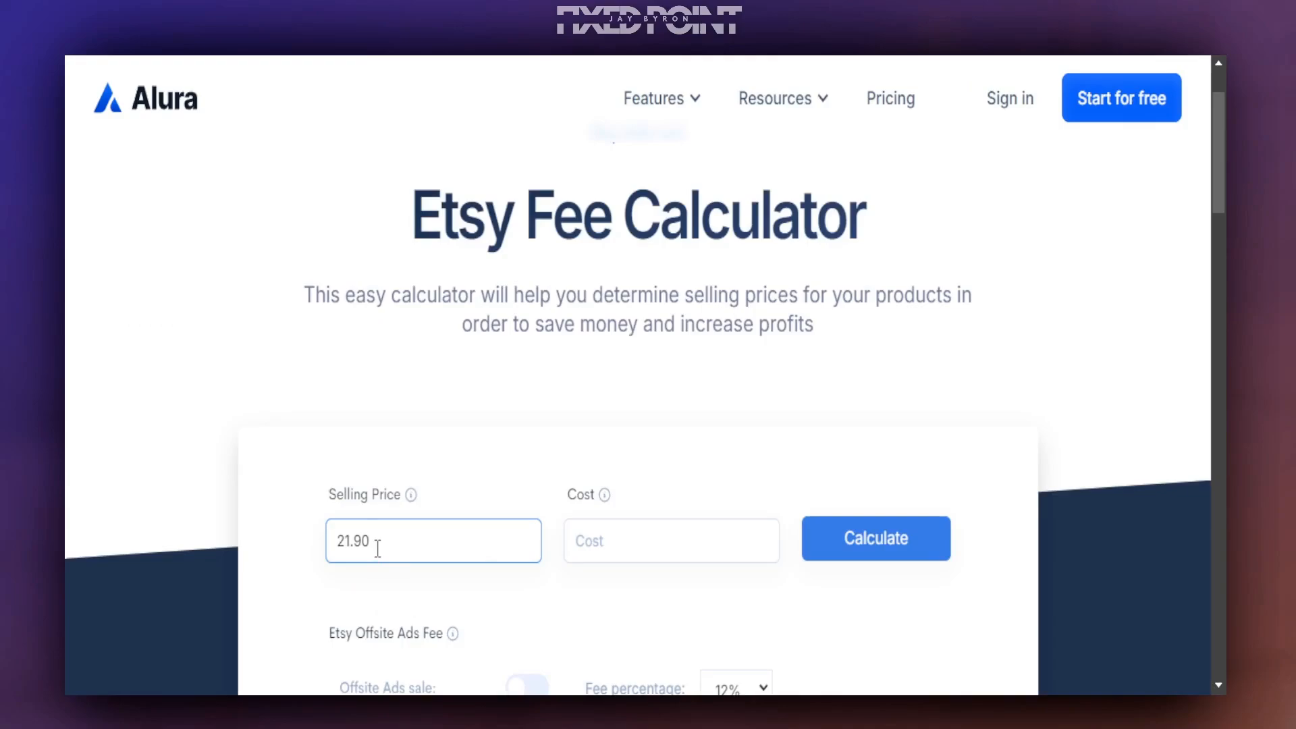
click(644, 545)
text(11.92)
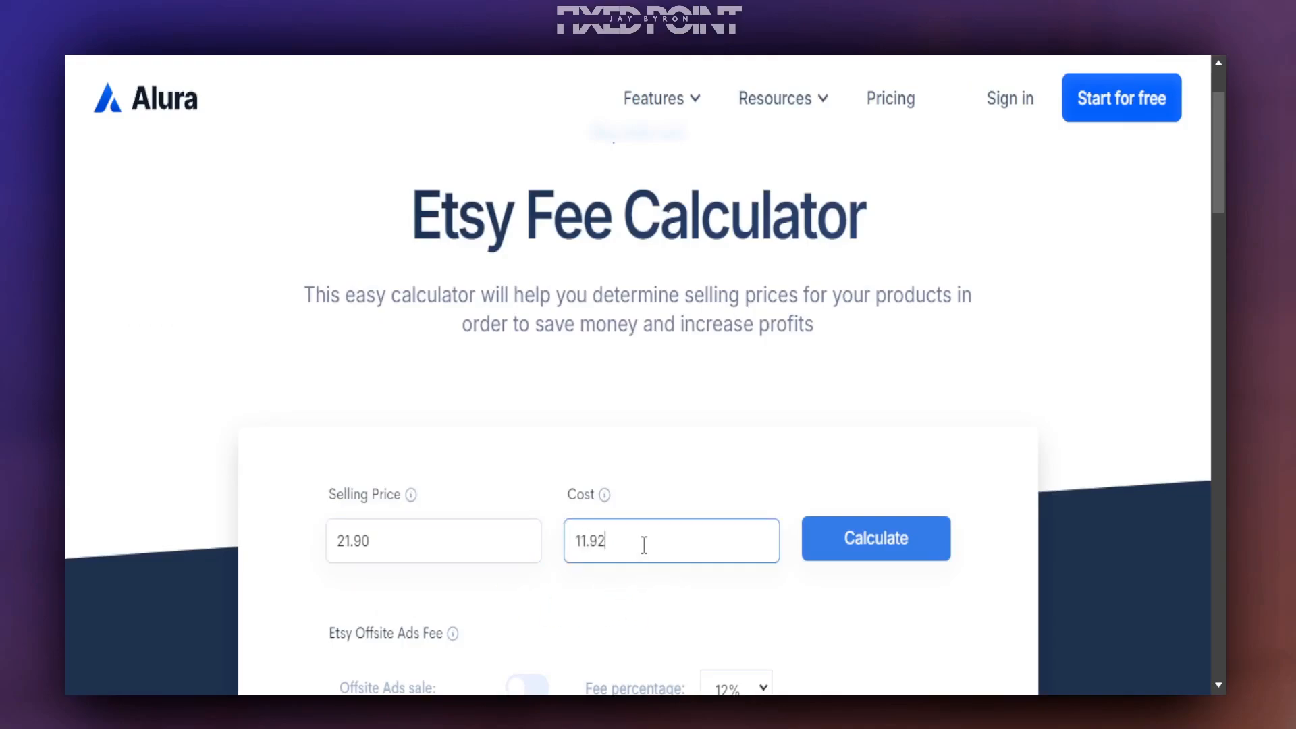
click(833, 561)
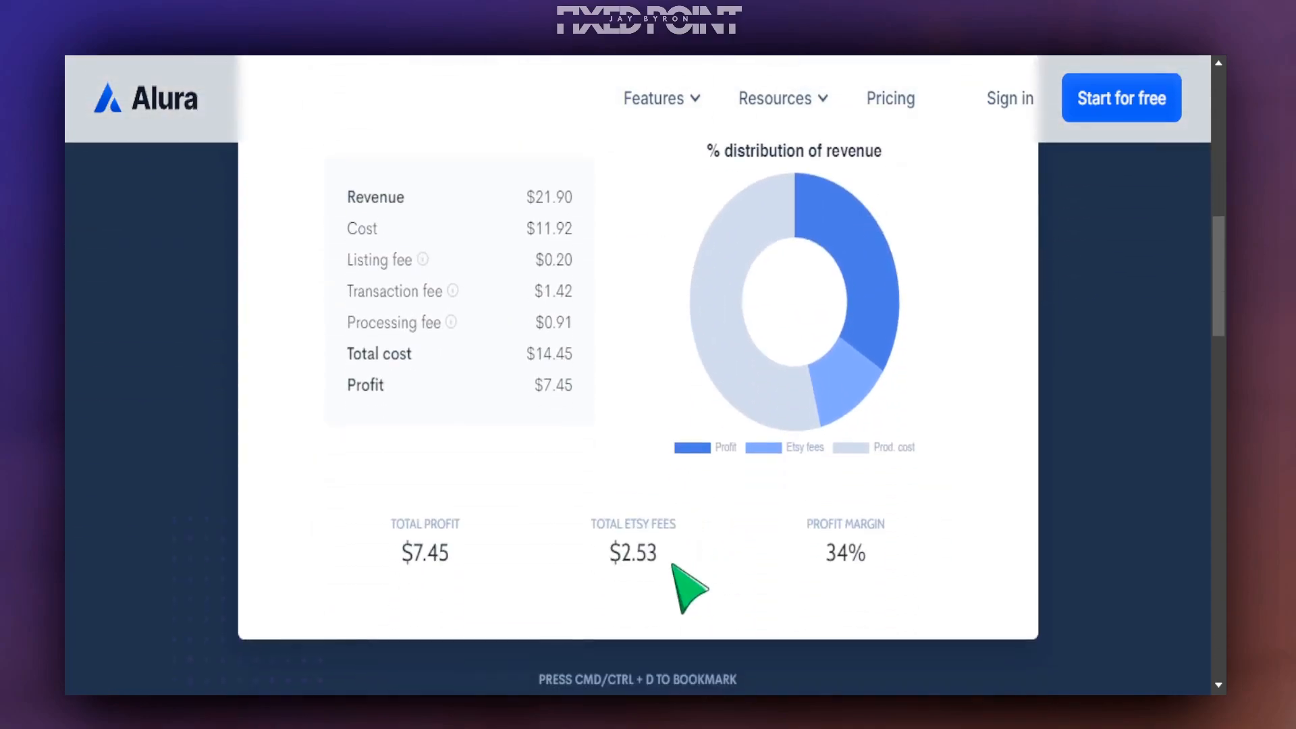
Step: Examine the calculated total profit and profit margin, and compare them with the First Christmas Married Ornament listing's recent and monthly sales on Etsy
drag(451, 554, 403, 561)
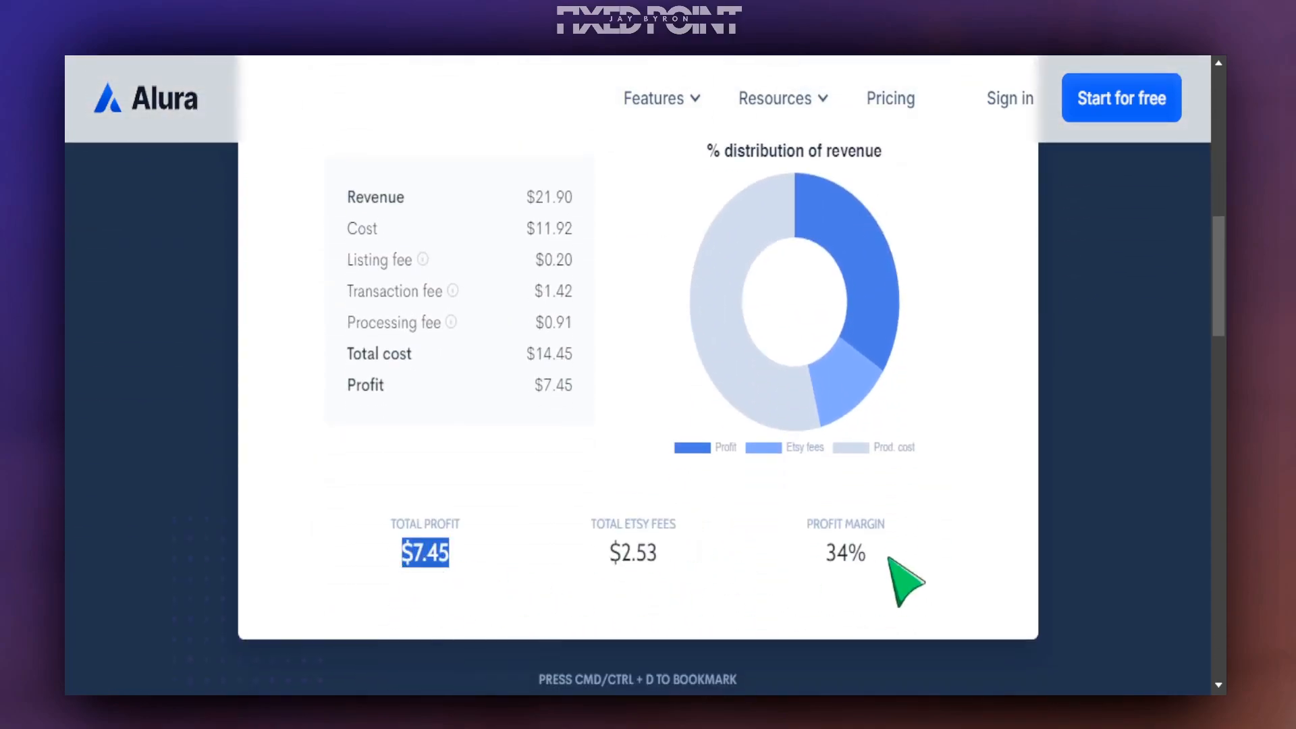
drag(868, 553, 824, 557)
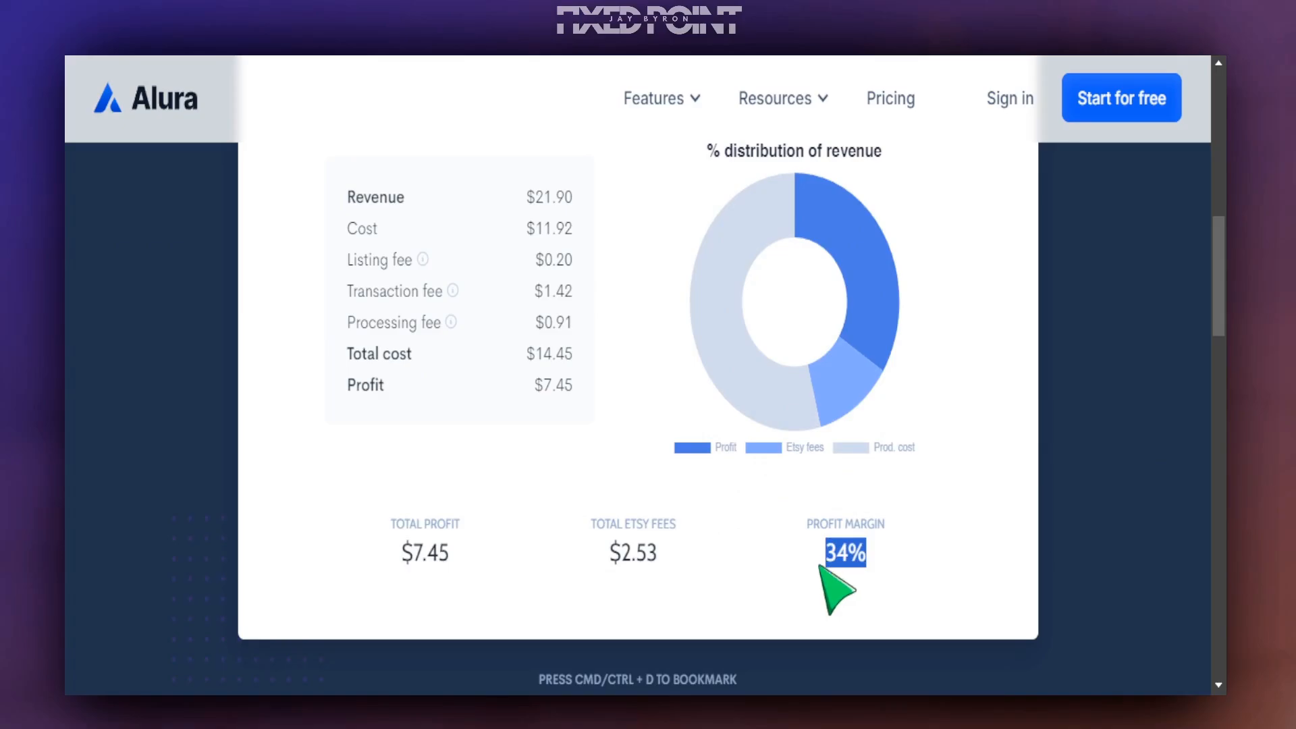
drag(450, 554, 405, 567)
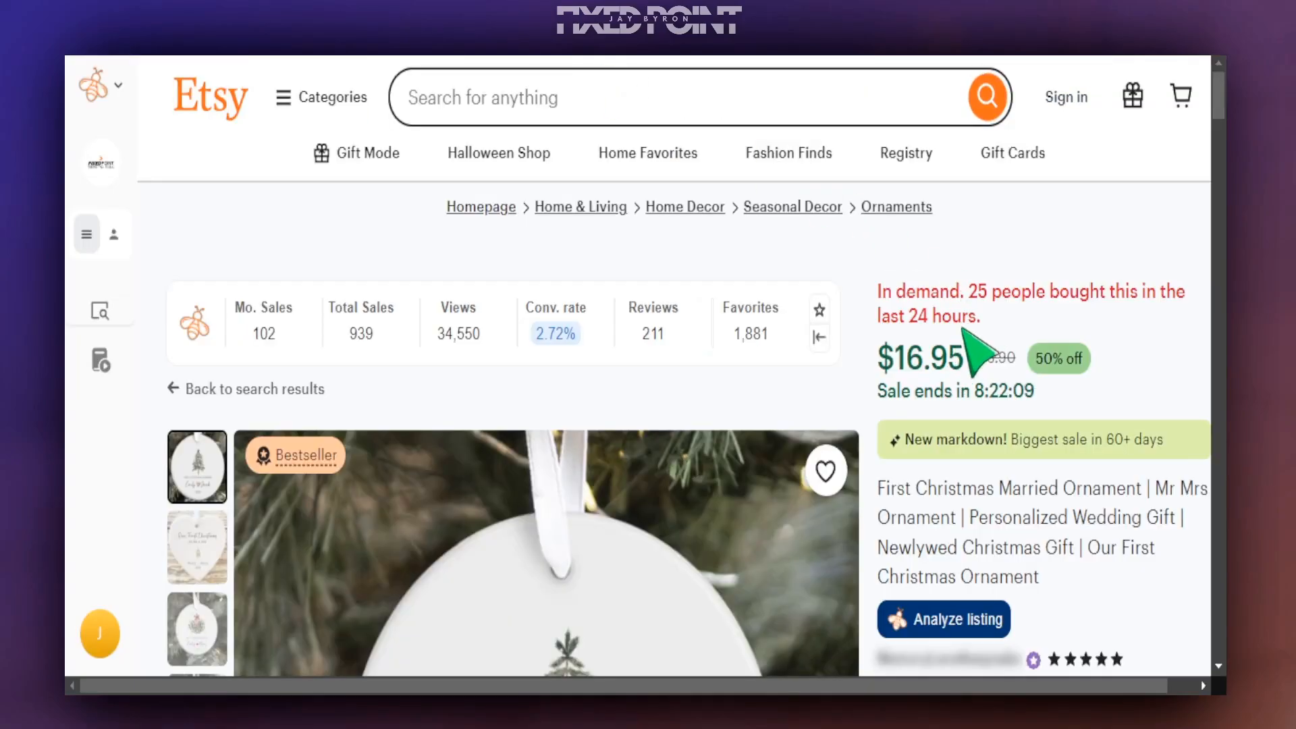
drag(970, 296, 993, 291)
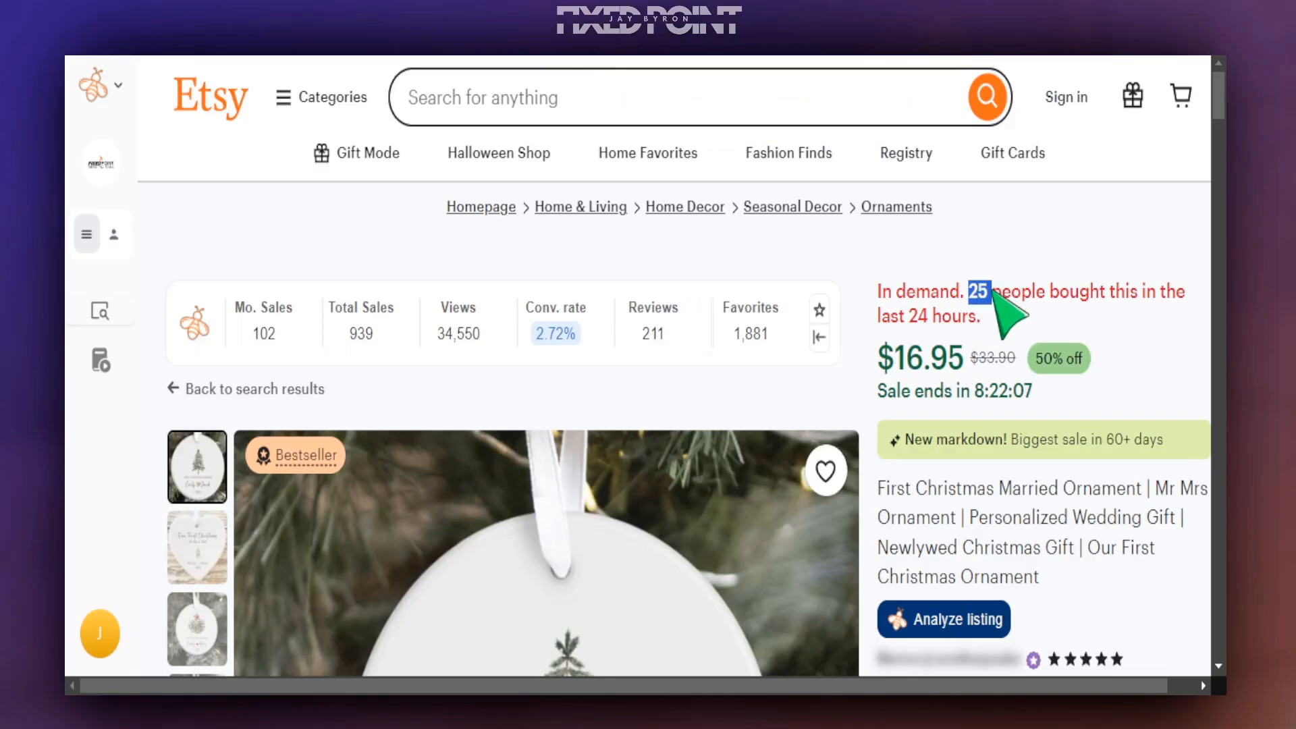
click(263, 344)
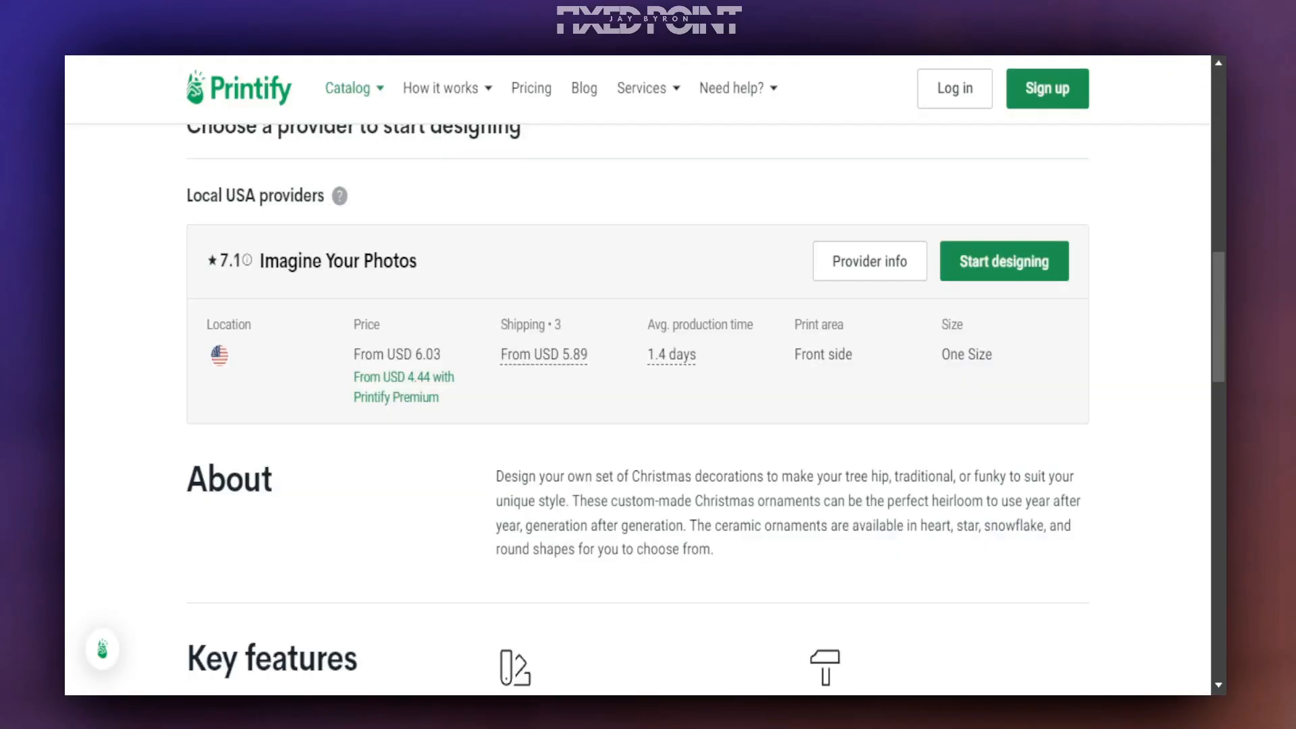
Step: Start designing the Printify ceramic ornament with the provider Imagine Your Photos and skip the Product Creator tour and help tip
scroll(564, 341, up, 10)
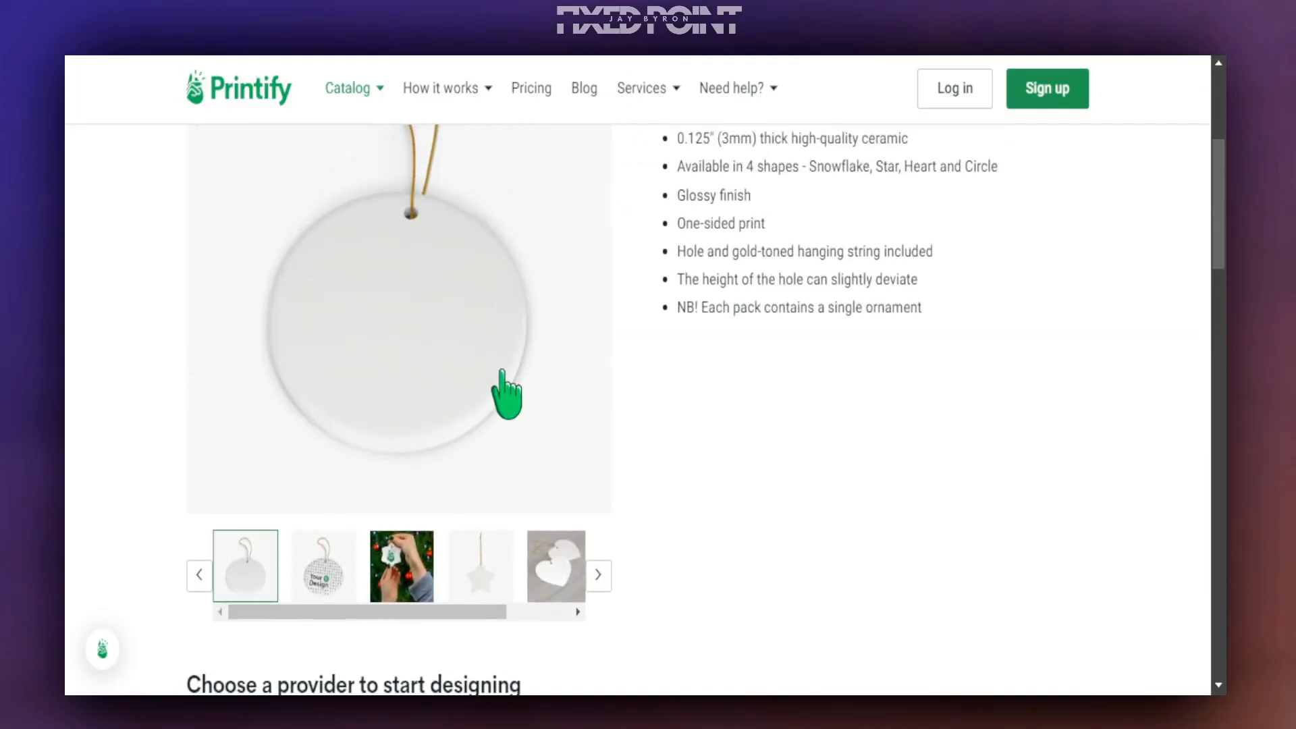
scroll(502, 371, up, 1)
scroll(502, 371, down, 4)
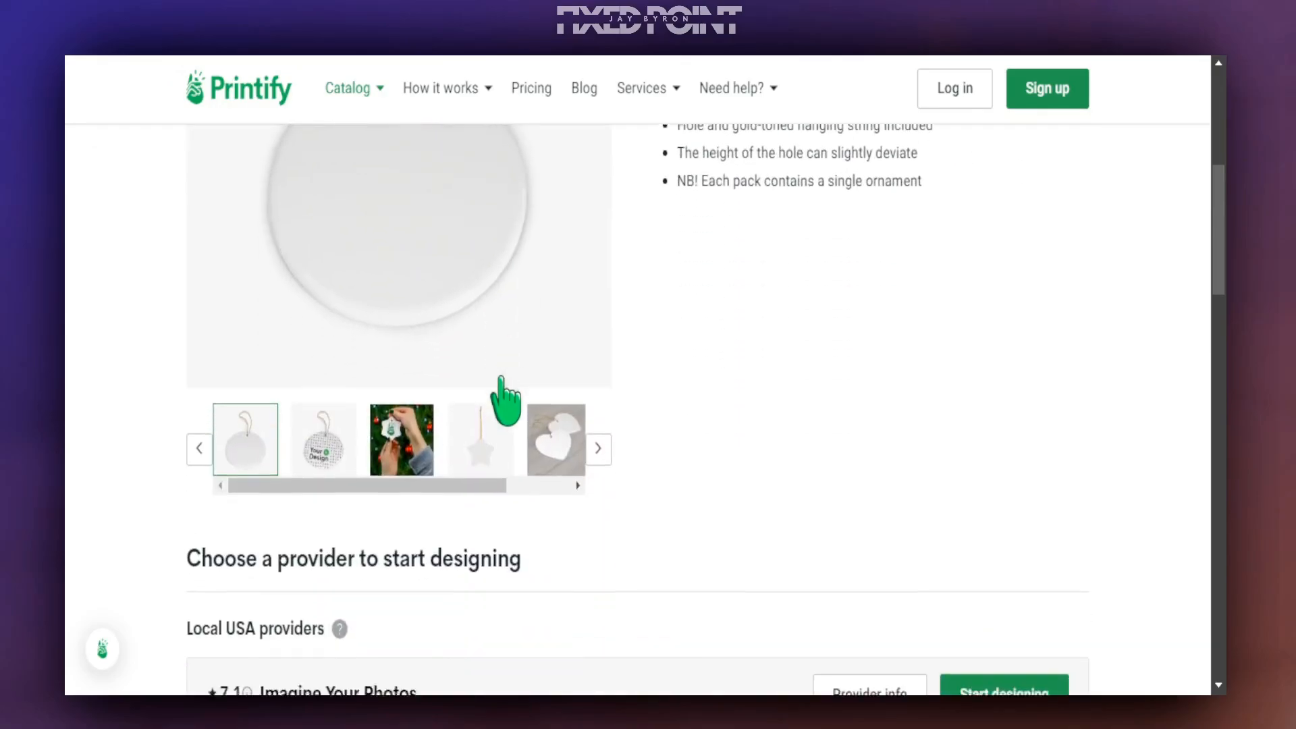
scroll(502, 375, down, 1)
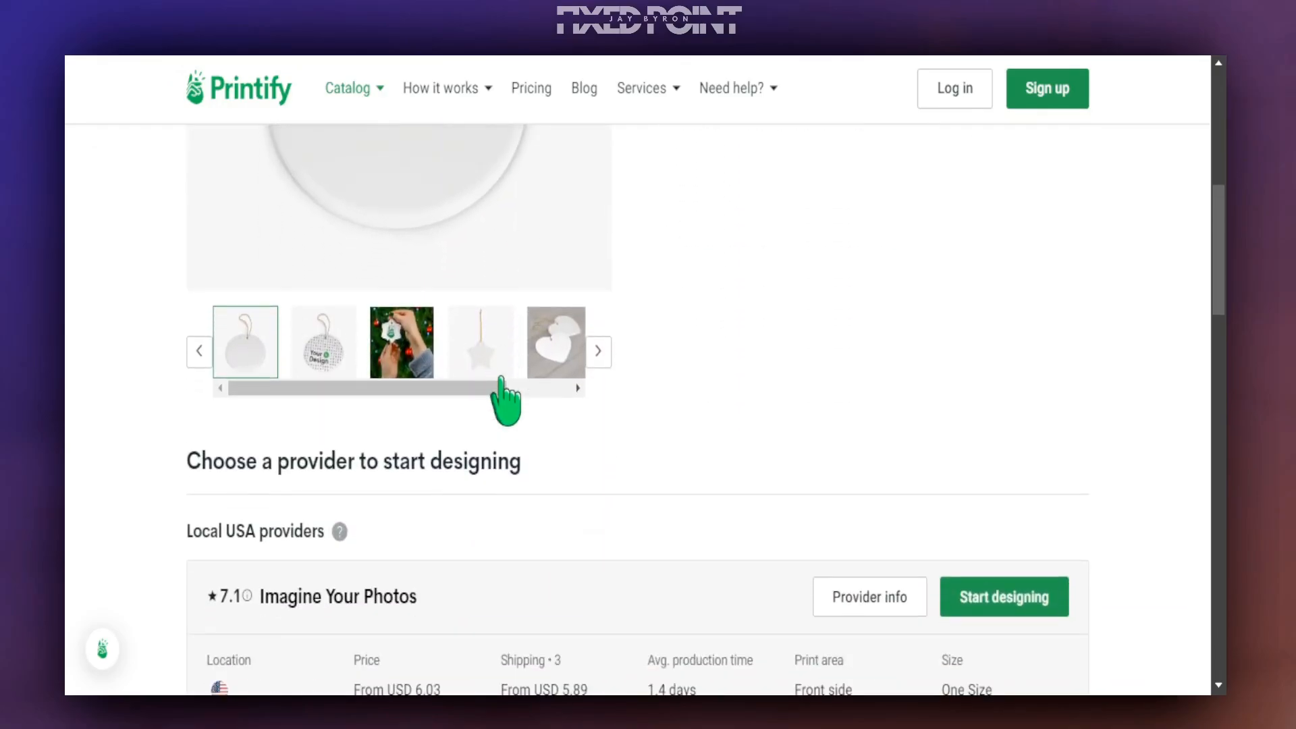
scroll(507, 401, down, 3)
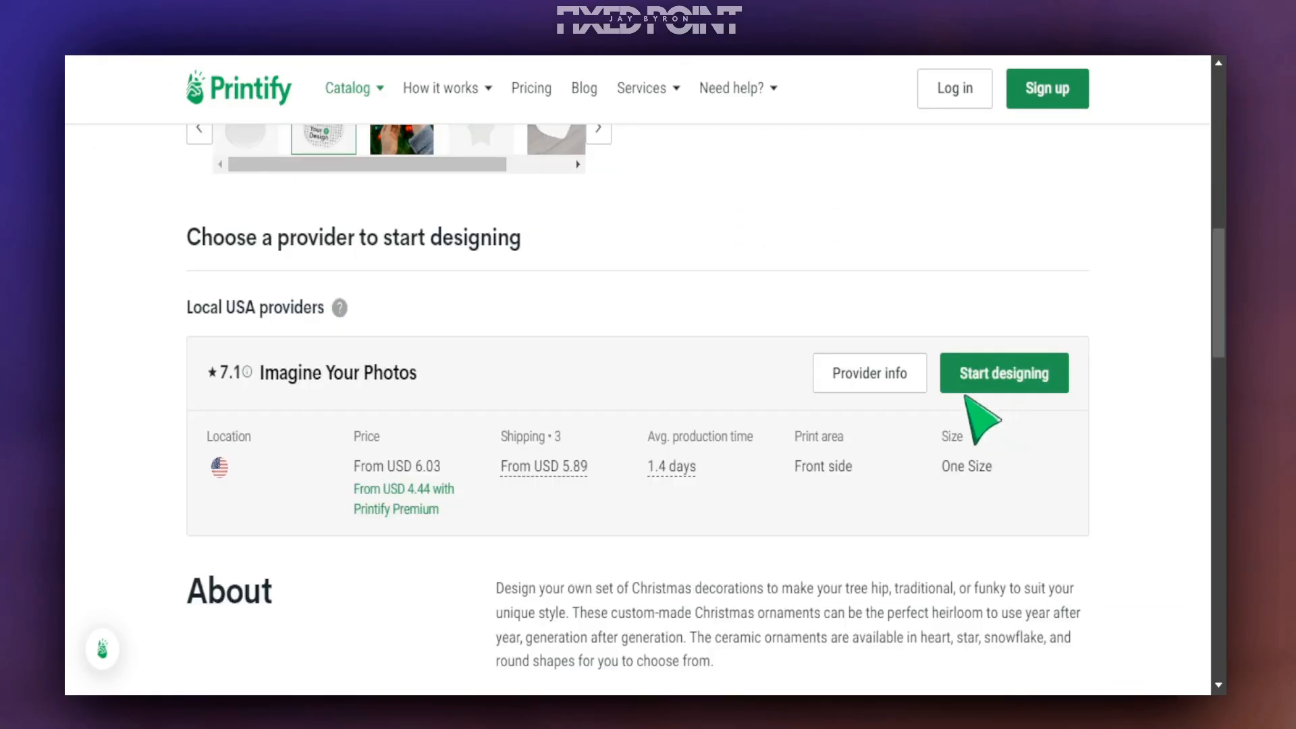
click(1019, 381)
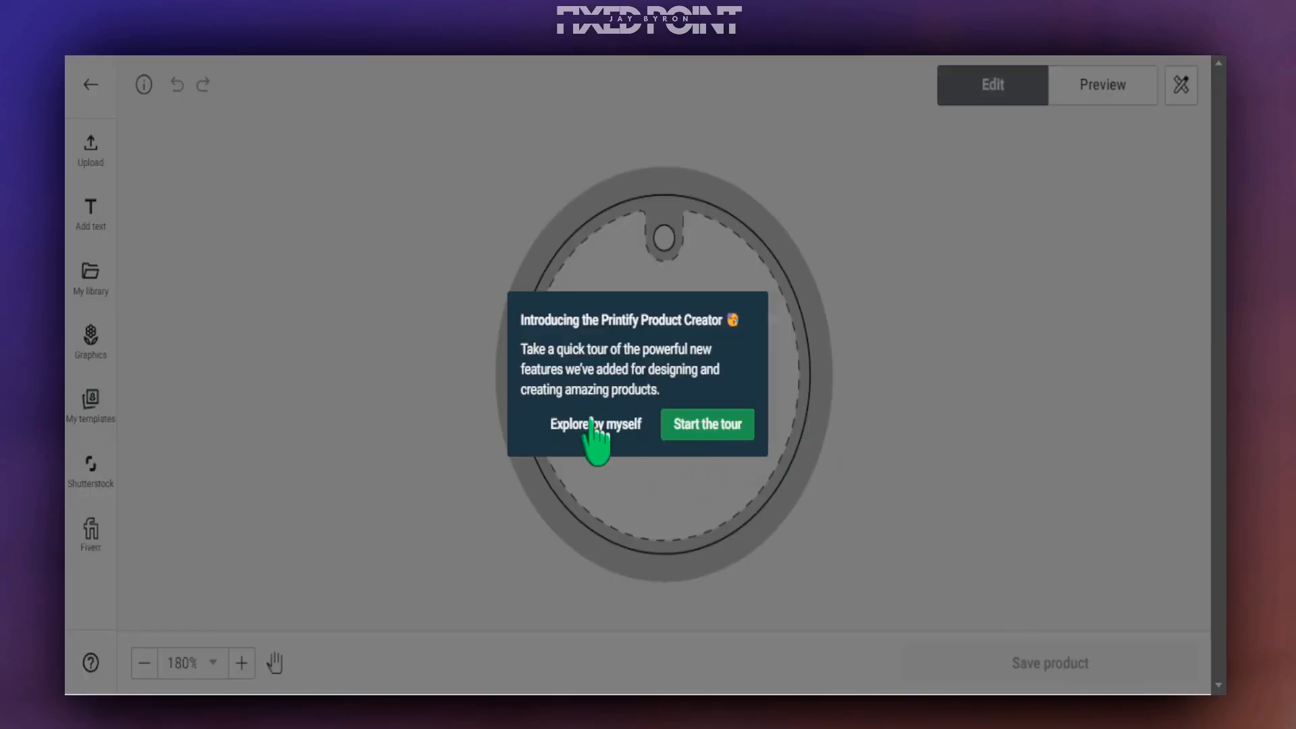
click(594, 424)
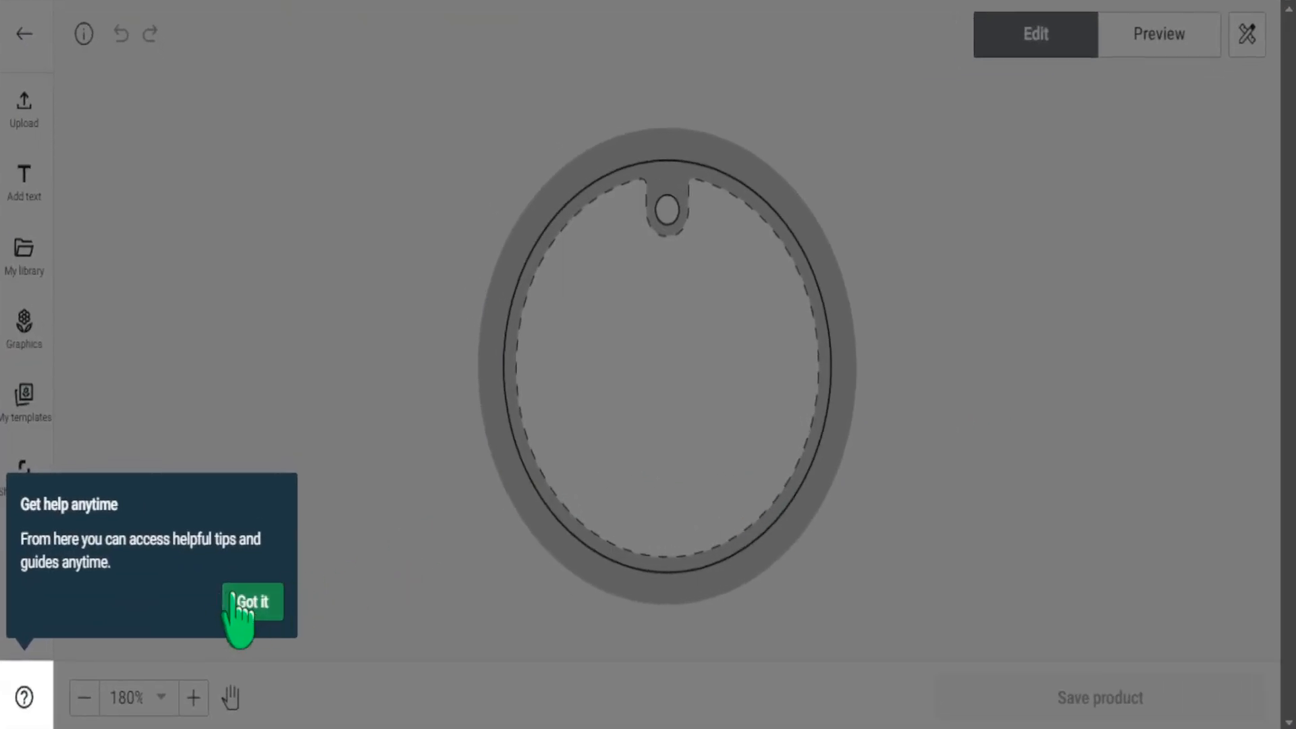
click(294, 579)
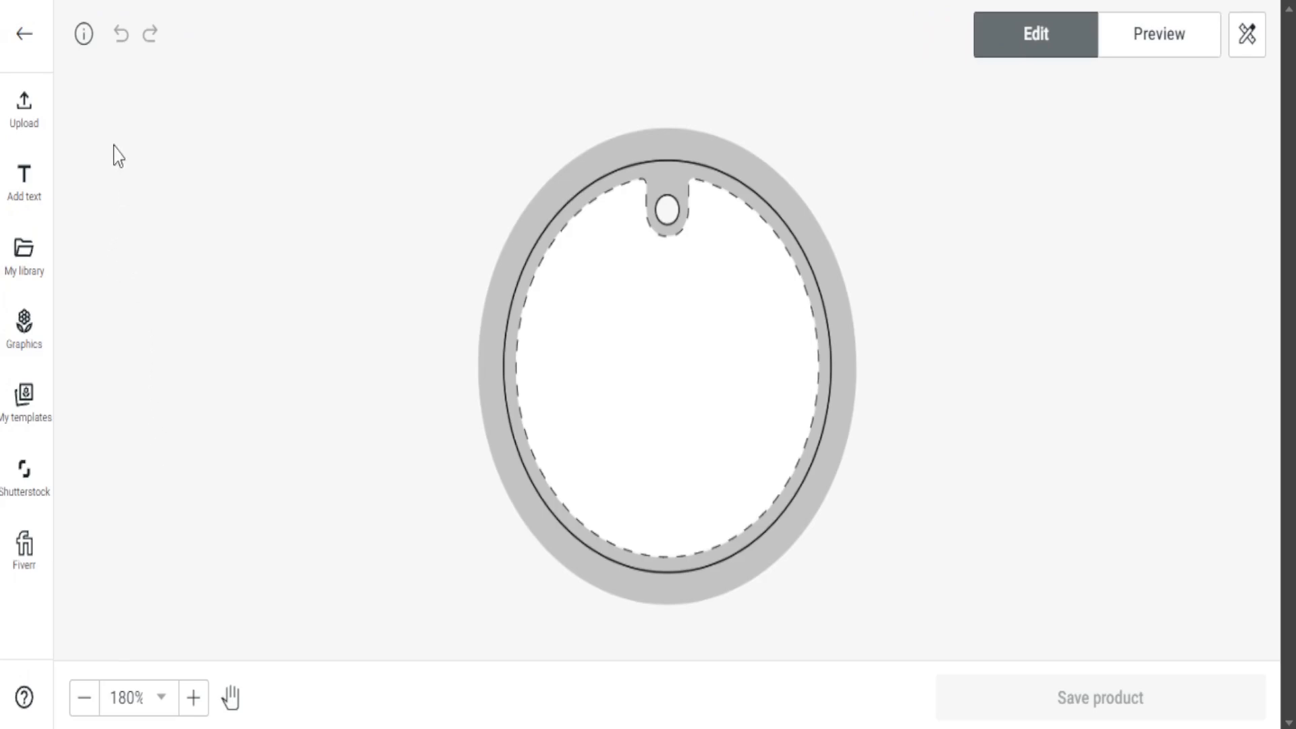
Step: Open the ornament's important product information and check its print area size
click(83, 33)
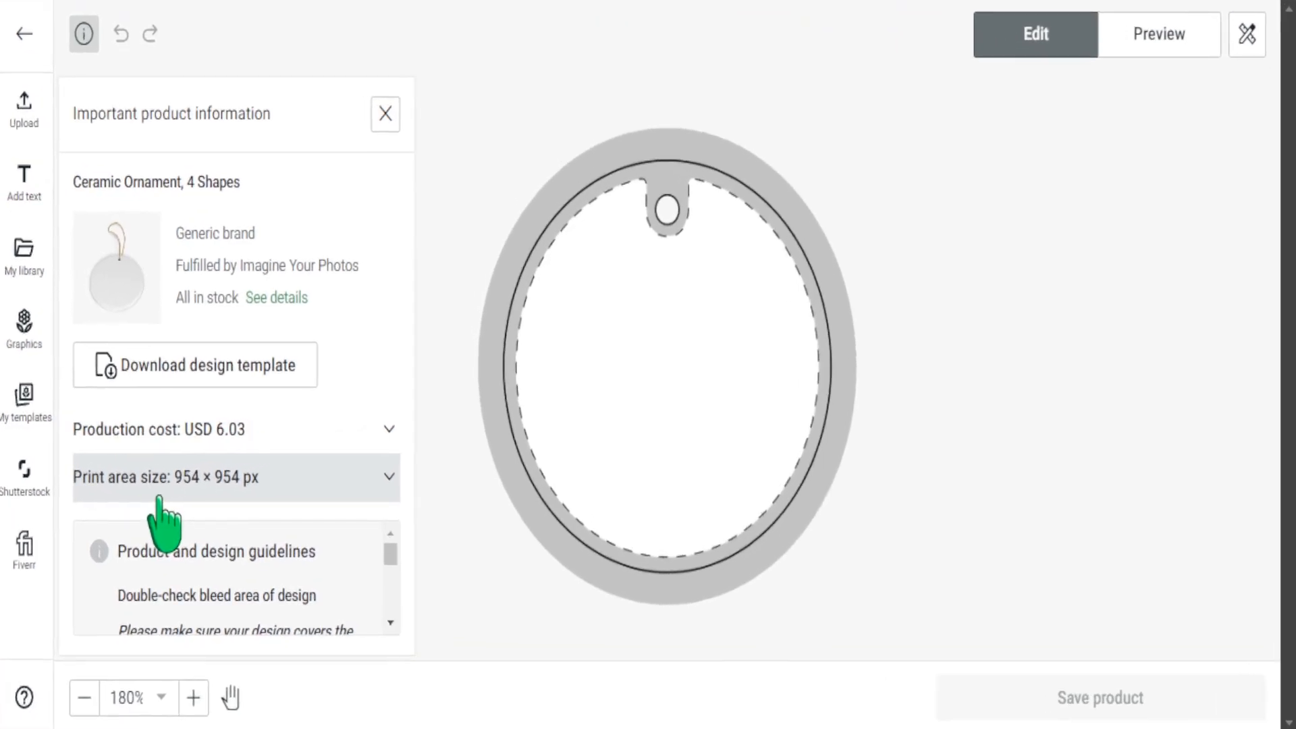
click(386, 476)
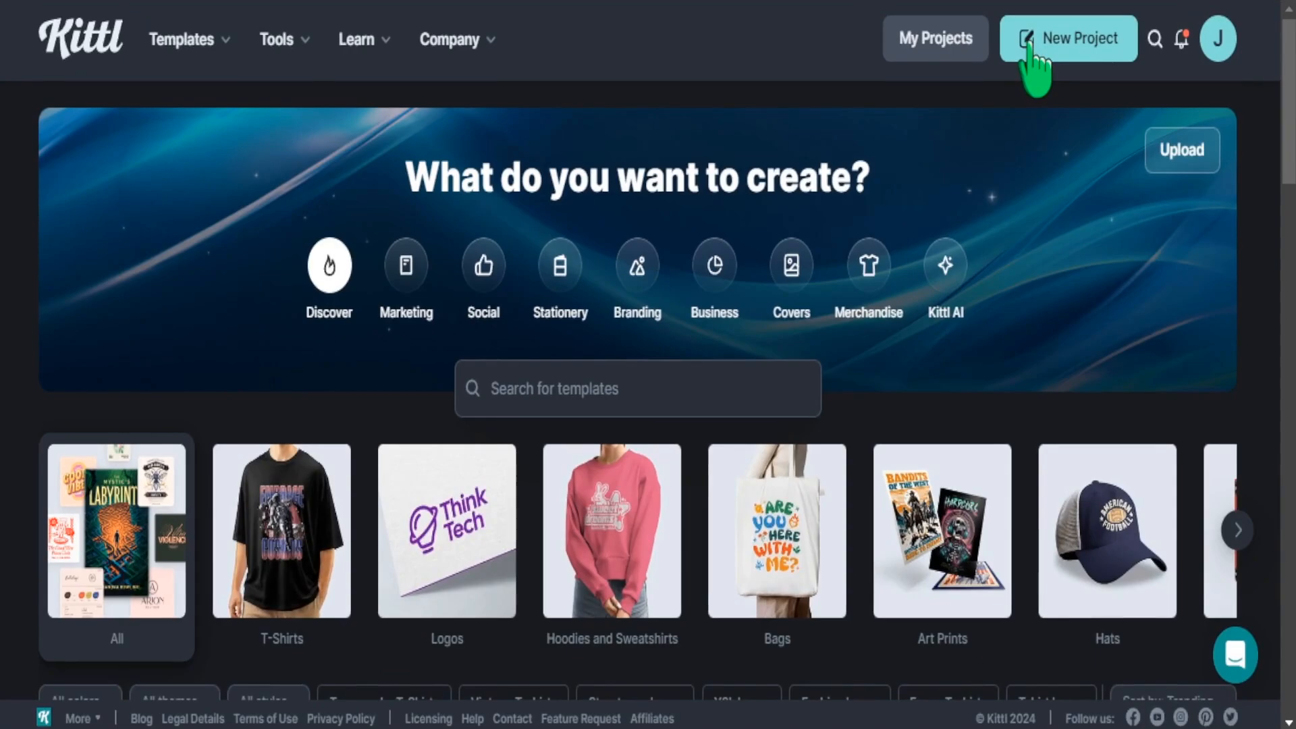
Step: Create a new Kittl project with a 954 × 954 pixel artboard at 300 DPI
click(1062, 52)
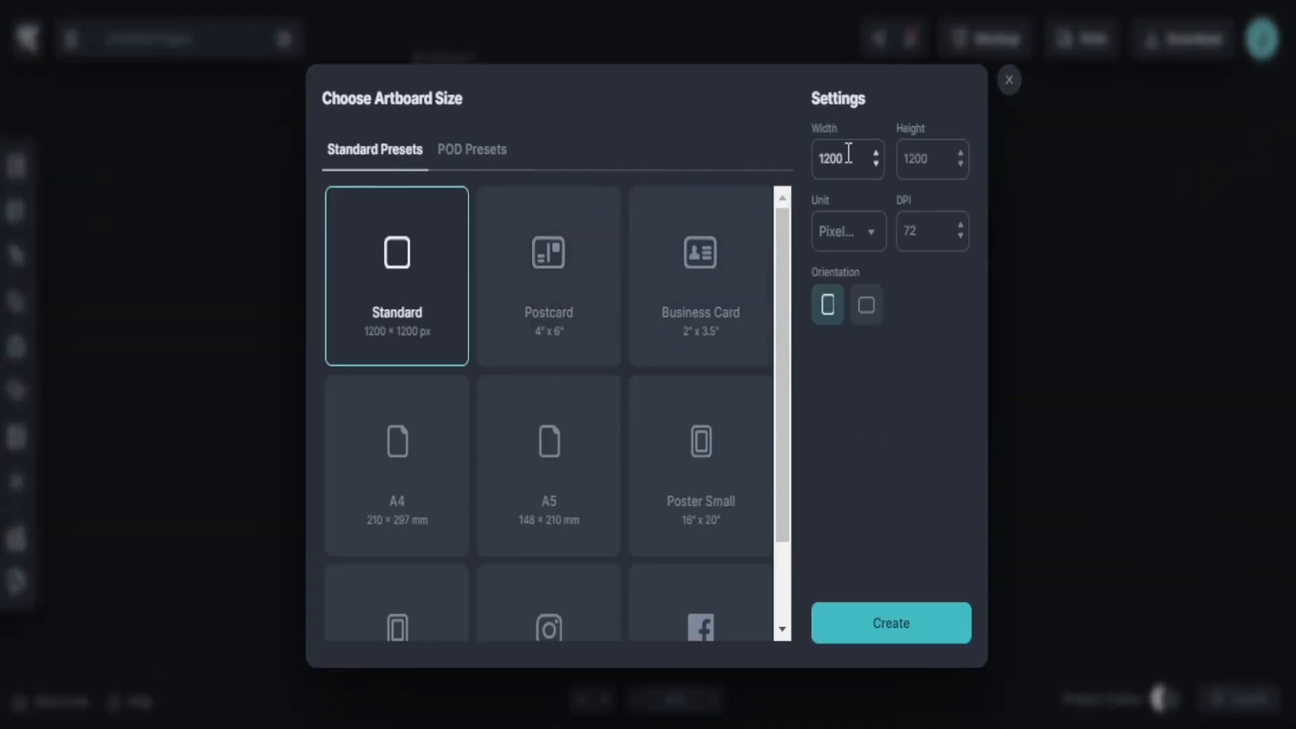
click(847, 247)
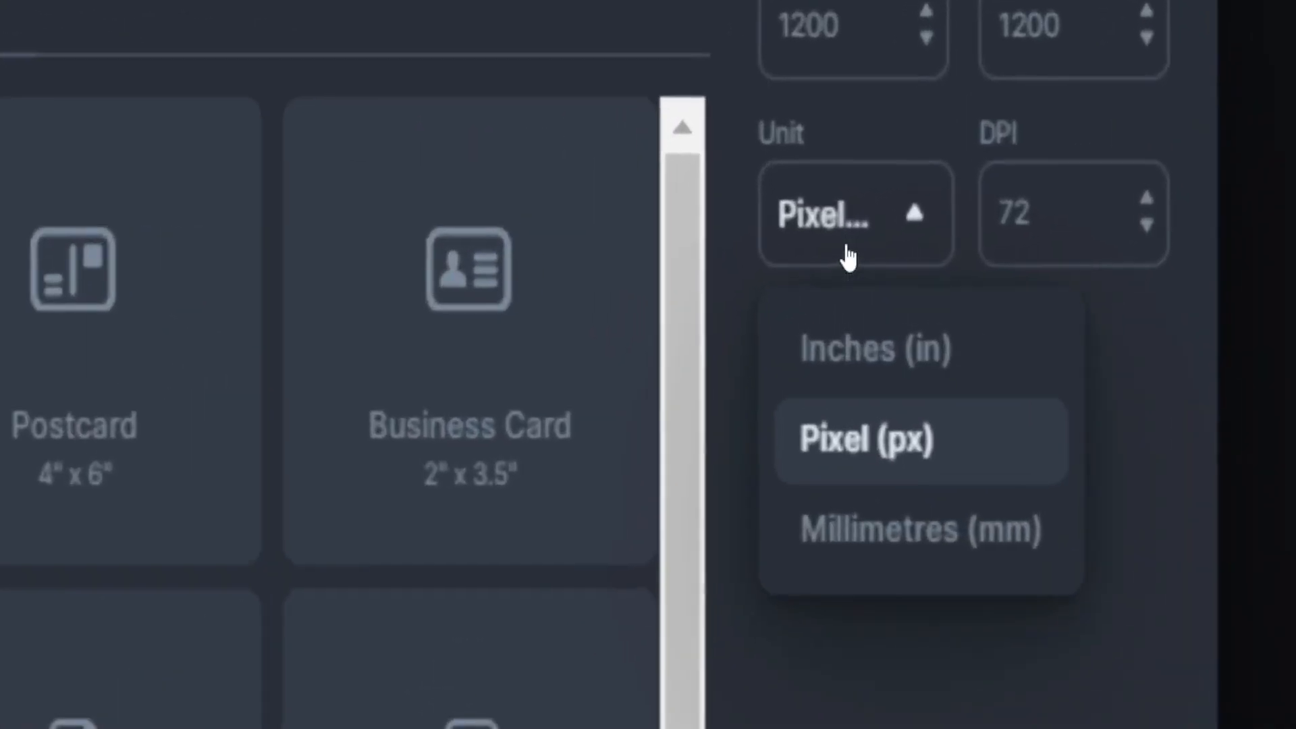
click(848, 257)
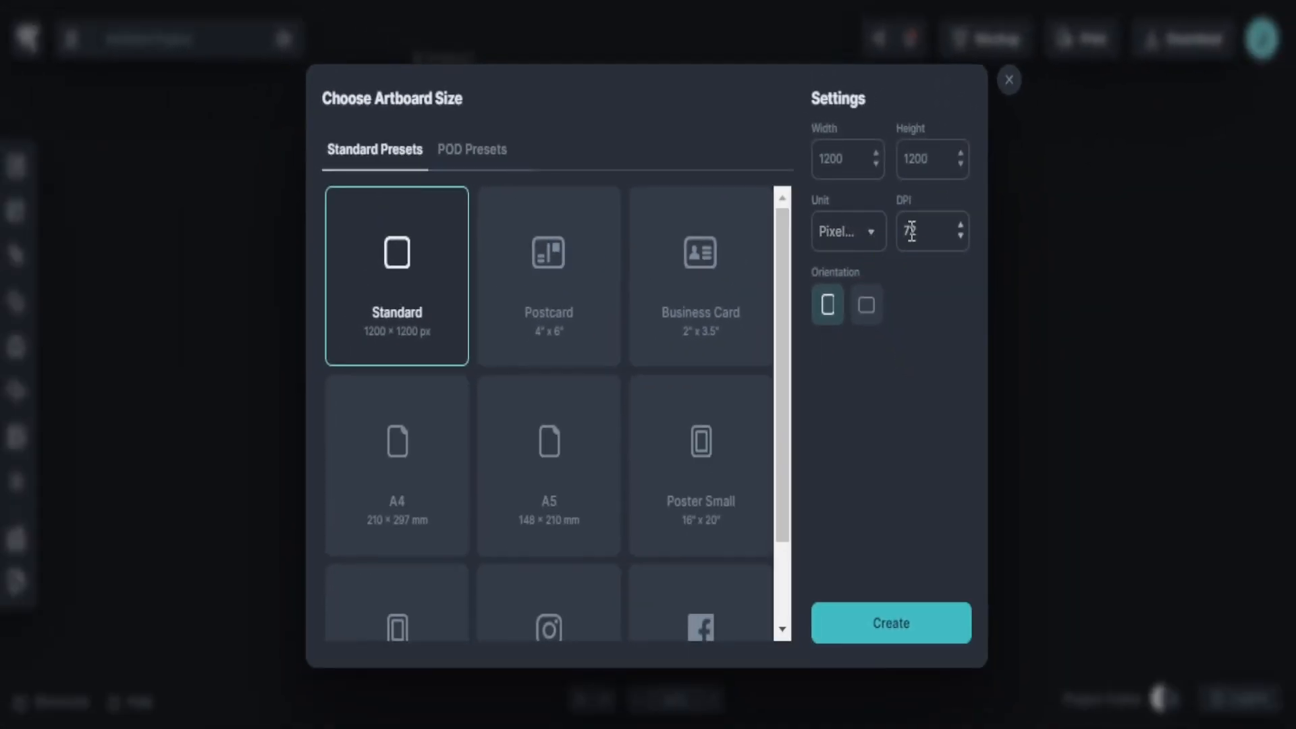
double_click(832, 159)
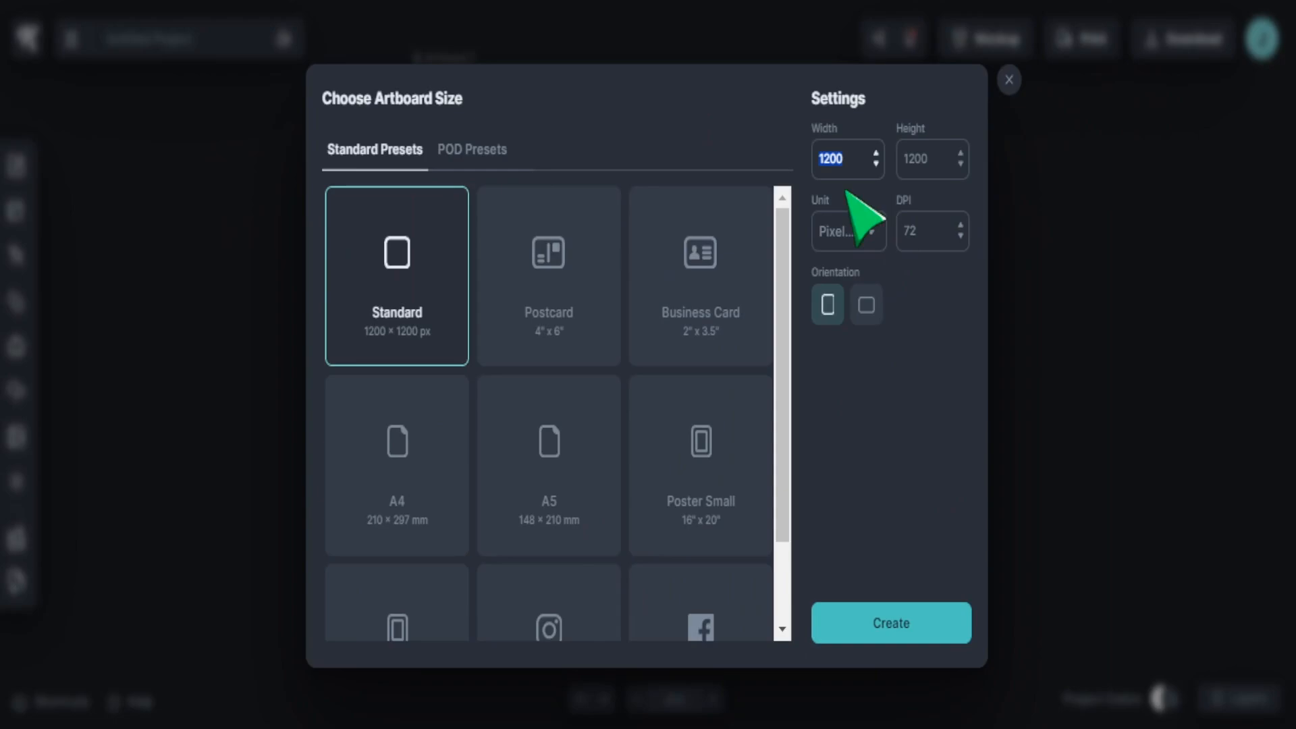
text(954)
double_click(935, 158)
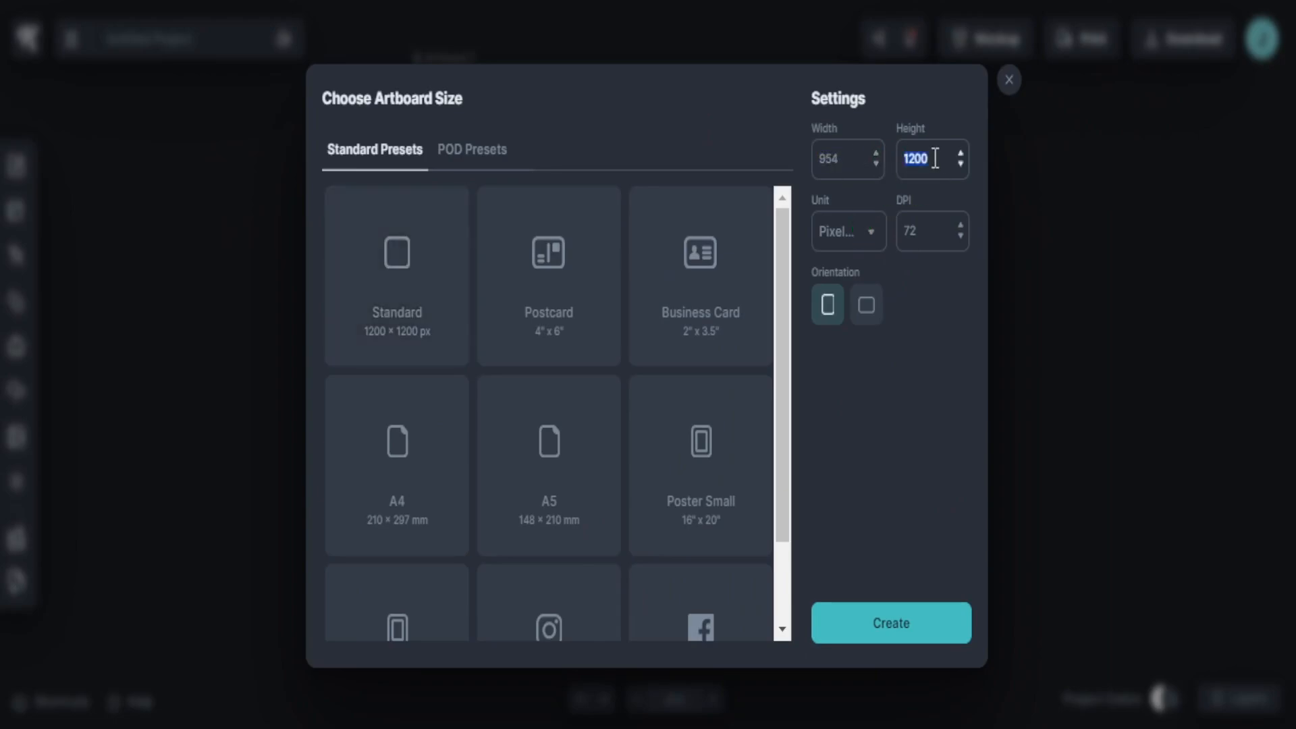
text(954)
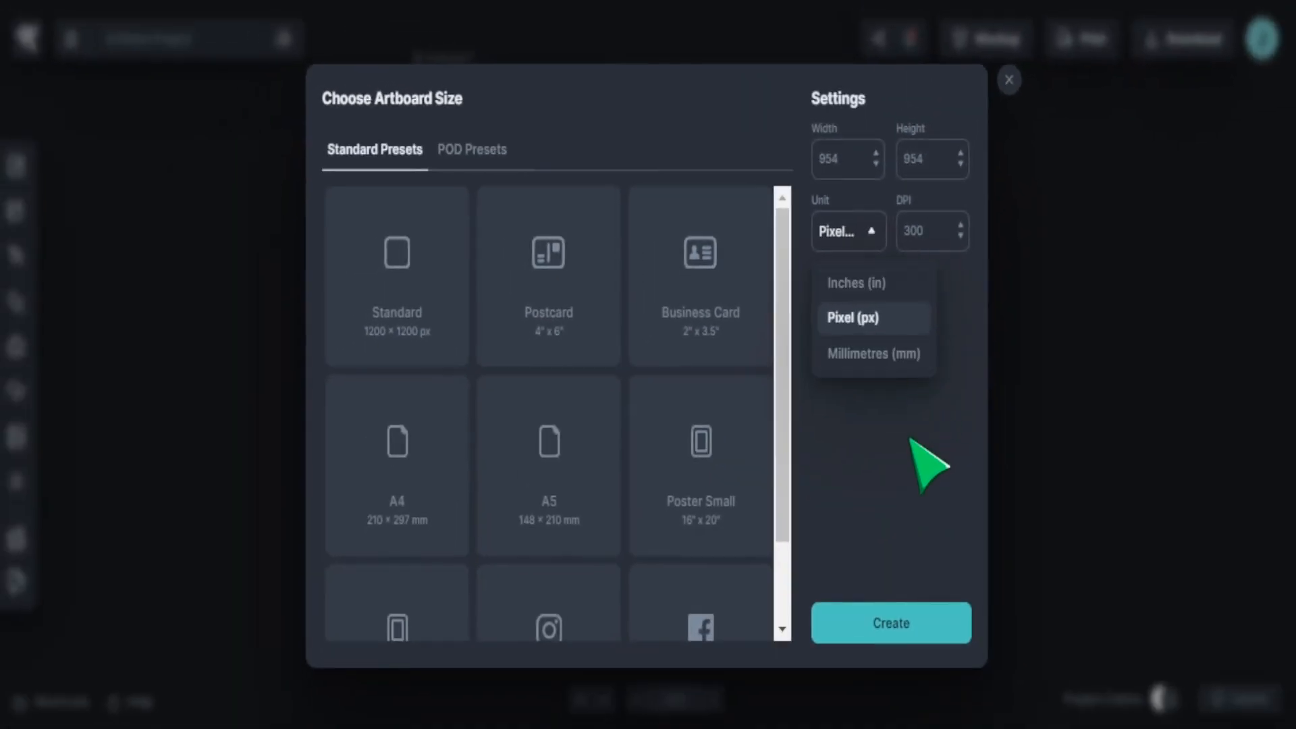
click(901, 668)
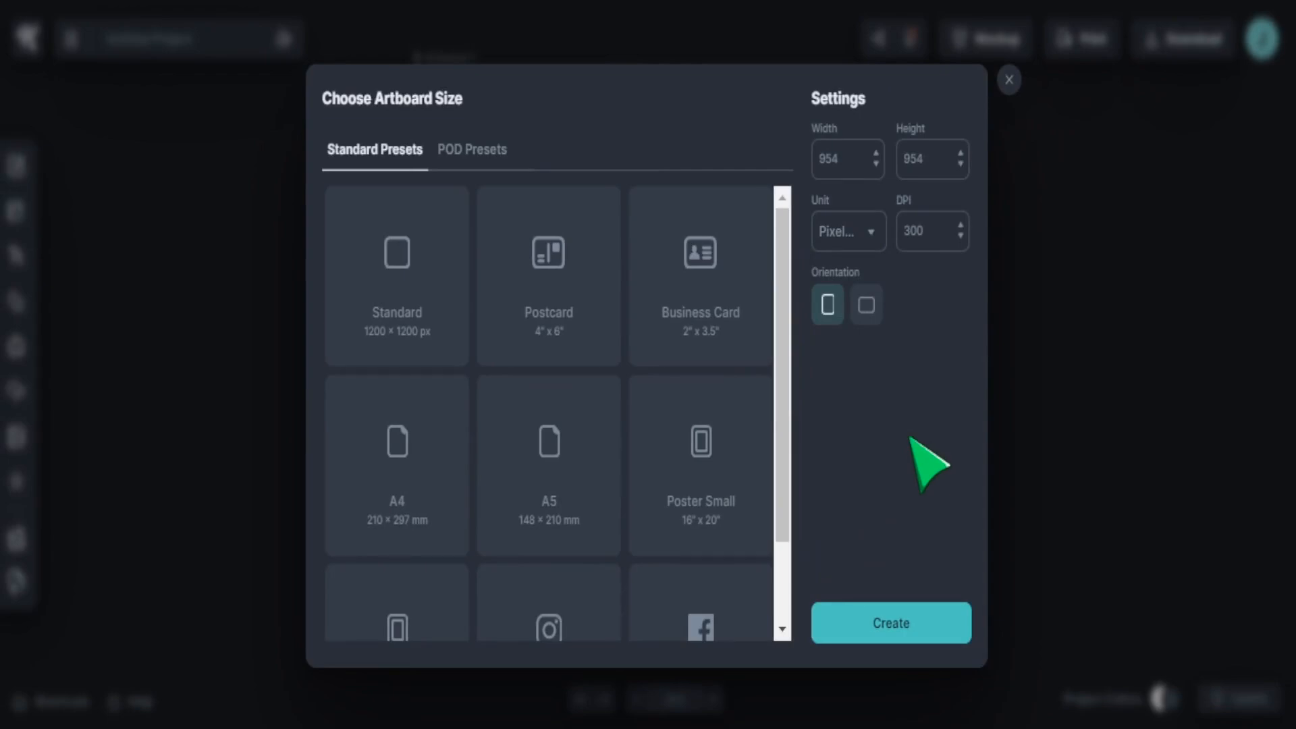
click(903, 621)
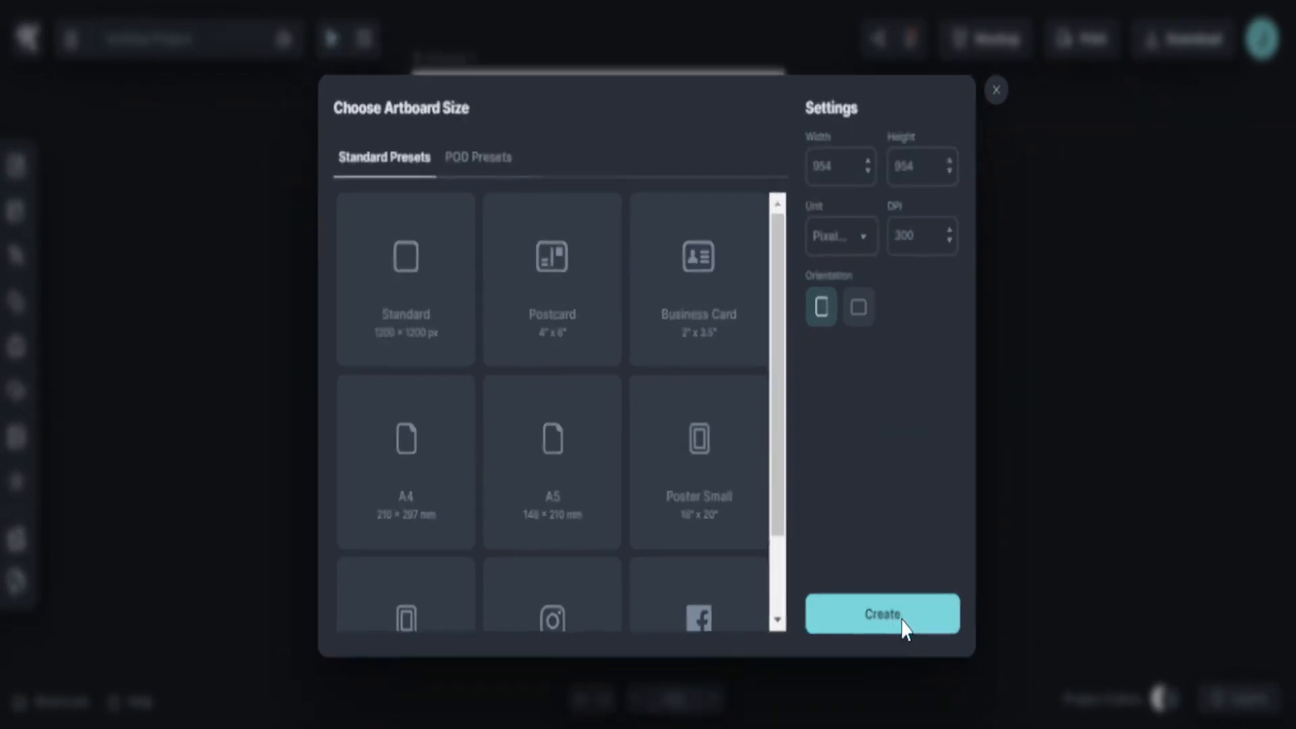
Step: Generate a Christmas-themed letter A from a pasted prompt with the AI Image Generator in Advanced mode, using 1:1 aspect ratio and Watercolor clipart style
scroll(714, 560, up, 4)
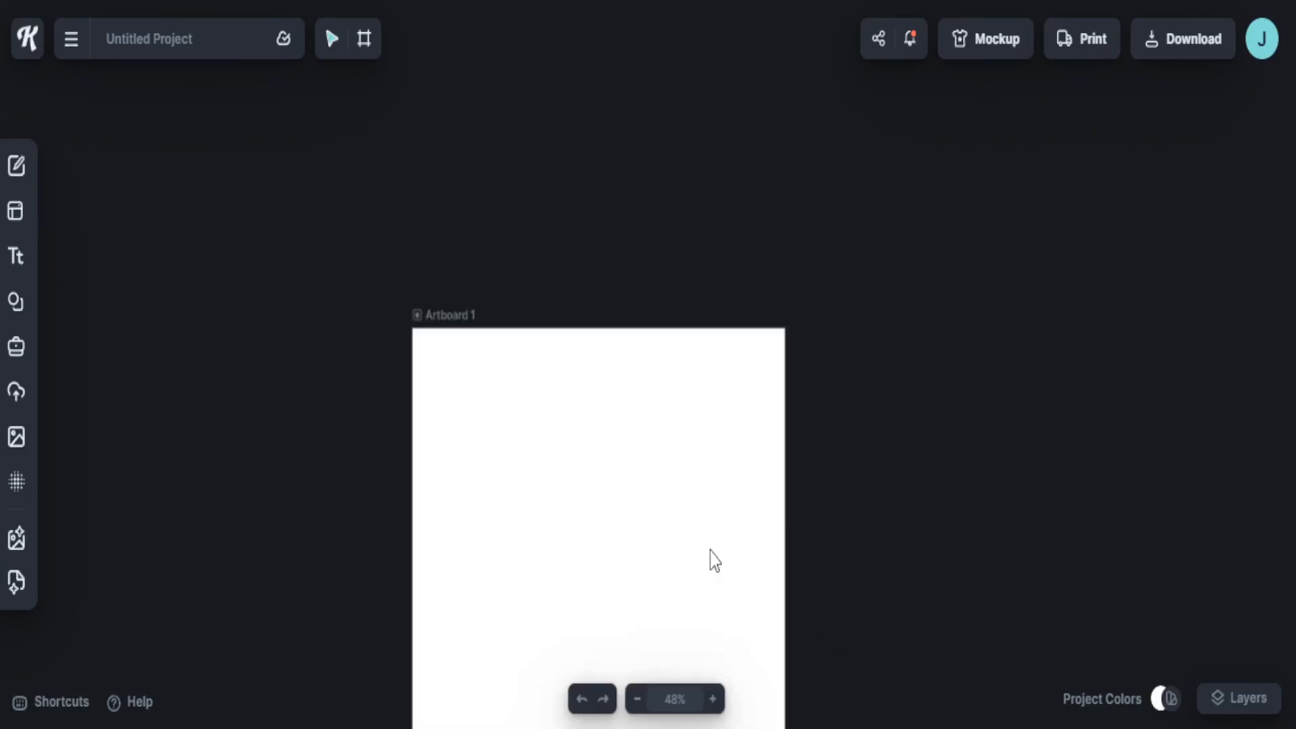
click(636, 699)
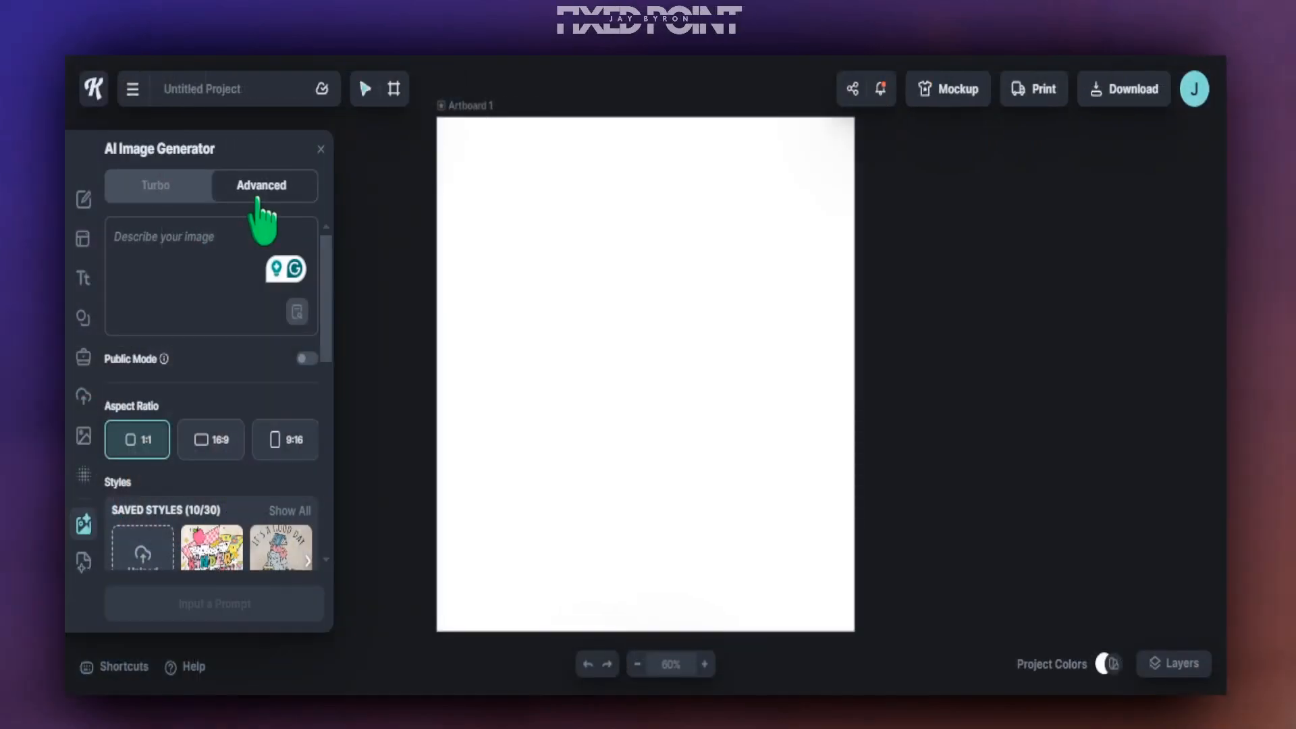
click(195, 274)
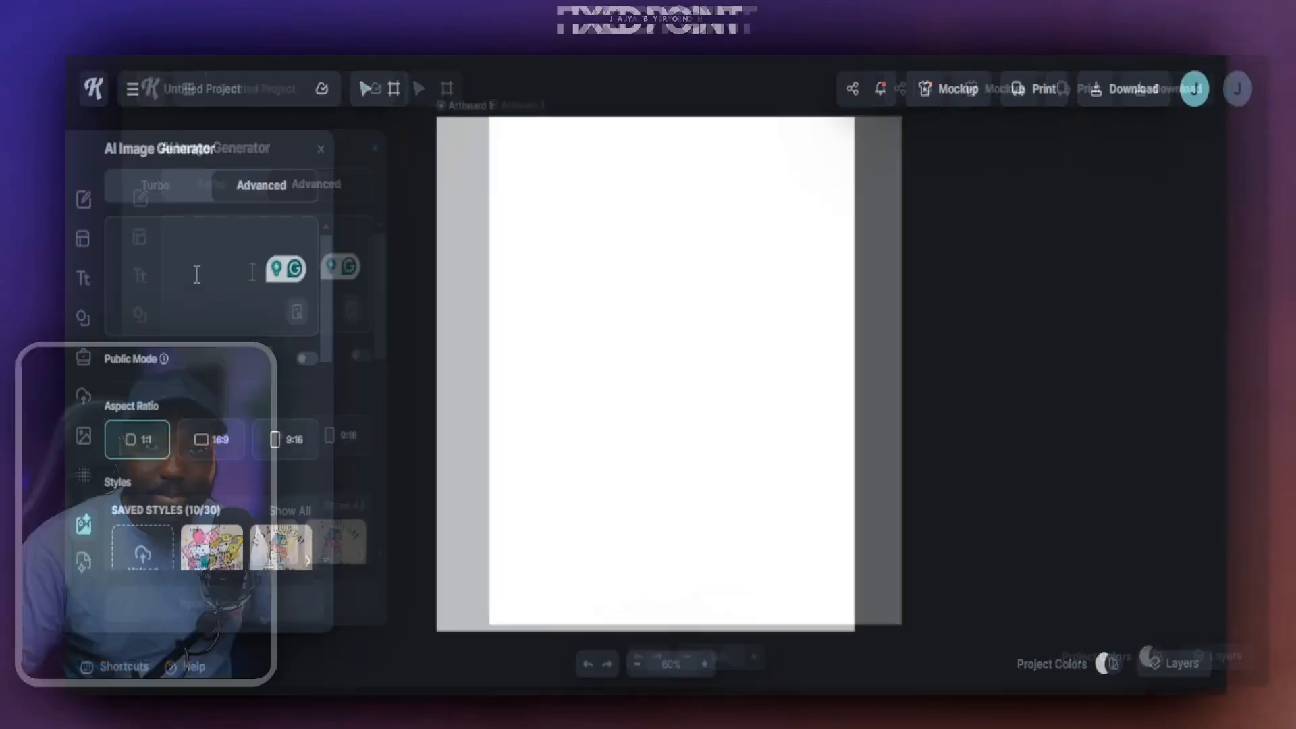
key(ctrl+v)
scroll(160, 300, up, 3)
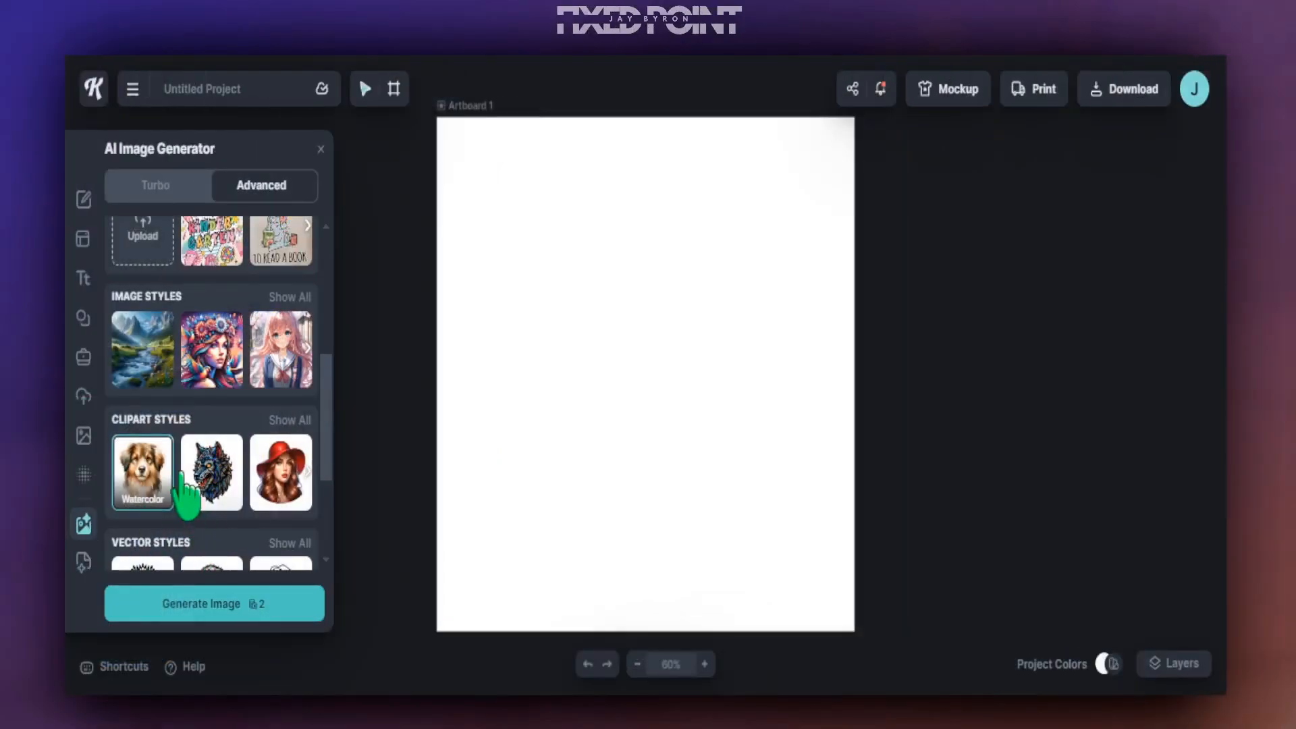
scroll(165, 378, up, 5)
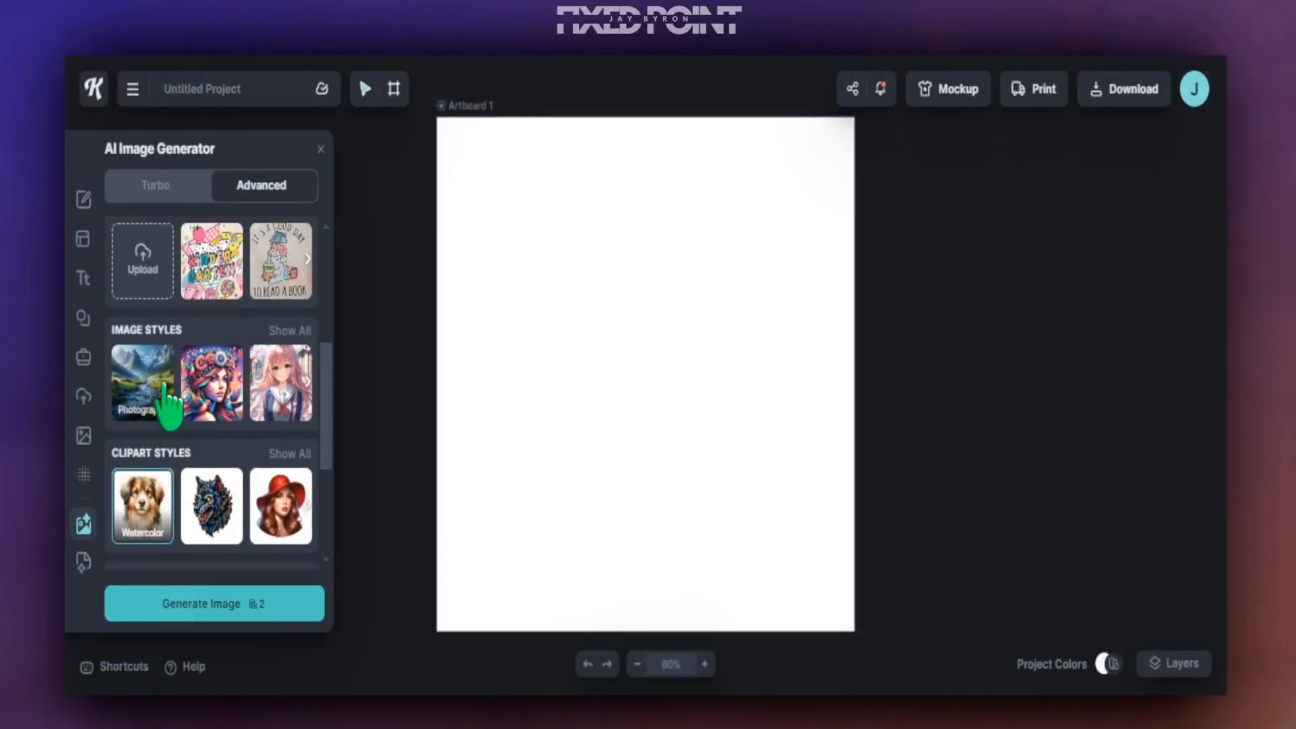
scroll(196, 404, down, 3)
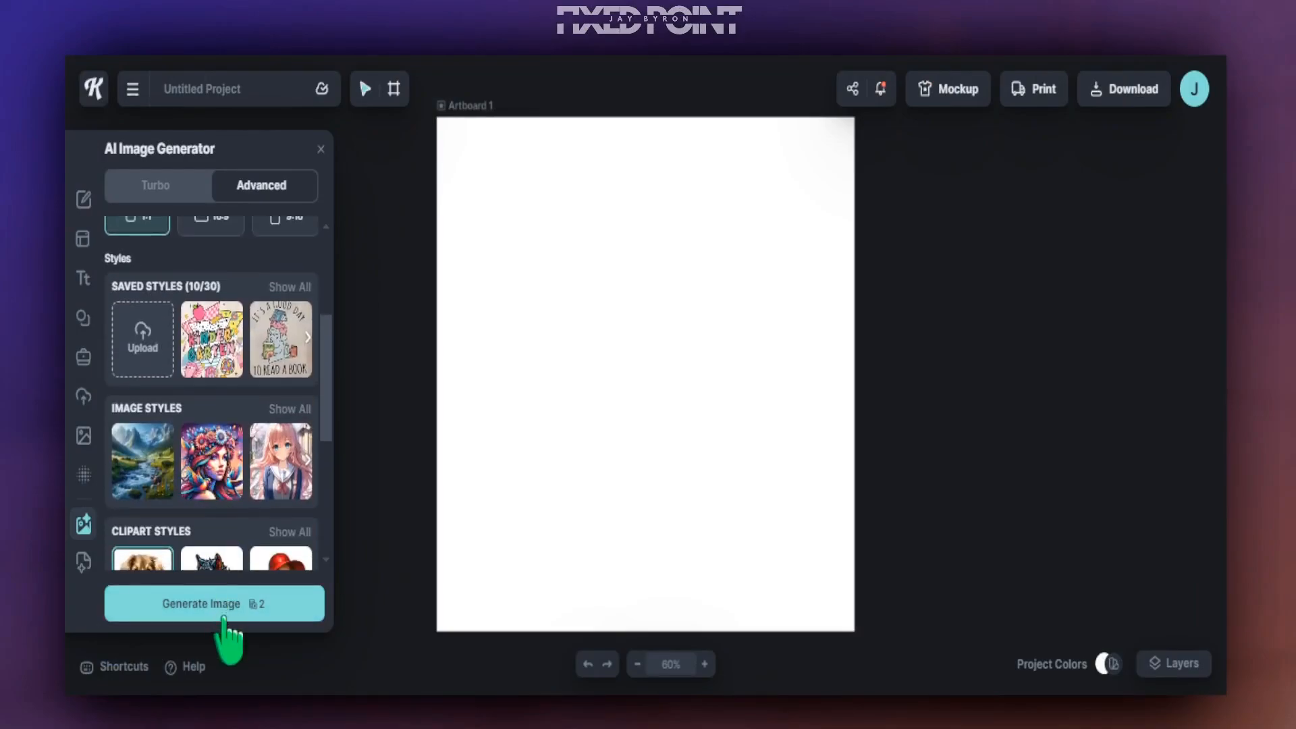
scroll(173, 529, down, 2)
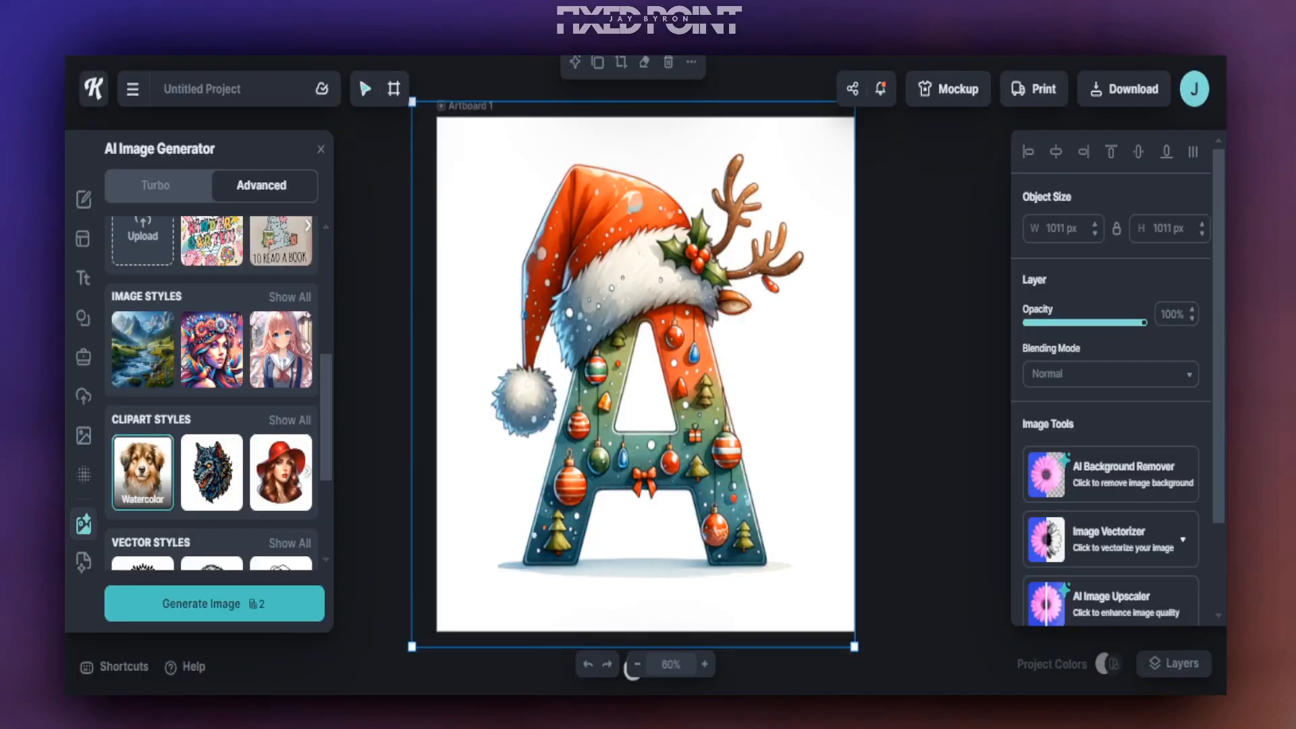
Step: Scale the generated letter A image down slightly and position it in the upper part of the artboard, leaving space below it
drag(704, 452, 714, 453)
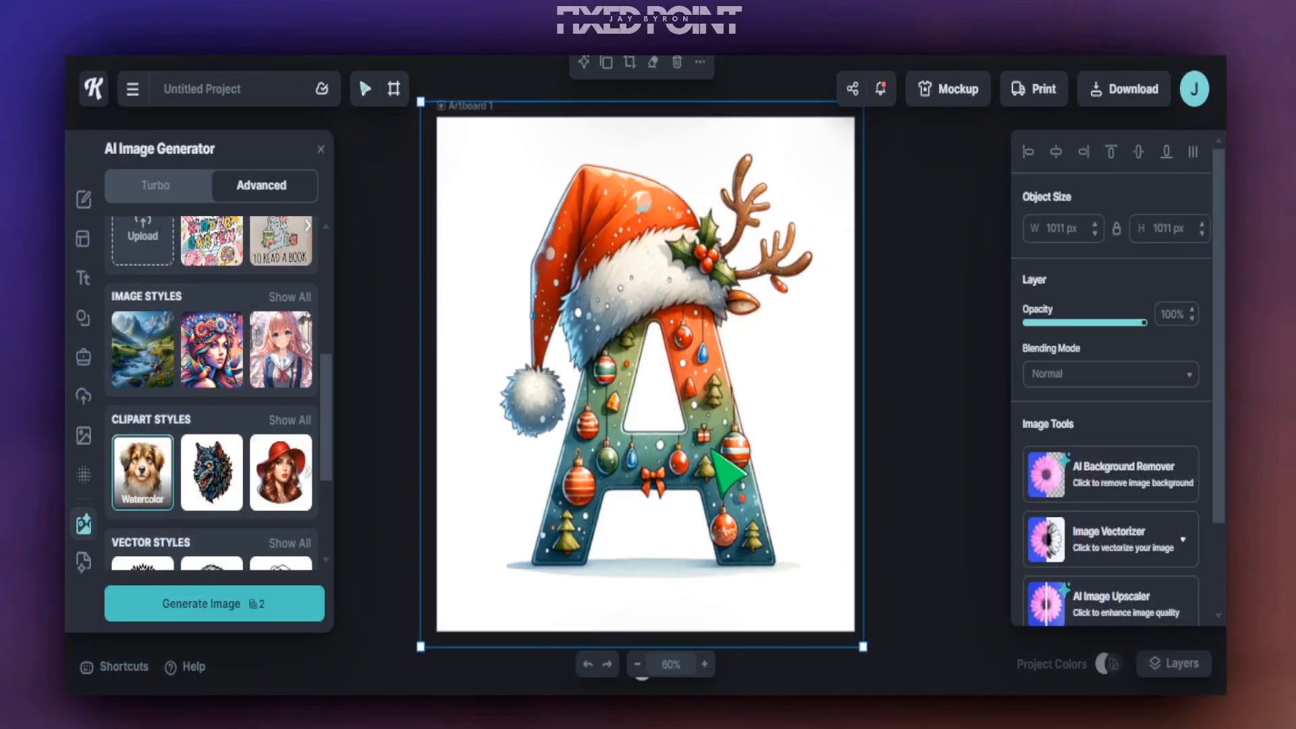
drag(726, 472, 679, 434)
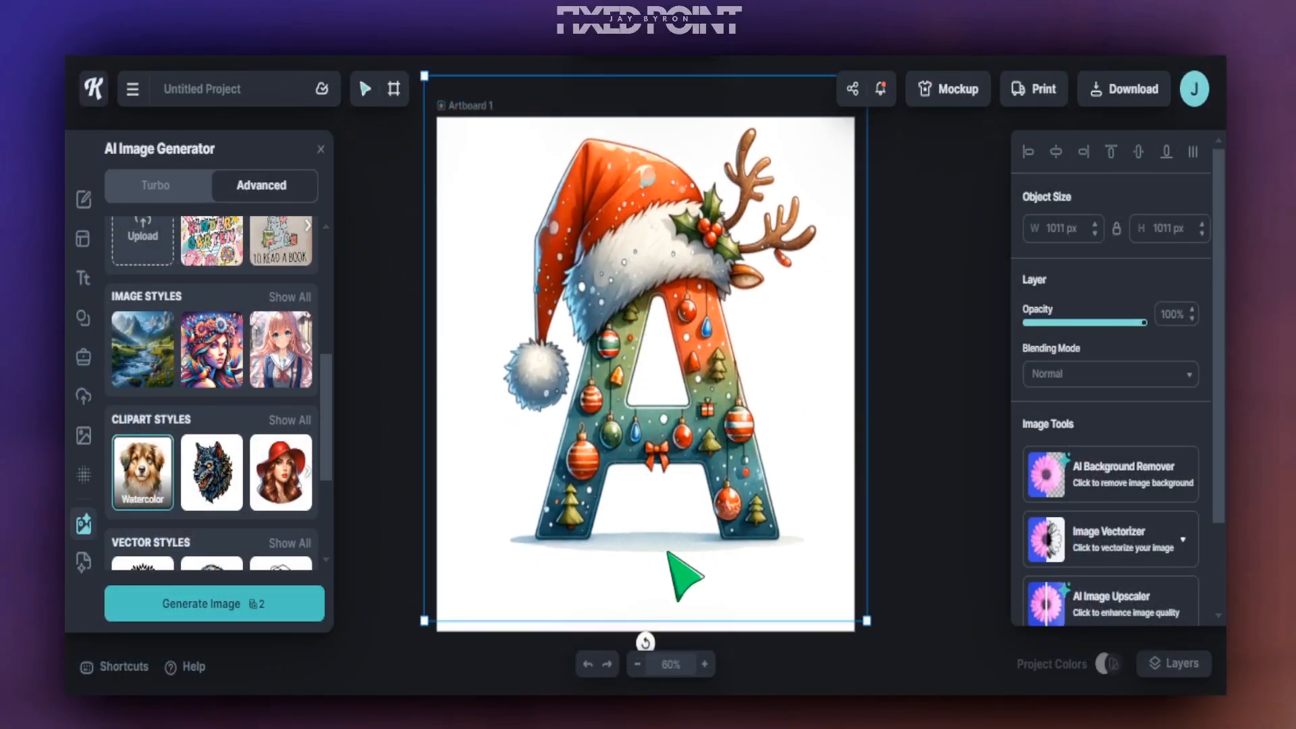
drag(867, 621, 847, 607)
drag(736, 471, 679, 573)
click(598, 598)
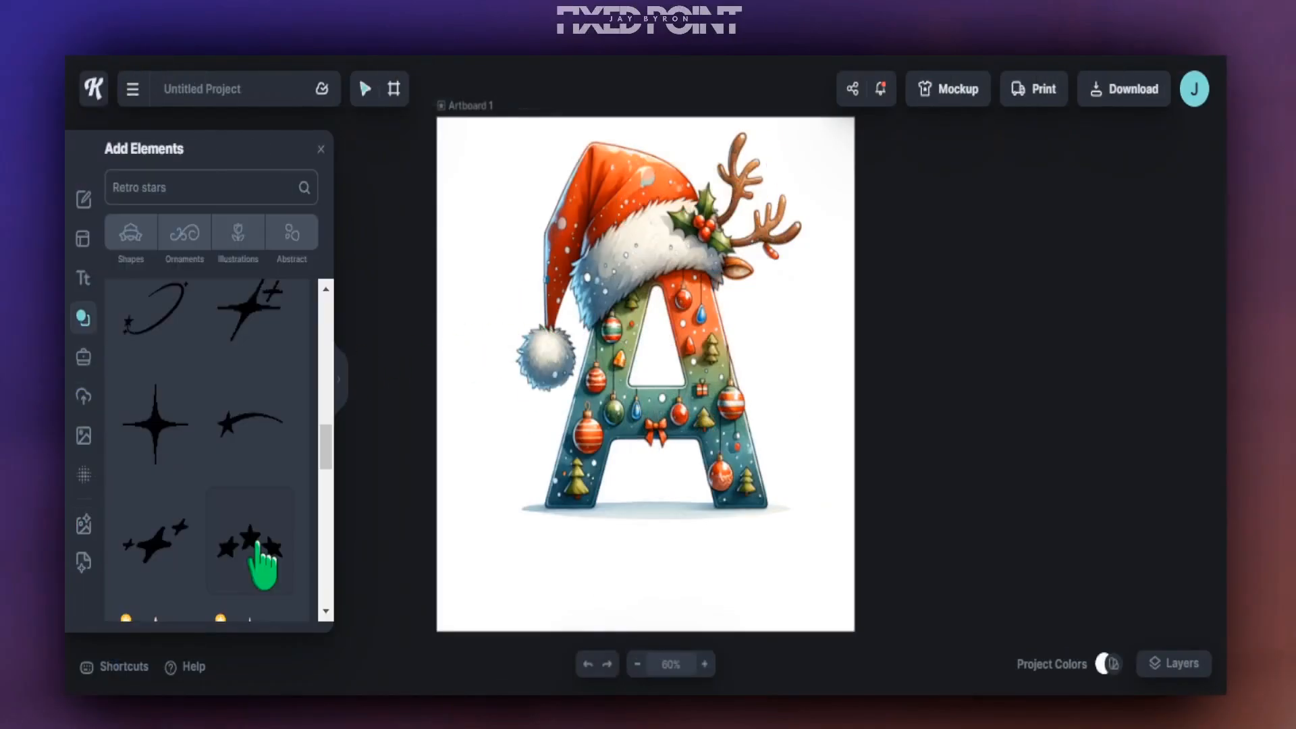
Step: Add the black four-point star from the Retro stars elements and place it beside the letter A's lower left leg
scroll(262, 564, up, 2)
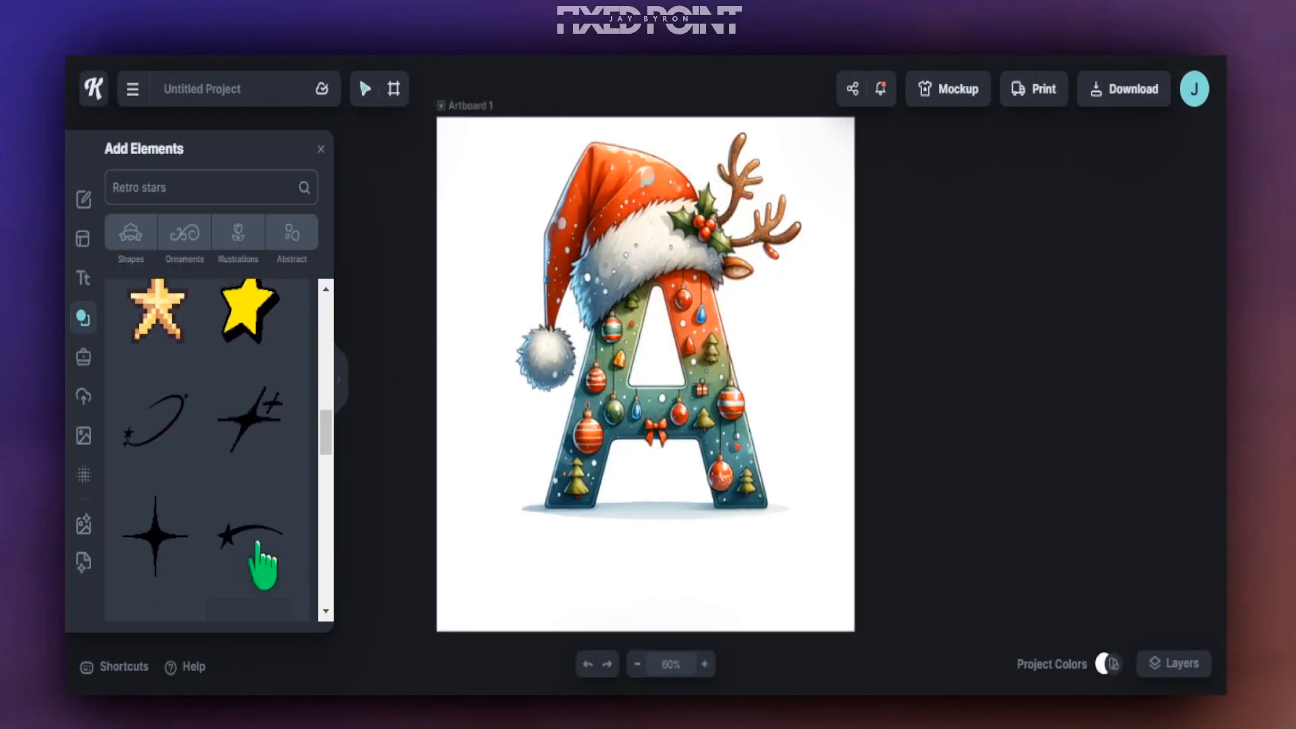
click(155, 536)
mouse_move(540, 439)
mouse_down()
mouse_move(618, 578)
mouse_move(496, 413)
mouse_move(528, 444)
mouse_up()
Step: Recolor the four-point star to bright yellow, hex FFEB09
click(1029, 392)
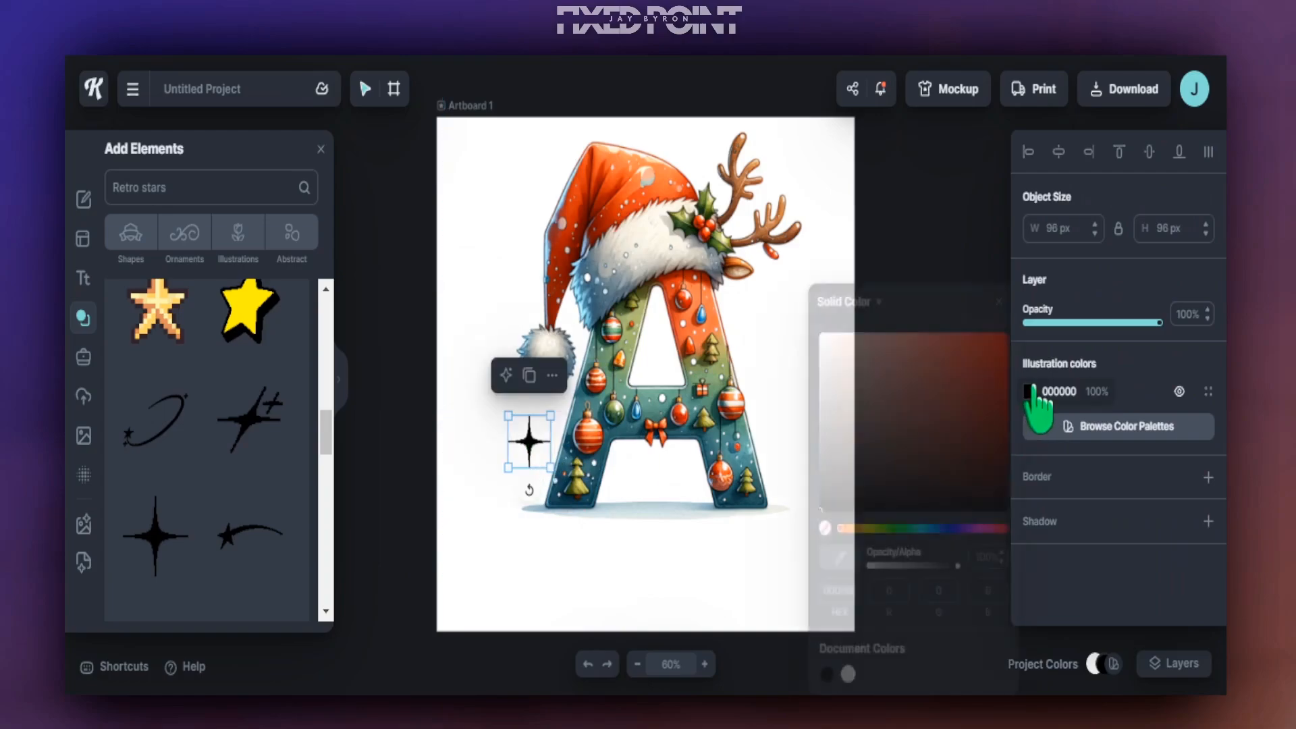
click(857, 528)
drag(850, 482, 1004, 335)
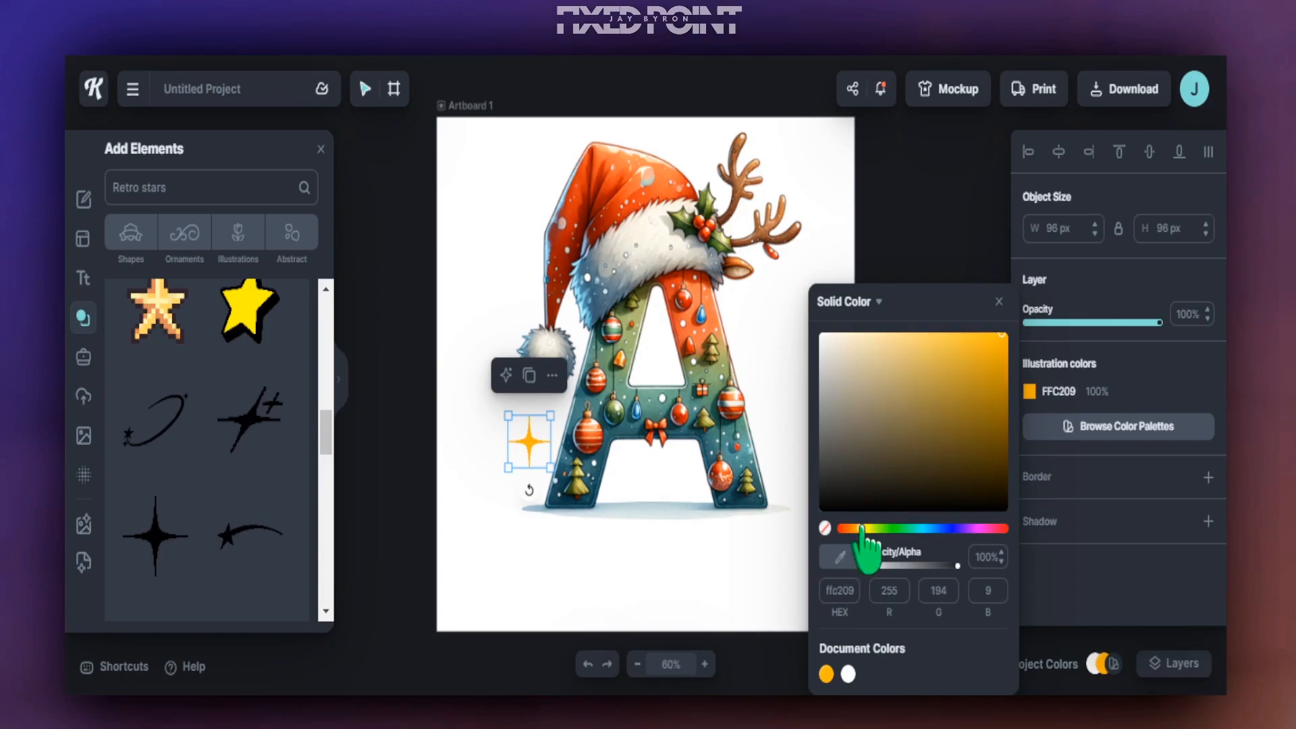
drag(861, 528, 871, 529)
click(569, 520)
Step: Duplicate the yellow star and spread five stars around the letter: two on each side and one between its legs
click(529, 444)
drag(530, 447, 507, 209)
key(ctrl+v)
key(ctrl+v)
key(ctrl+v)
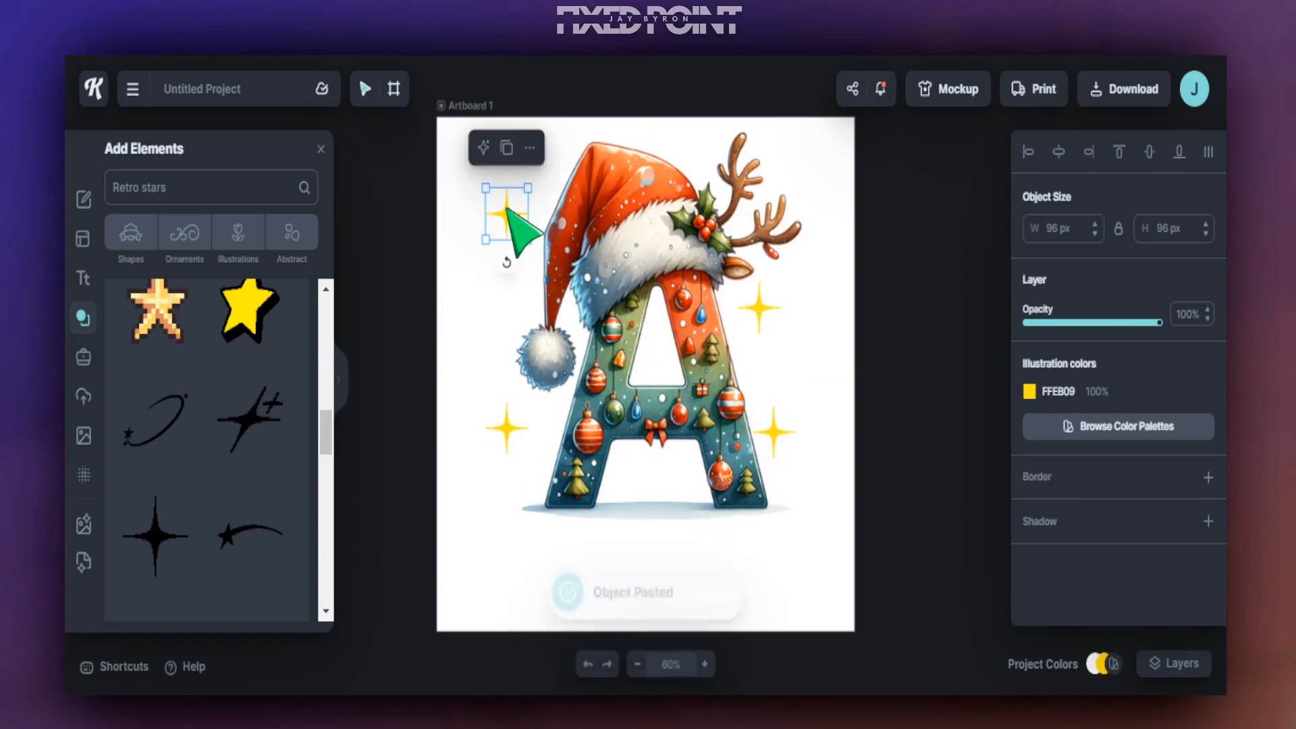
key(ctrl+v)
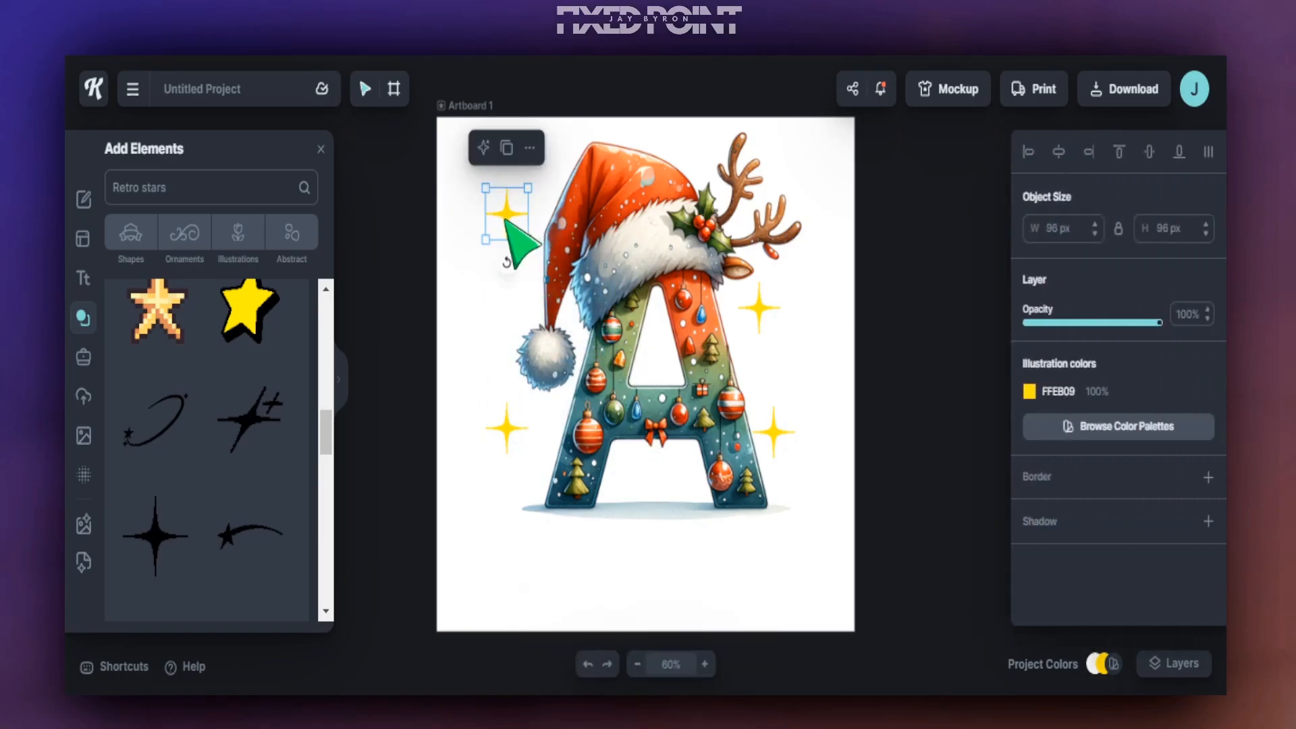
key(ctrl+v)
drag(505, 218, 650, 548)
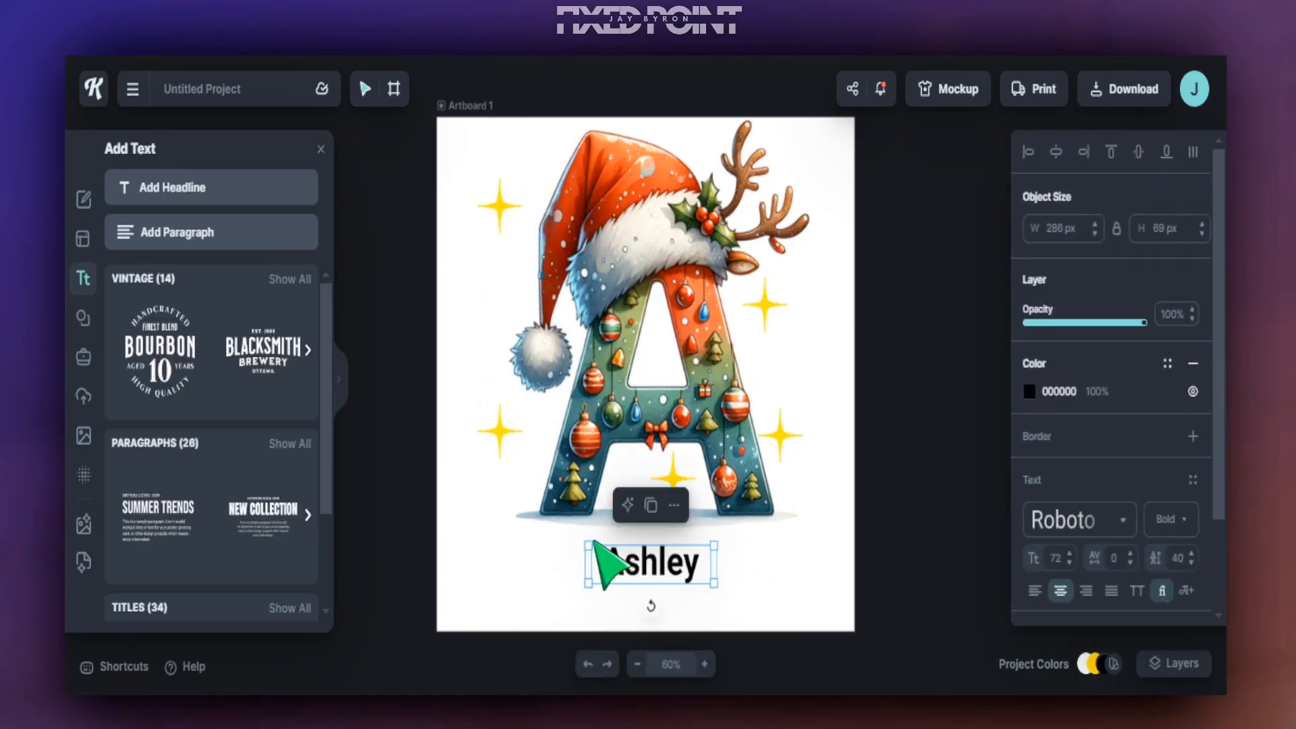
Step: Enlarge the name text below the letter to font size 139, centre it, and set its typeface to Sunny Drop
drag(598, 550, 457, 532)
drag(658, 579, 698, 587)
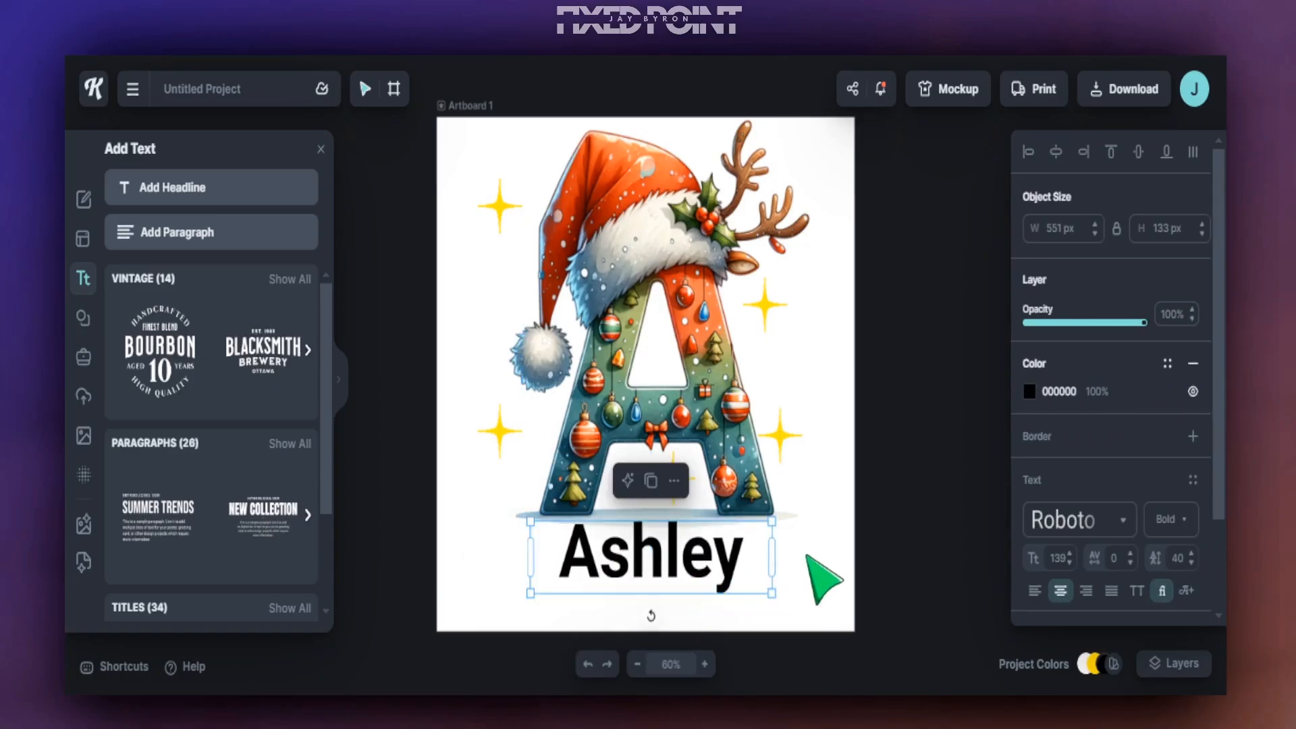
click(1123, 521)
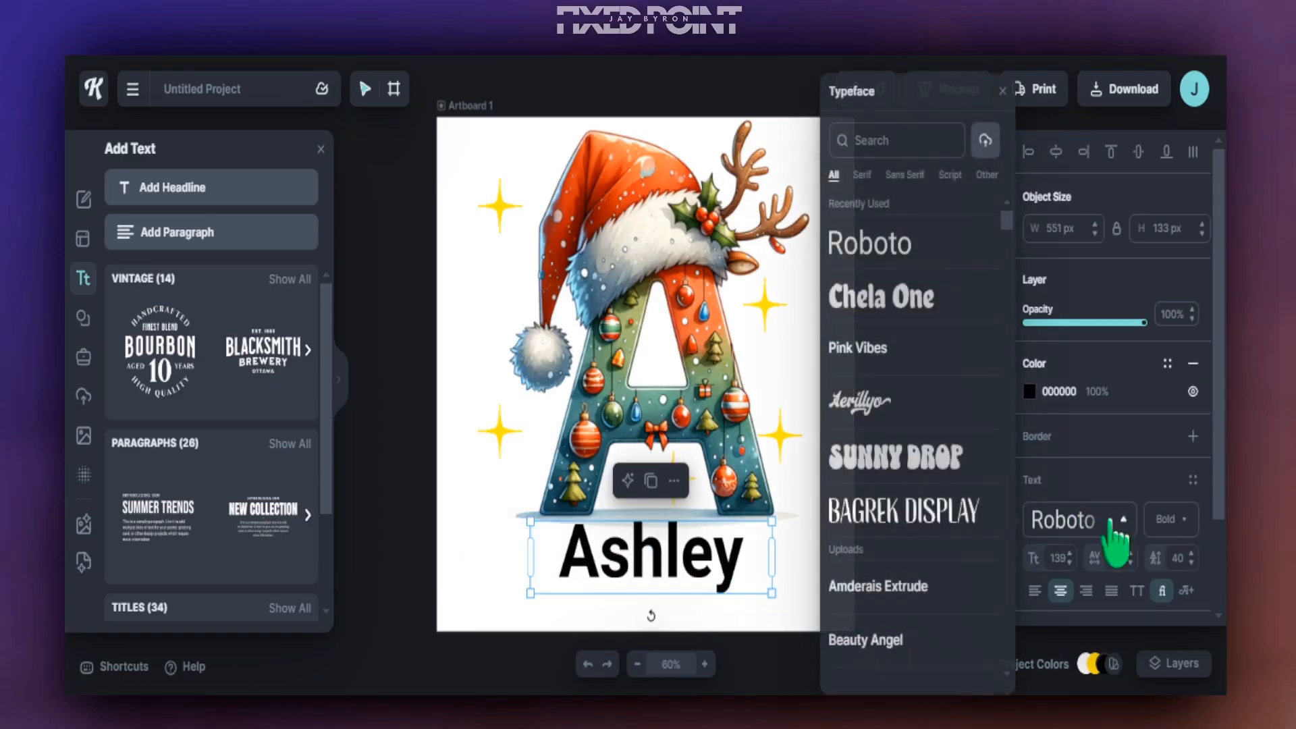
click(885, 466)
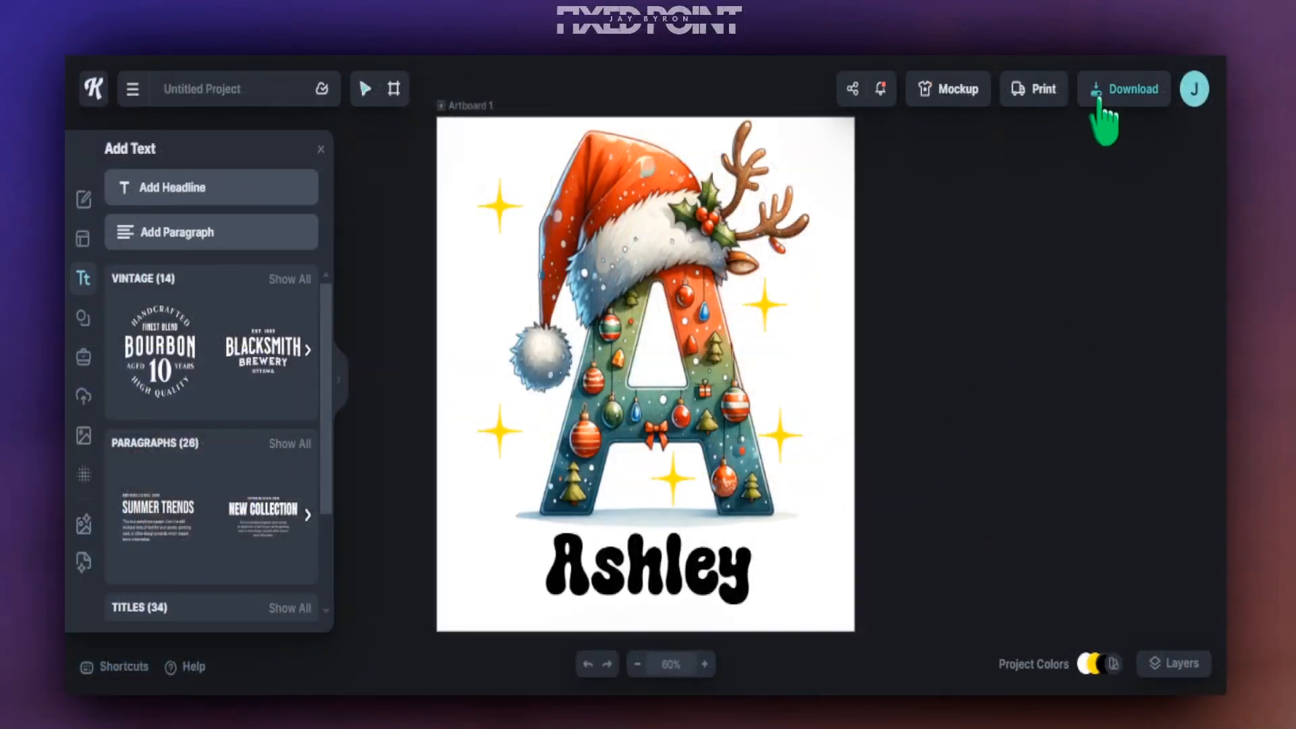
Step: Download the design as a 954 × 954 px PNG at 300 DPI with Remove Background and Optimize Quality enabled
click(1120, 90)
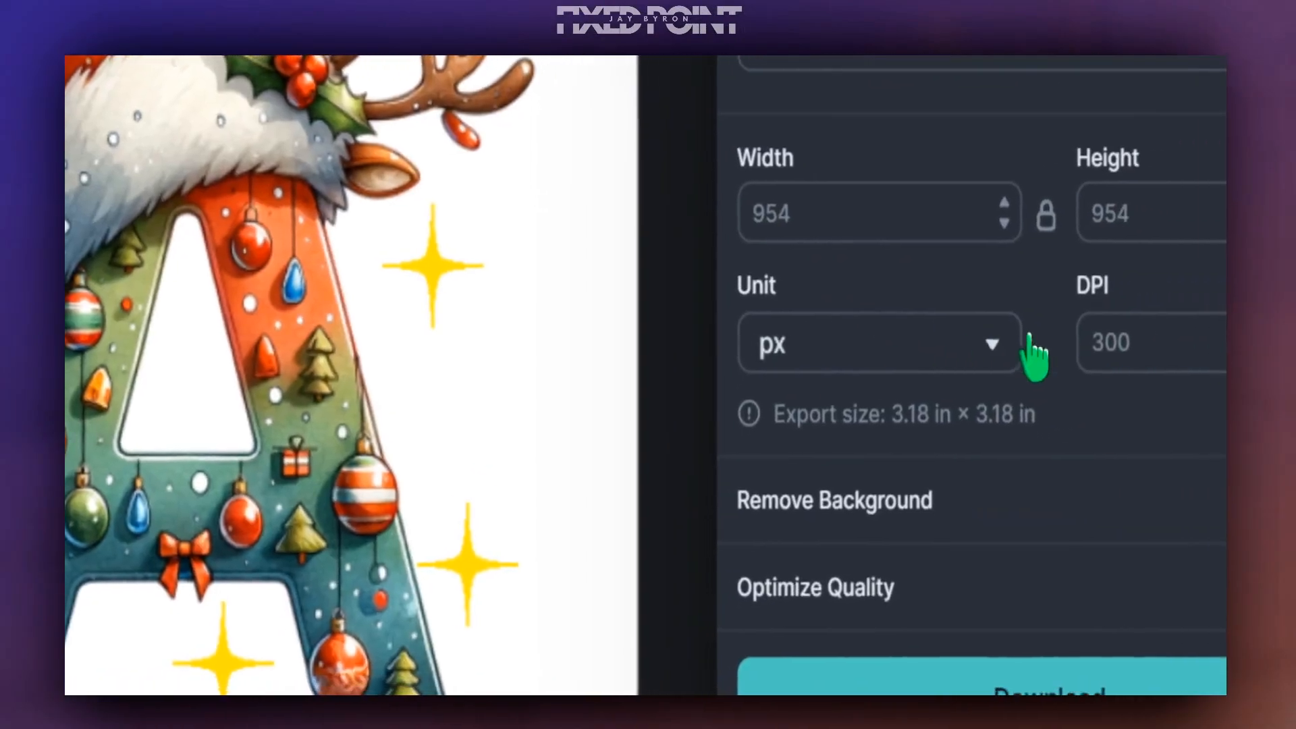
click(1122, 337)
click(1159, 408)
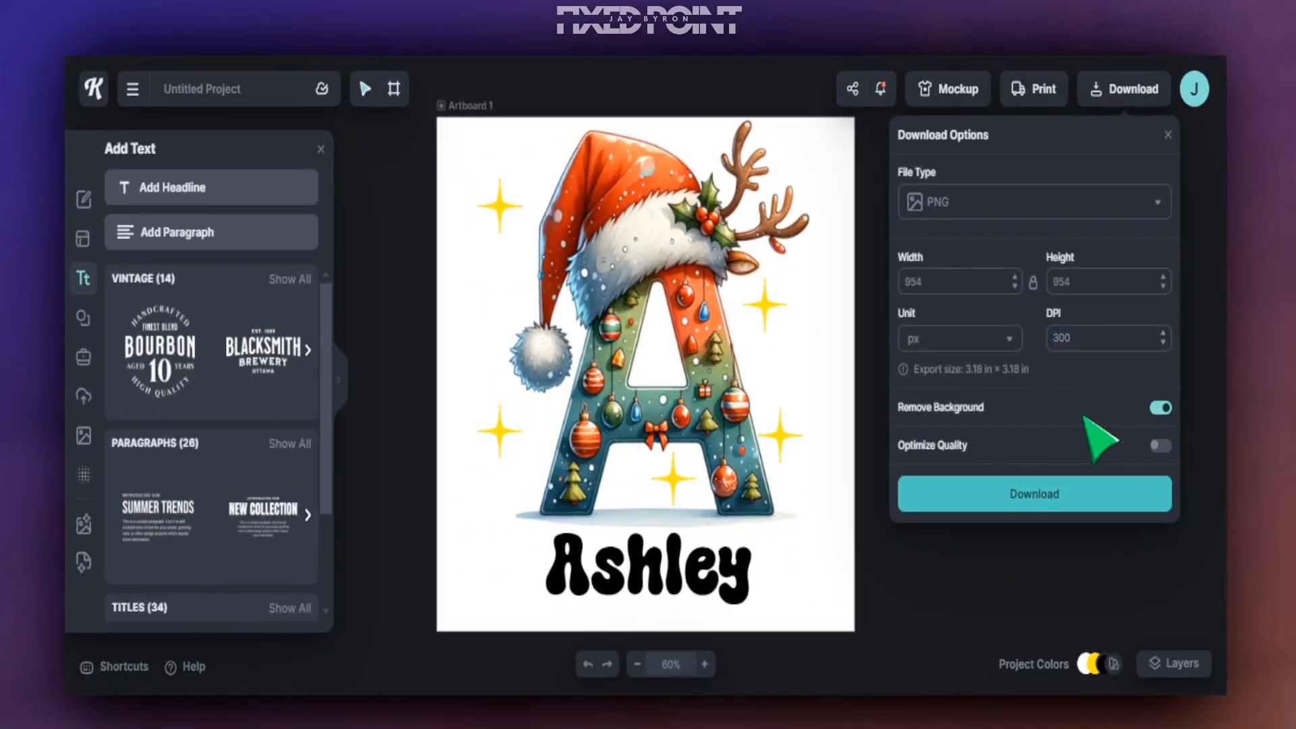
click(1160, 446)
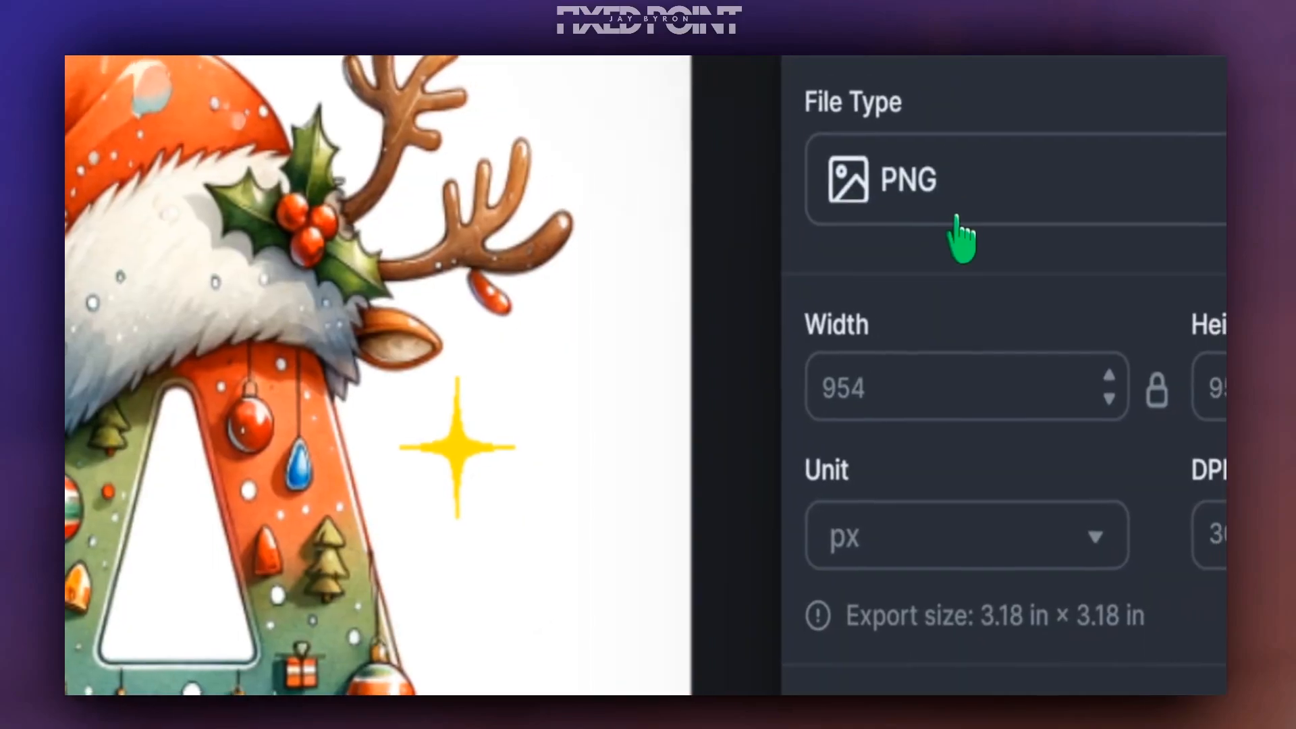
click(955, 206)
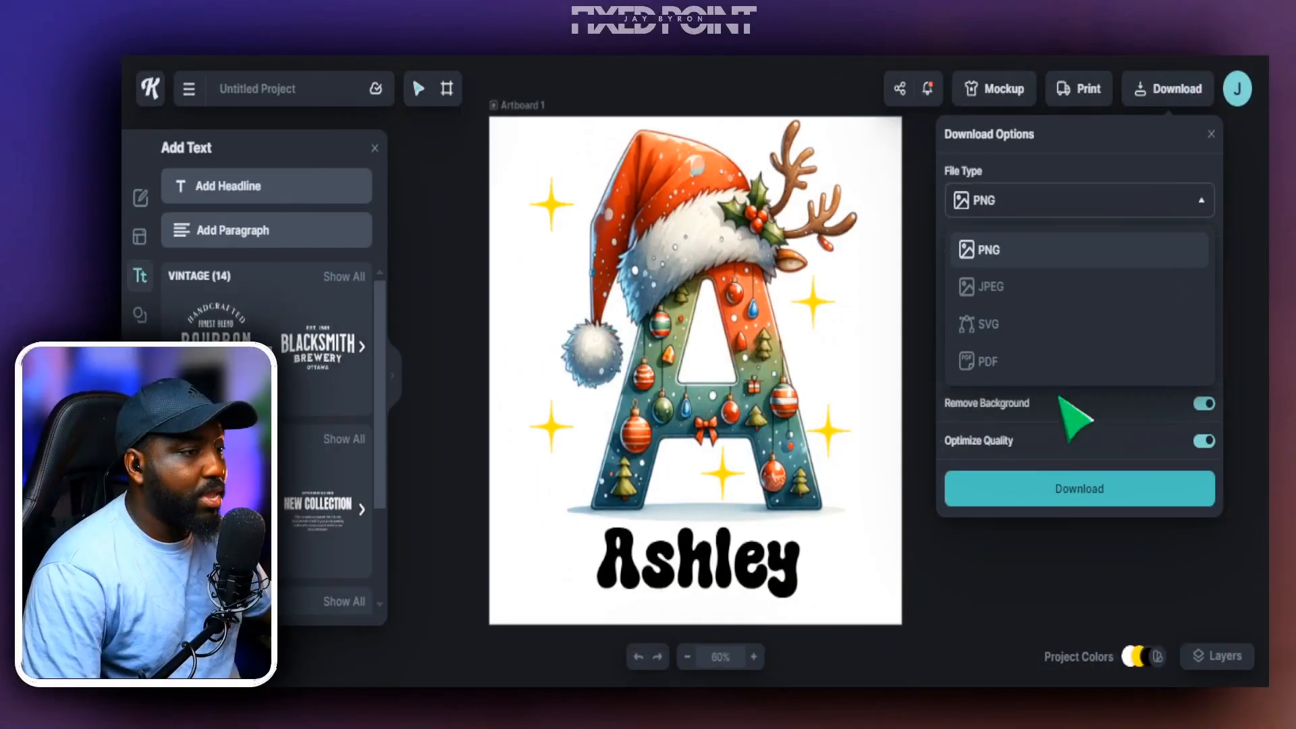
click(1016, 519)
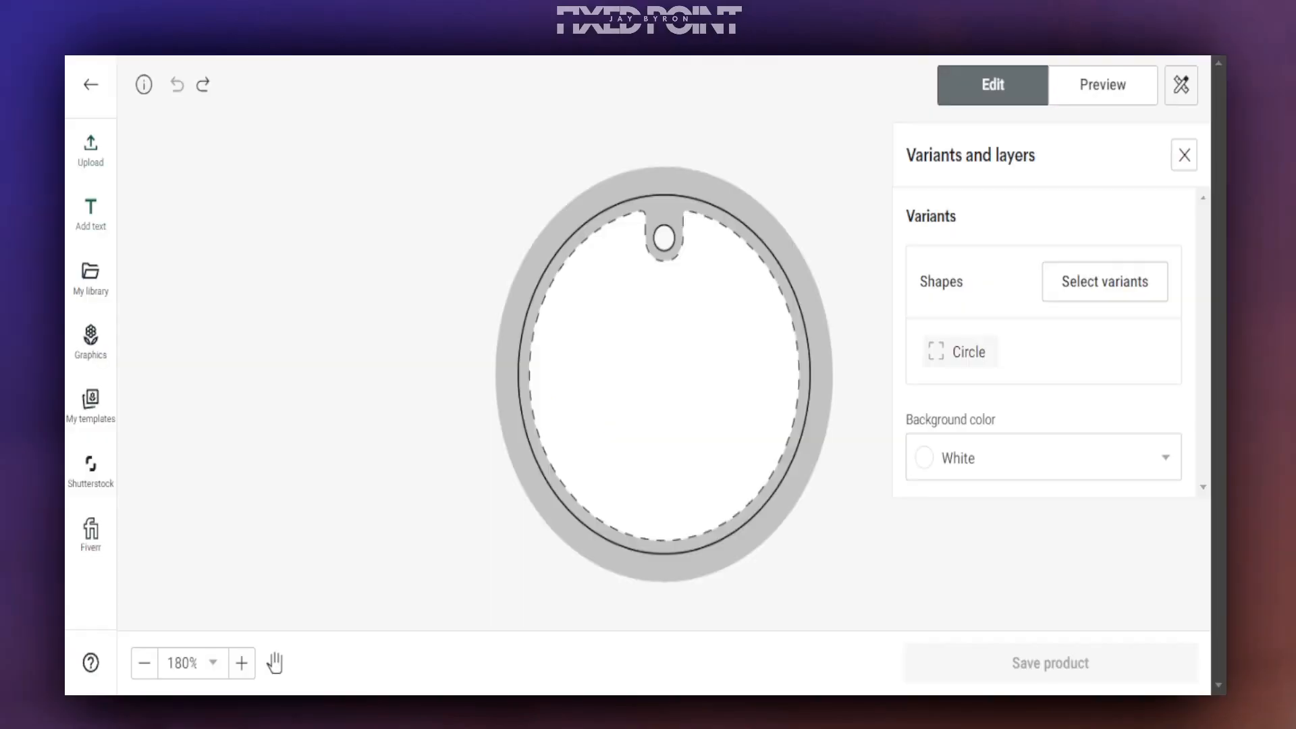
Step: In Printify's product editor, upload Untitled Project.png onto the circle ornament
click(92, 152)
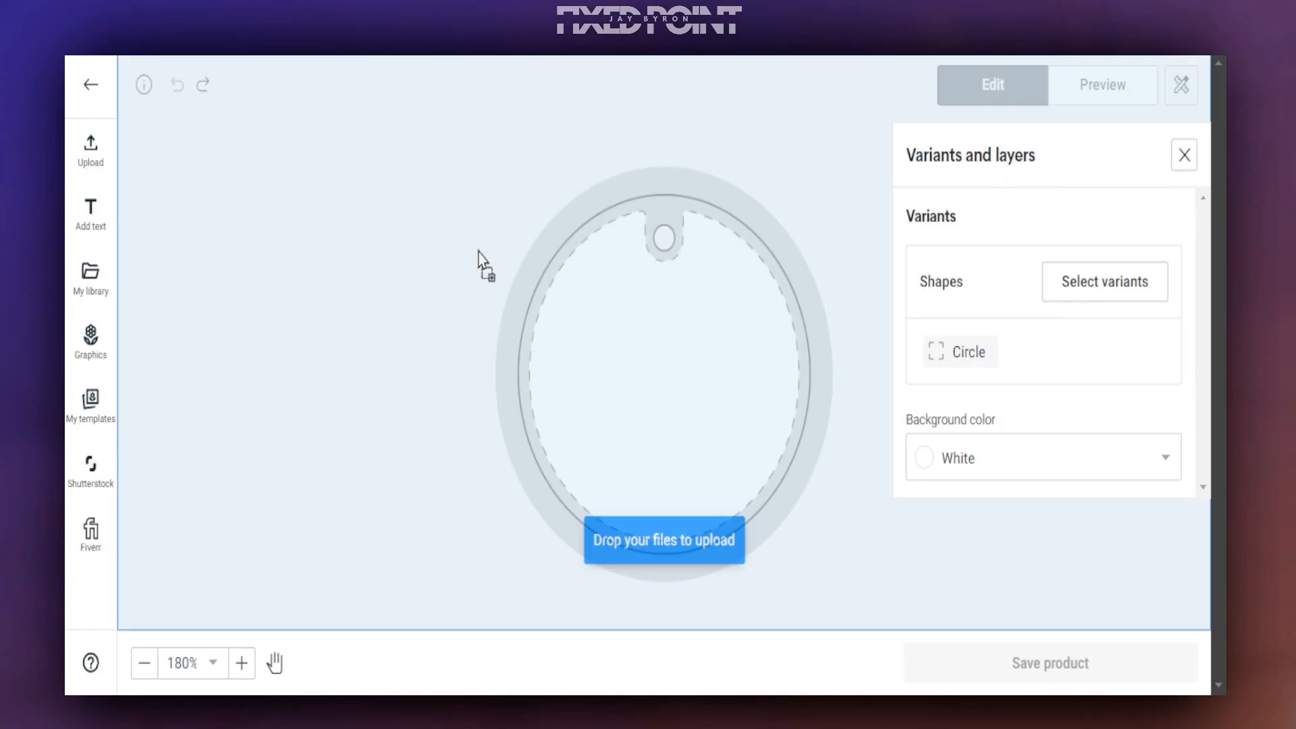
drag(448, 254, 607, 384)
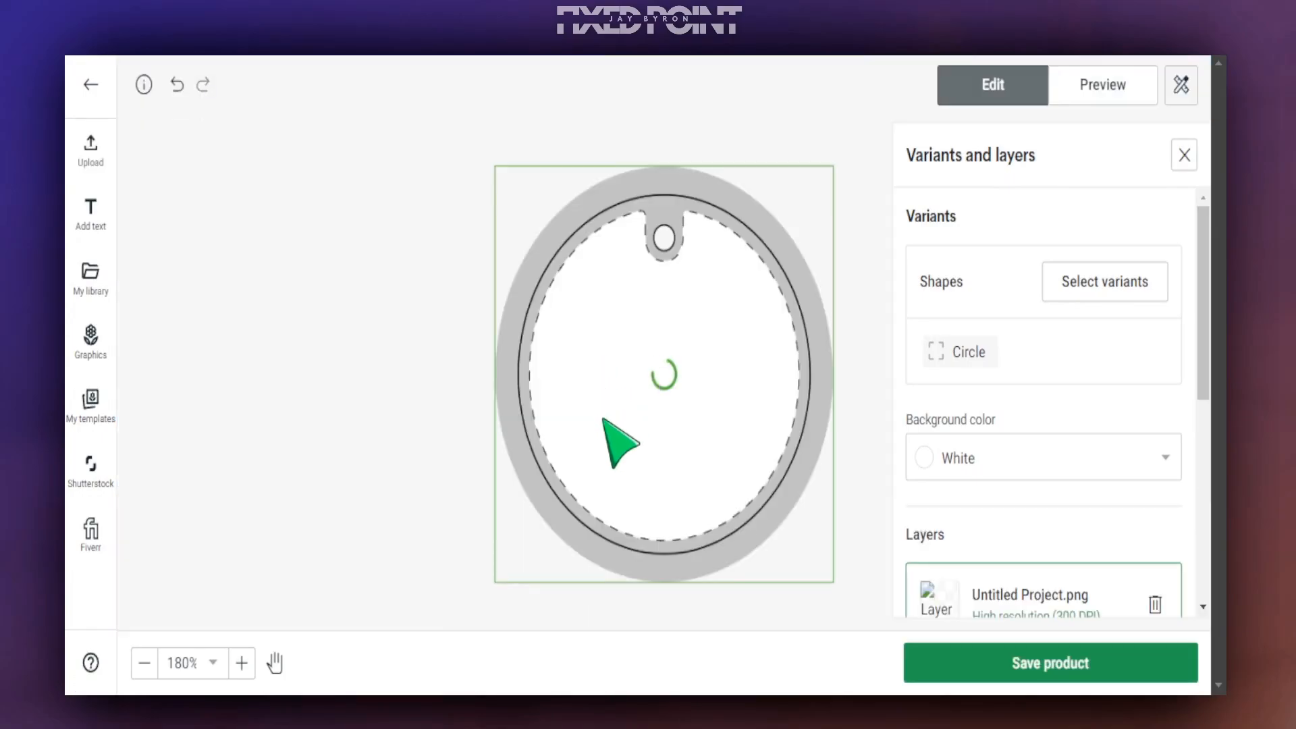
scroll(1053, 445, down, 4)
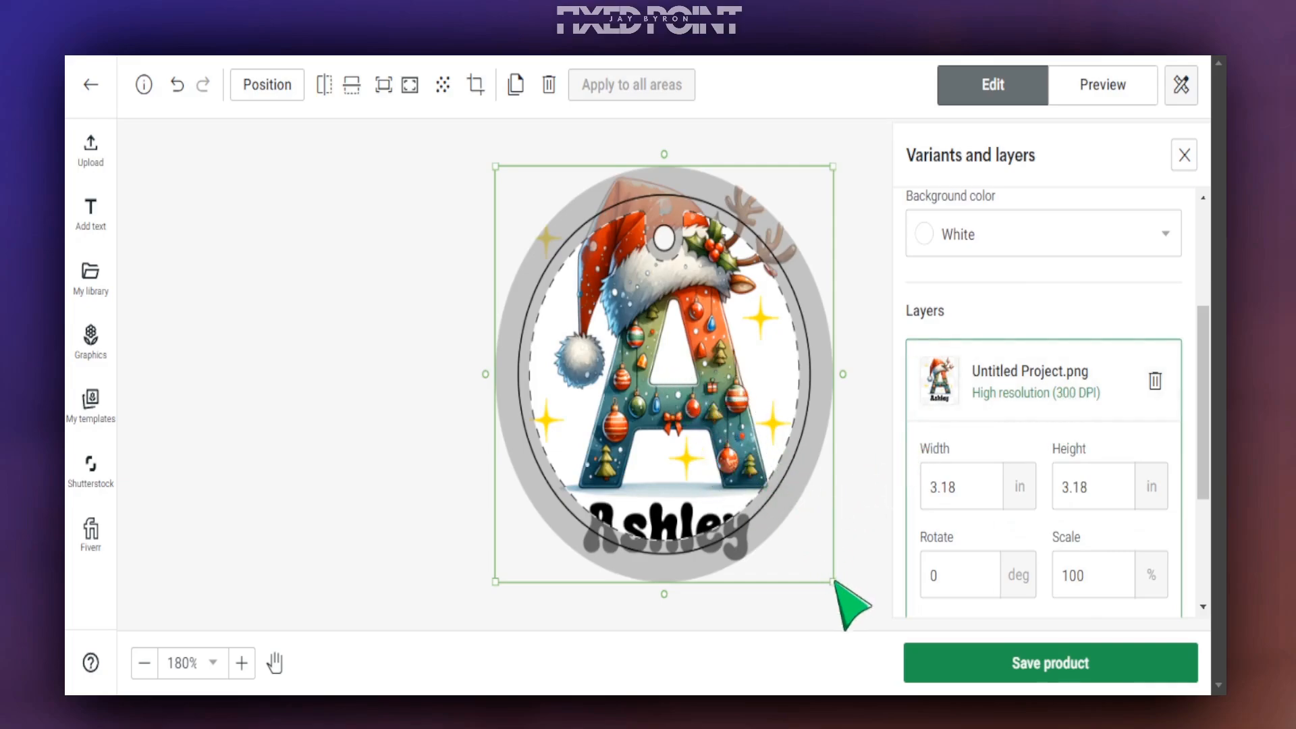
Step: Scale the artwork down to about 2.11 × 2.11 in and centre it inside the ornament's safe area below the hanging hole
drag(834, 582, 712, 405)
drag(641, 364, 719, 452)
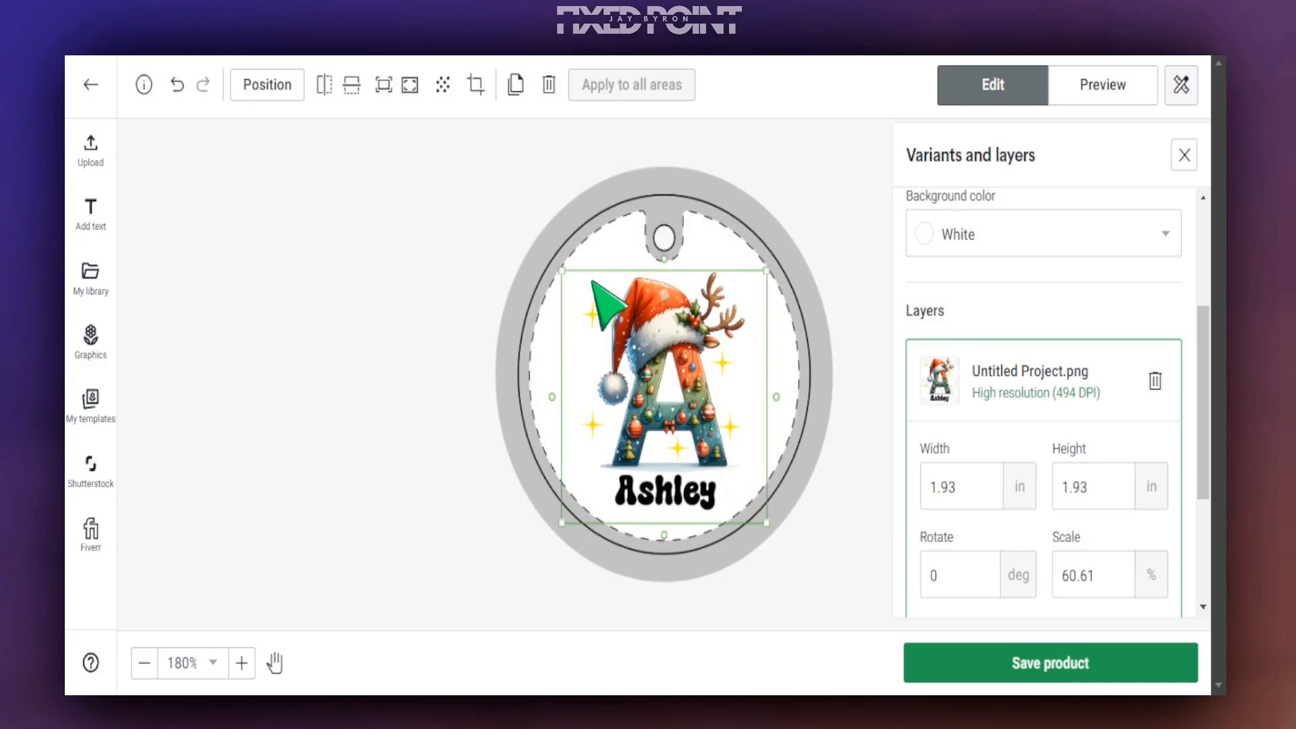
drag(563, 271, 521, 214)
drag(636, 325, 666, 328)
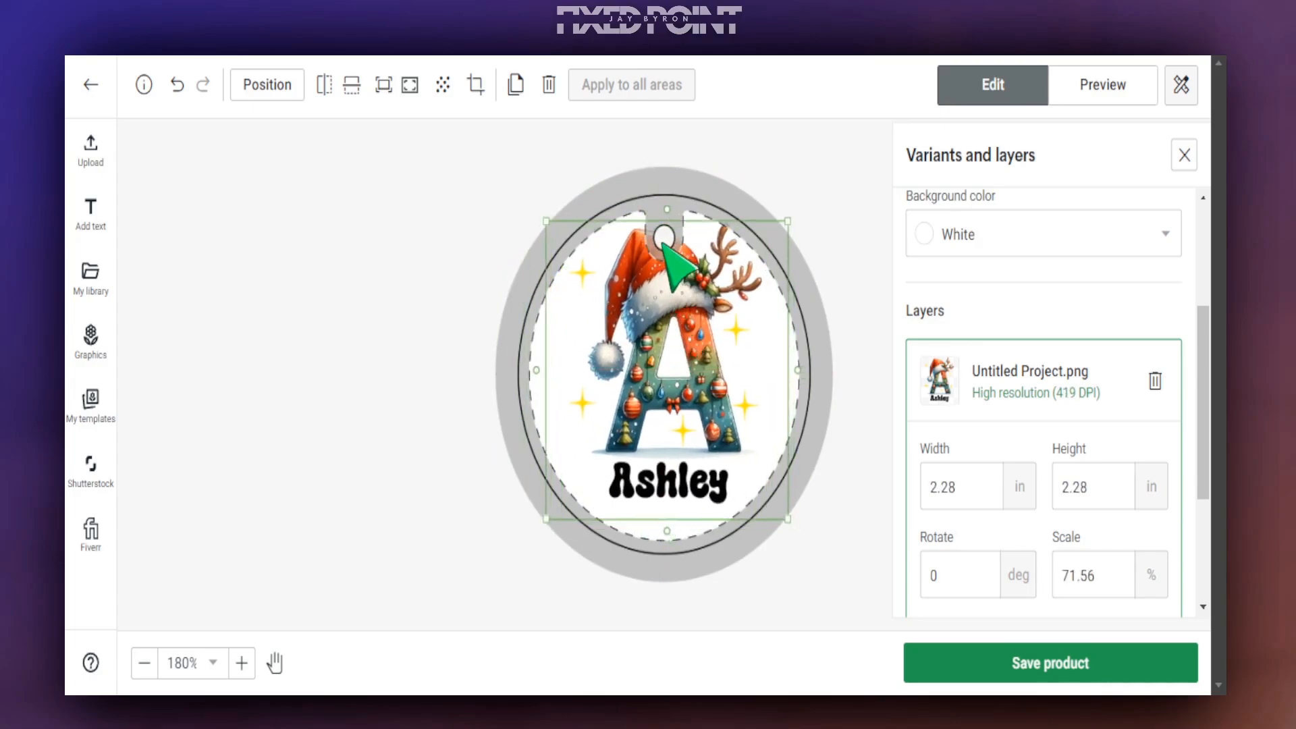
drag(788, 221, 735, 309)
drag(658, 409, 670, 421)
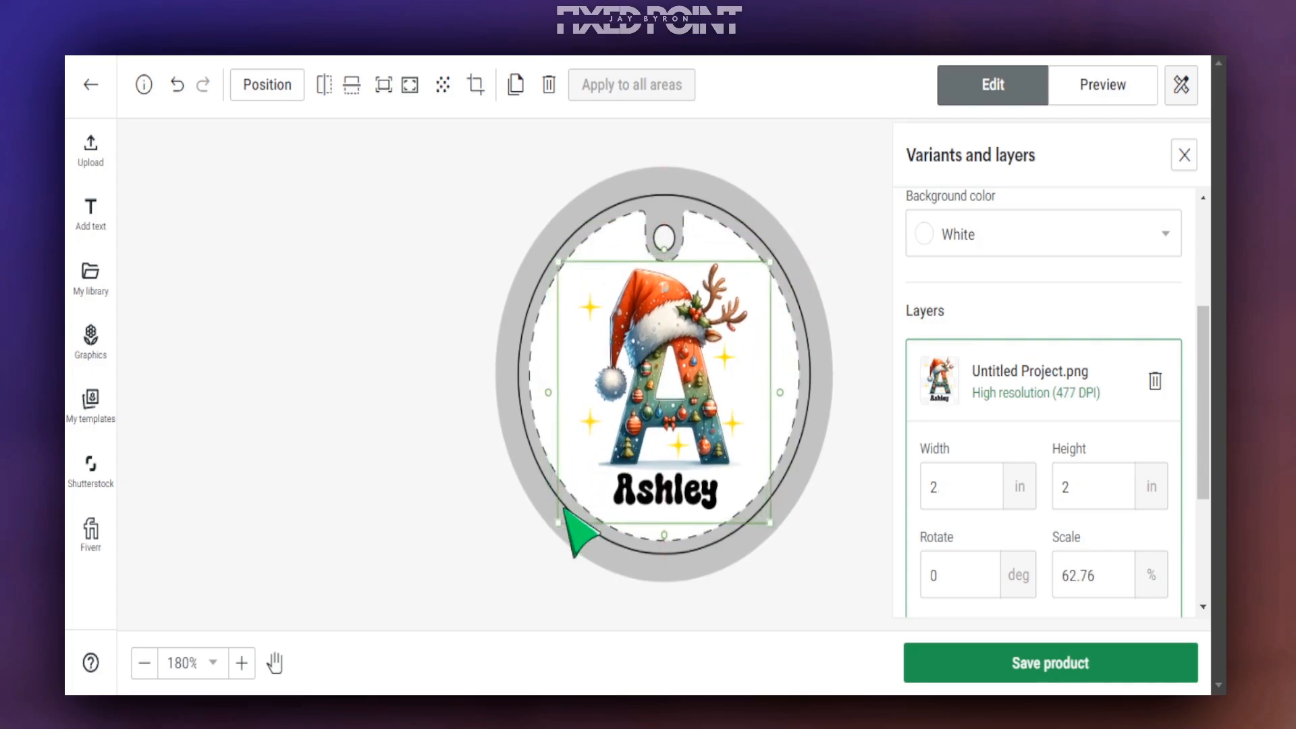
drag(562, 525, 564, 555)
drag(696, 430, 681, 422)
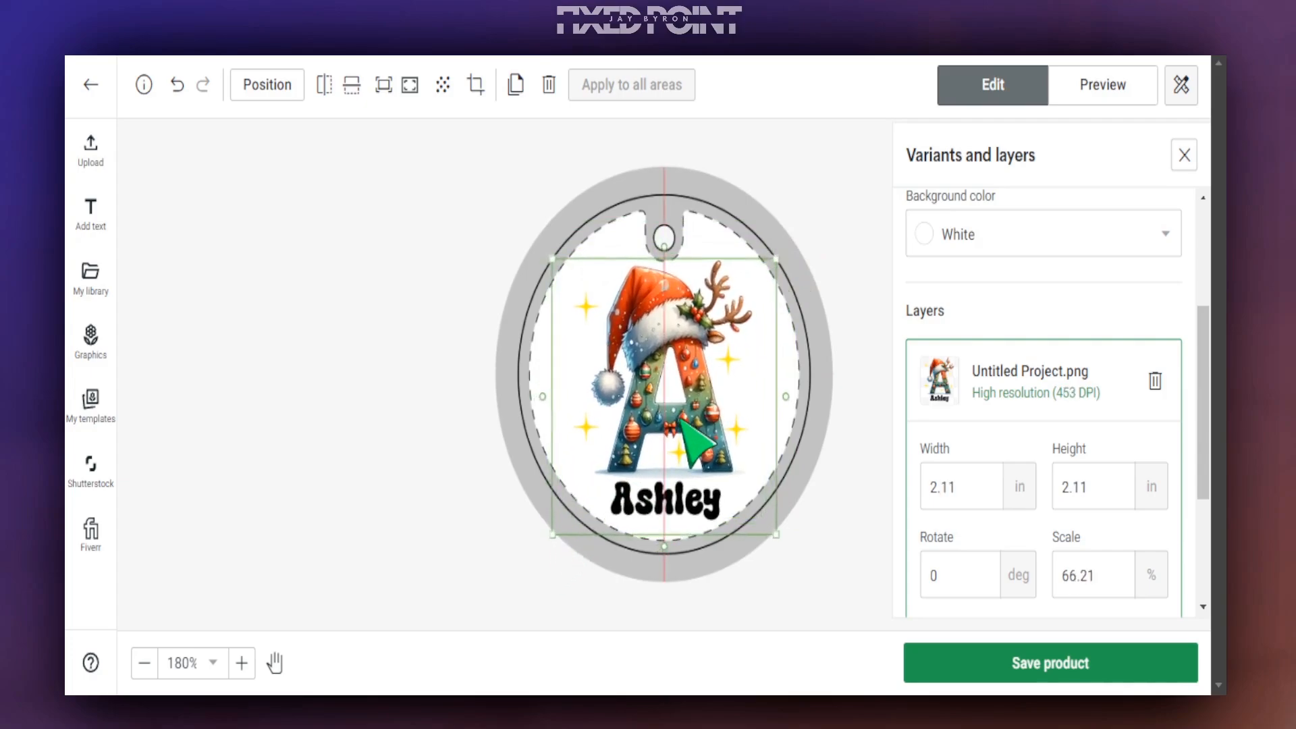
click(769, 582)
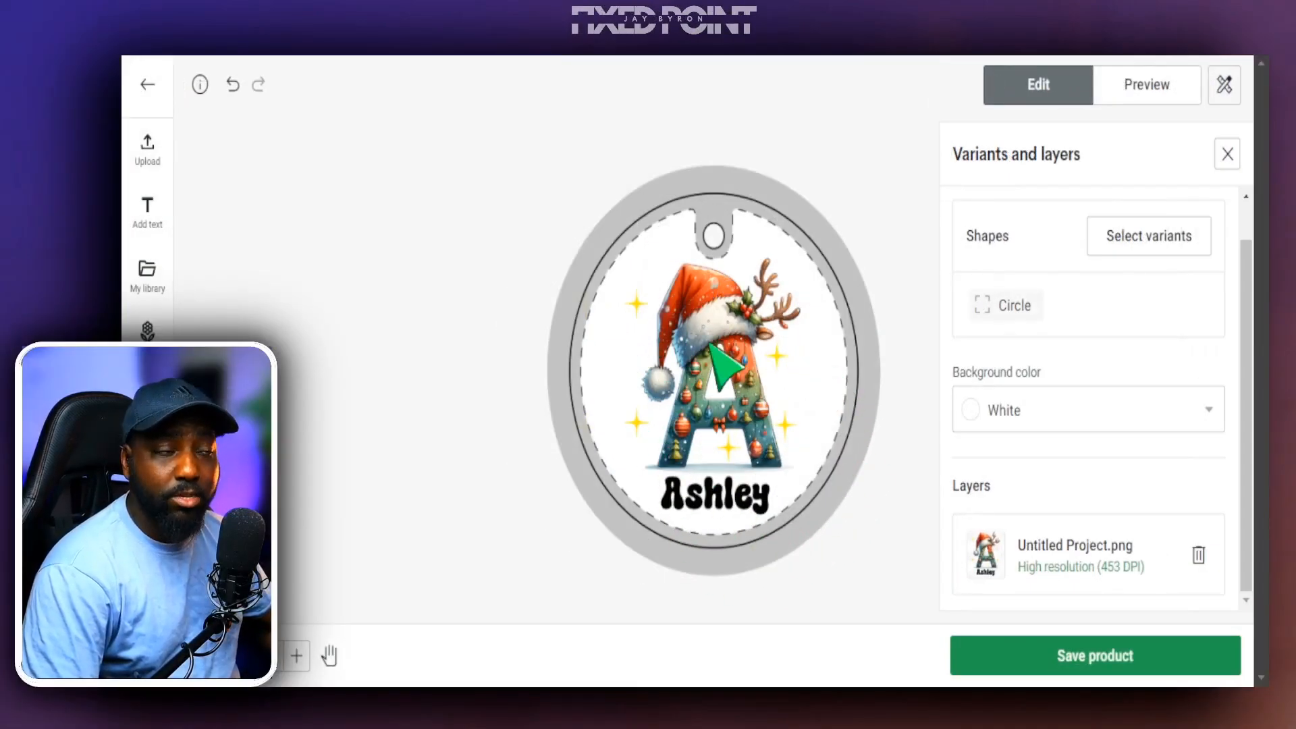
Step: Nudge the artwork slightly to the right on the ornament, keeping it inside the dashed safe area
click(742, 323)
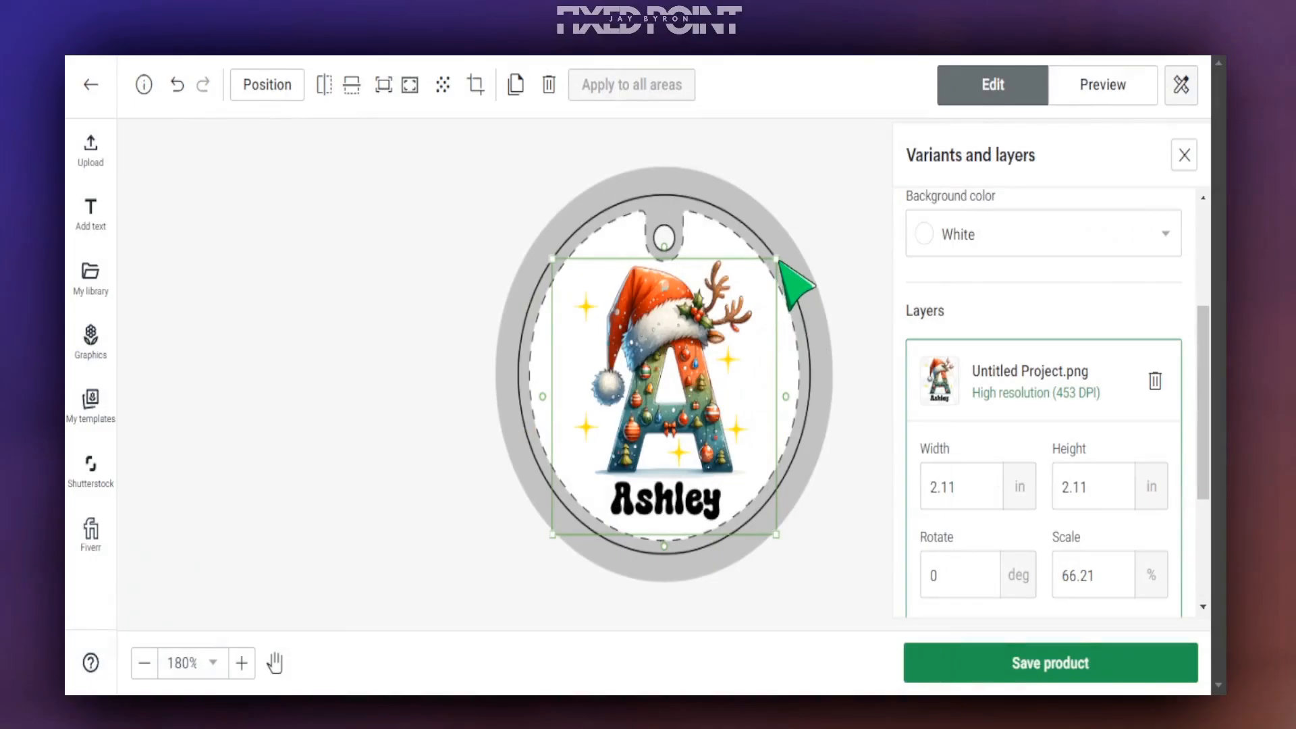
drag(780, 262, 780, 263)
click(802, 191)
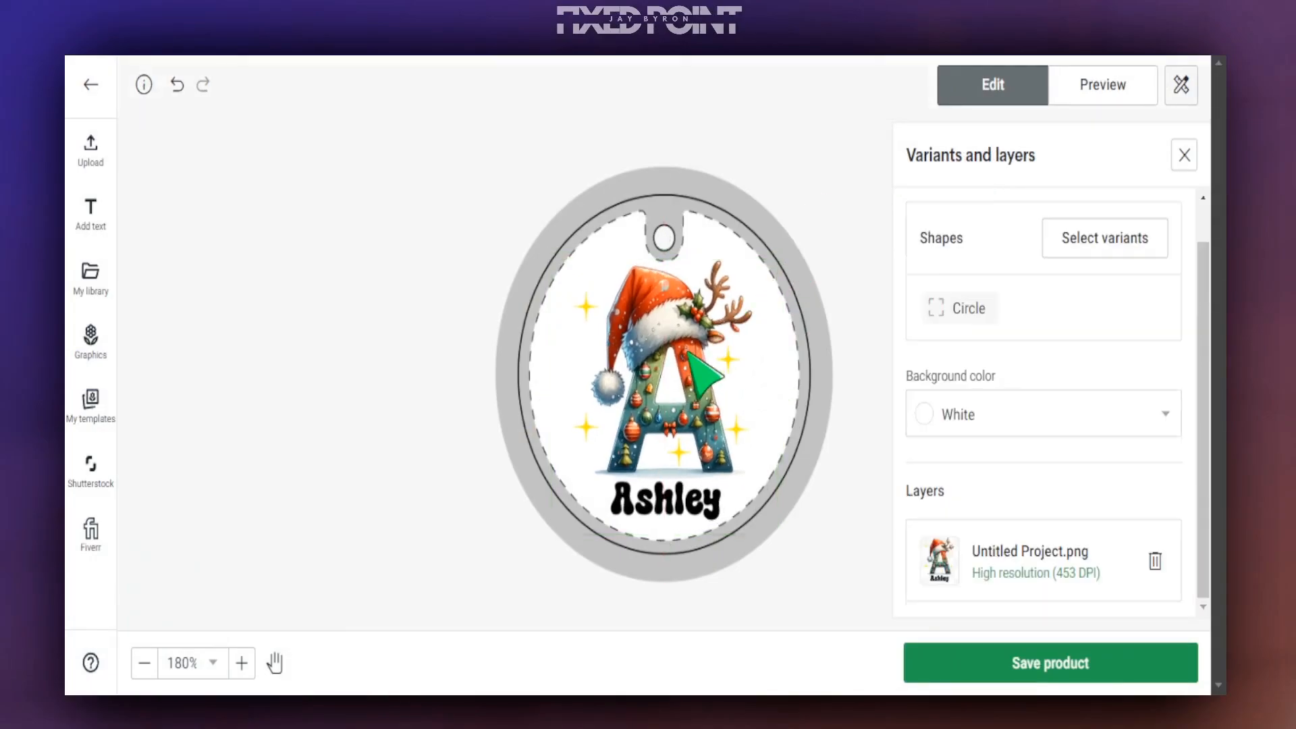
drag(688, 353, 691, 353)
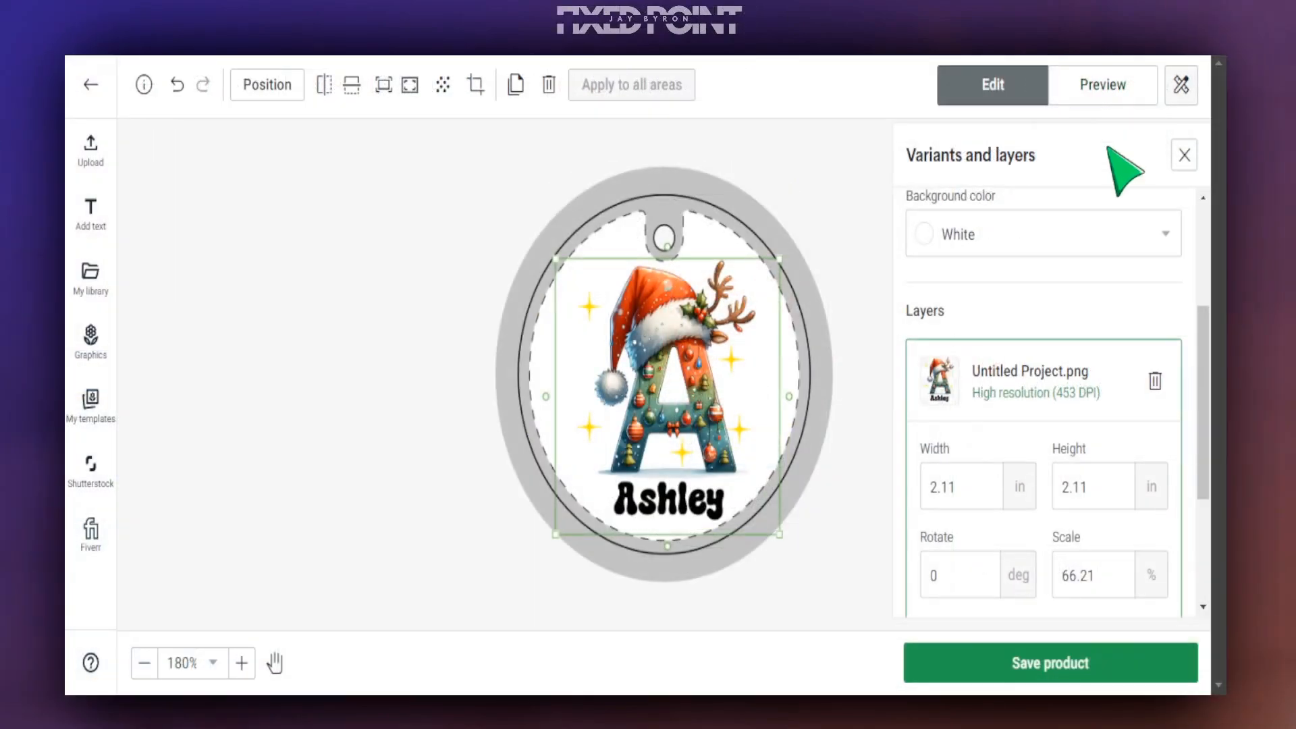
Step: Preview the ornament and compare the Front, Context 1 and Context 2 mockup views
click(1102, 84)
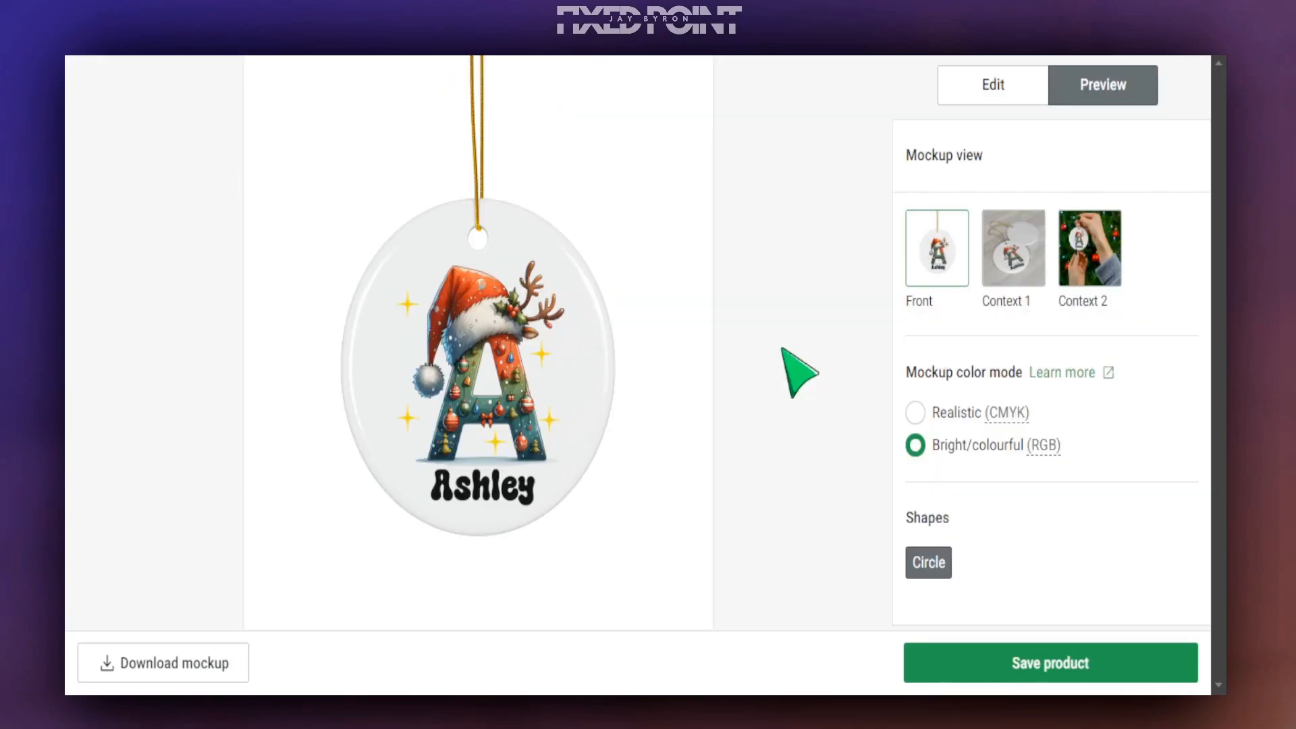
click(1012, 251)
click(936, 256)
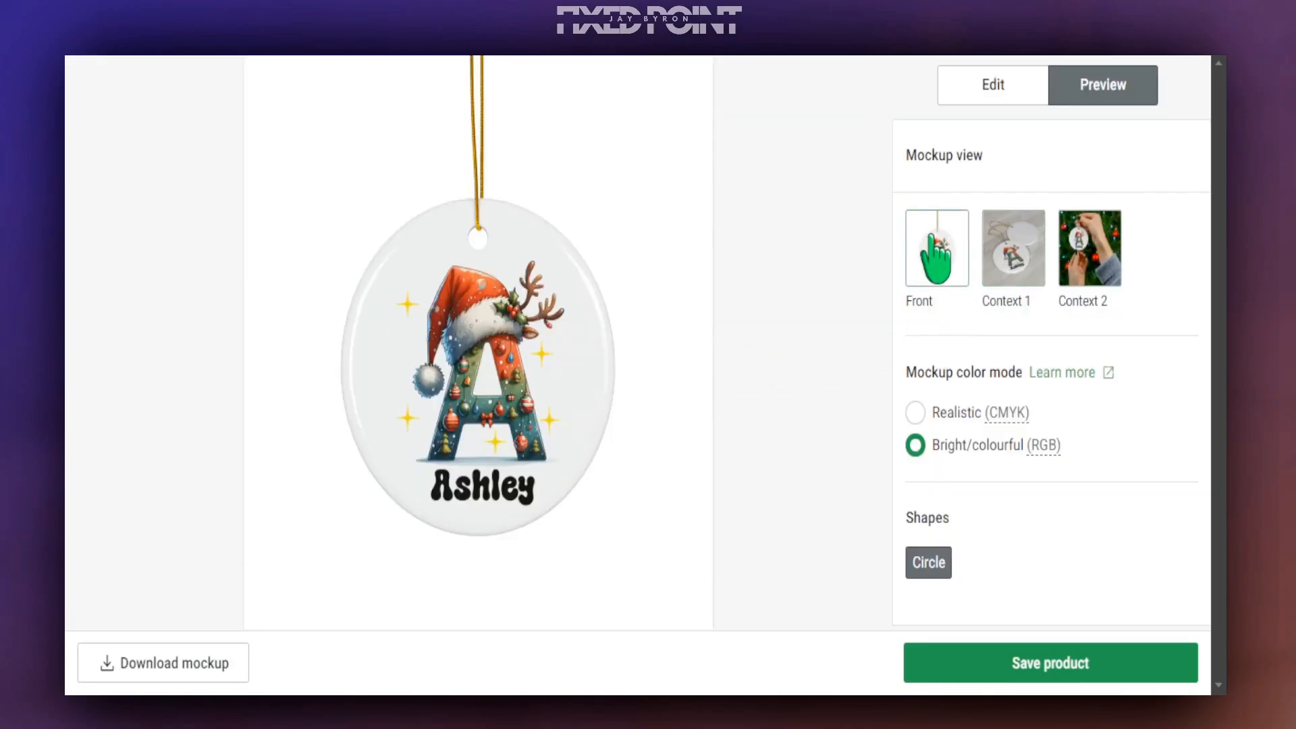
click(1083, 264)
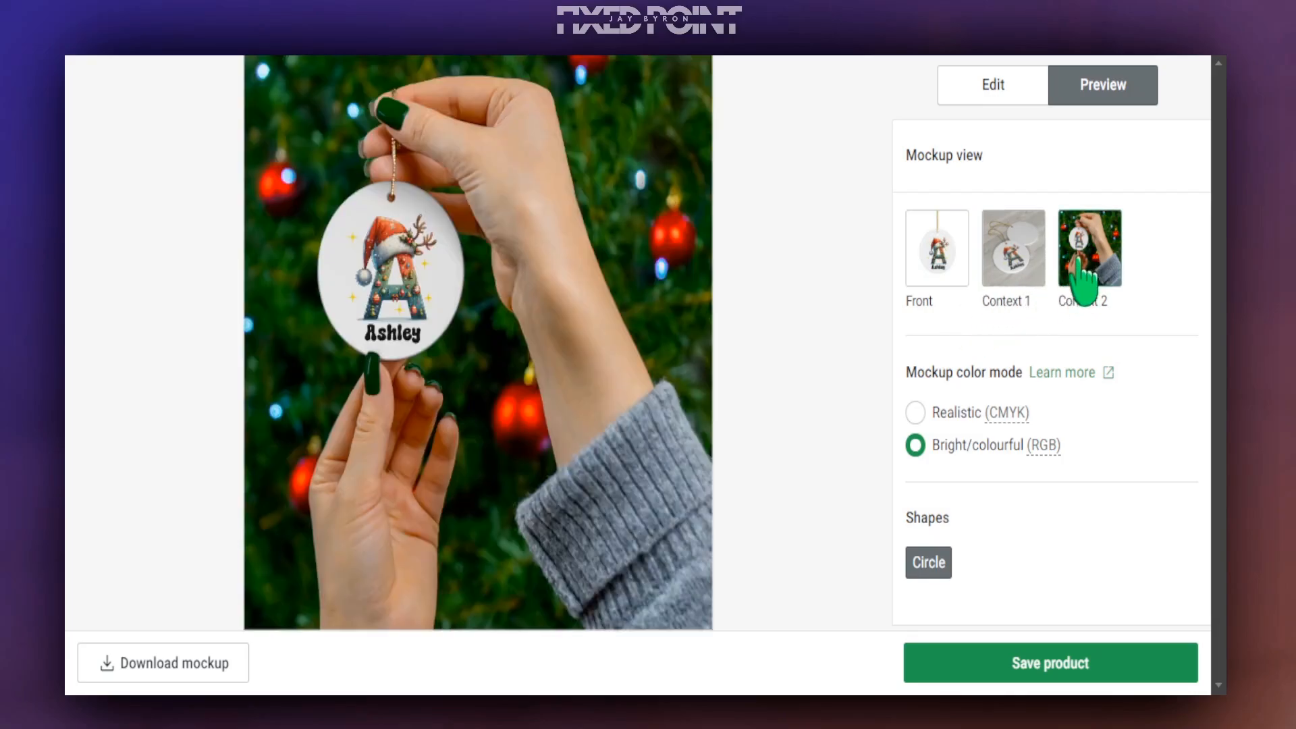
click(937, 257)
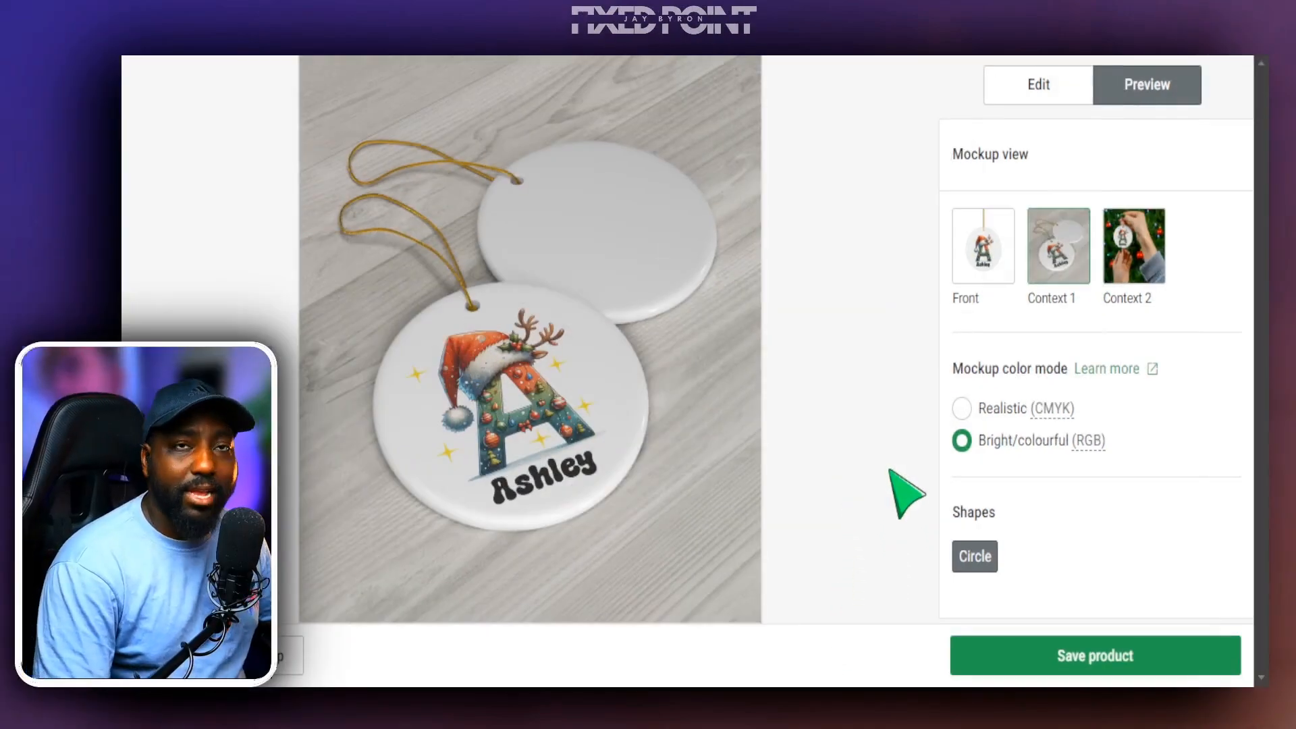
click(1126, 264)
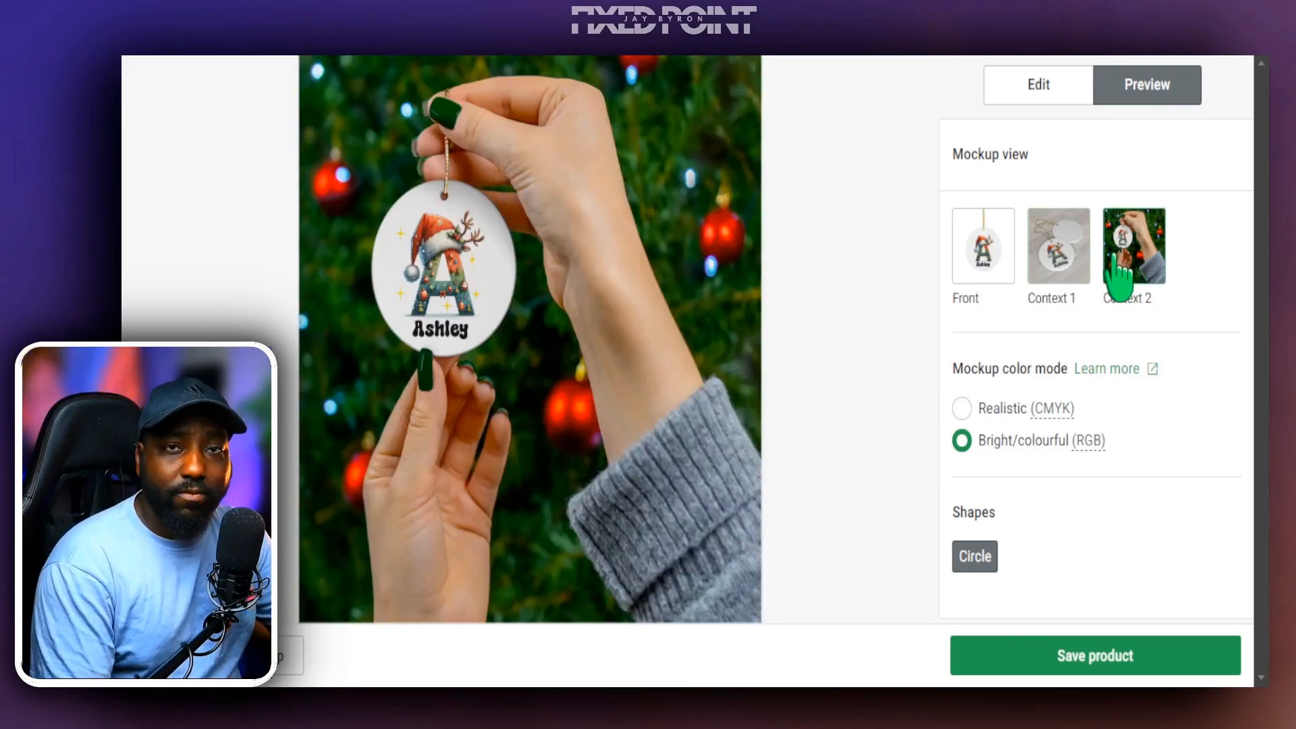
click(1044, 258)
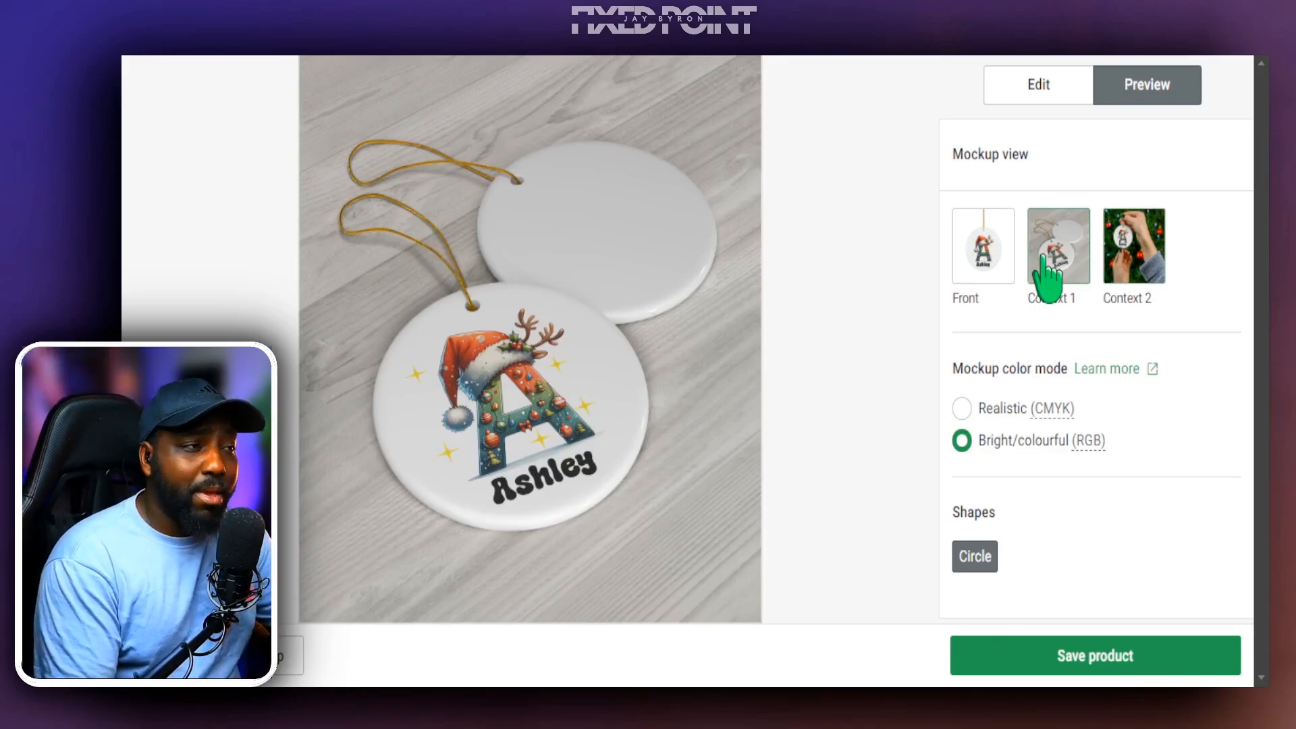
click(1001, 251)
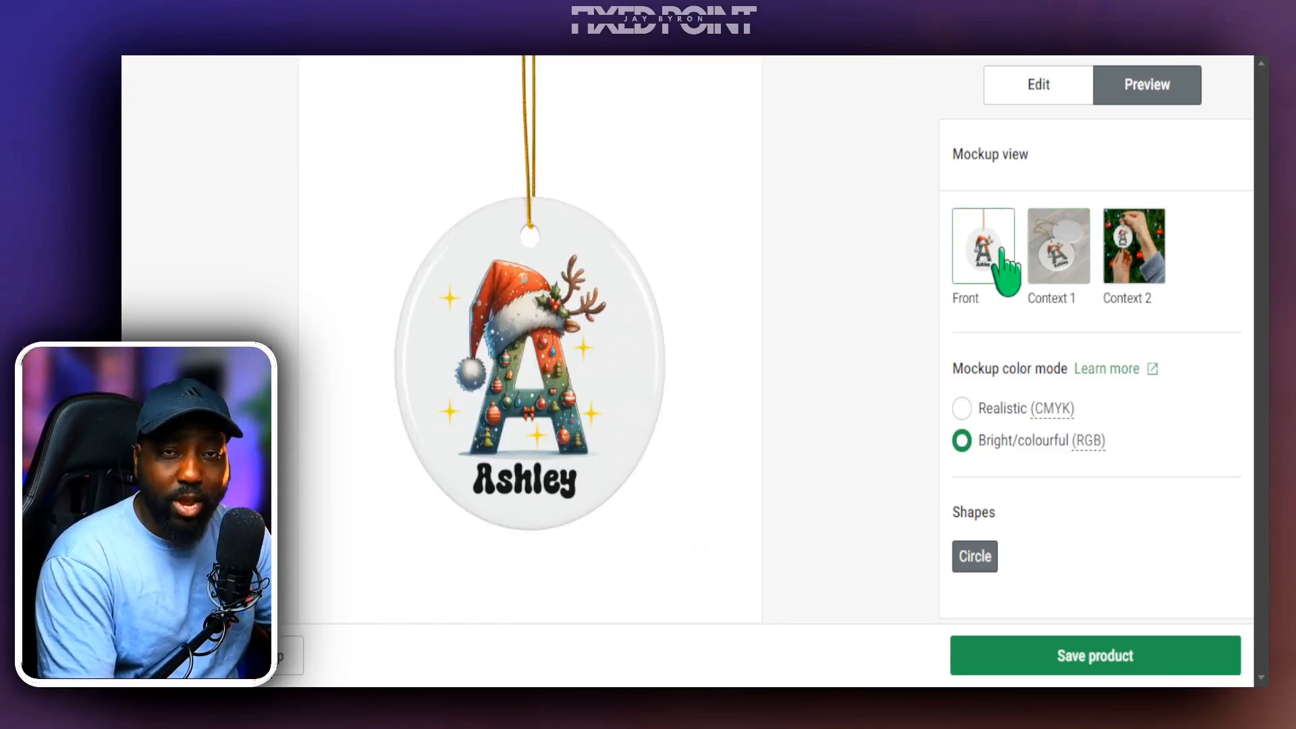
click(1065, 259)
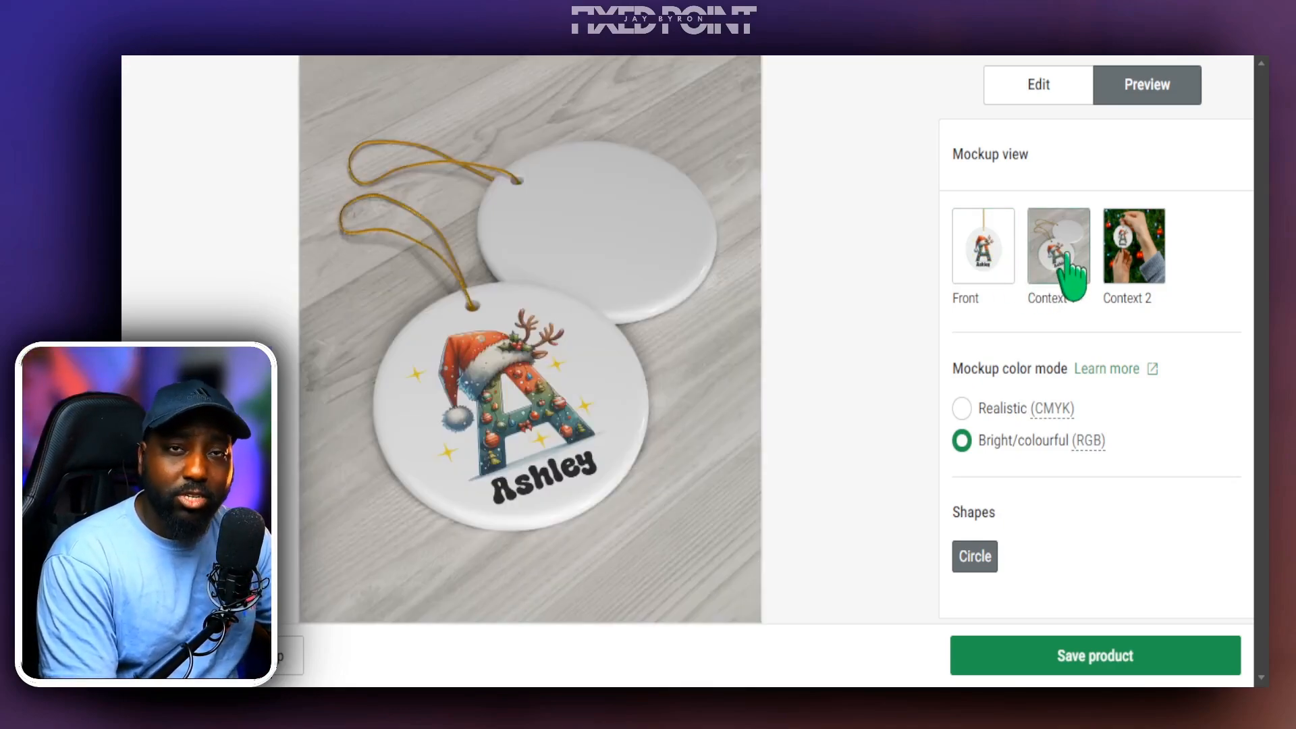